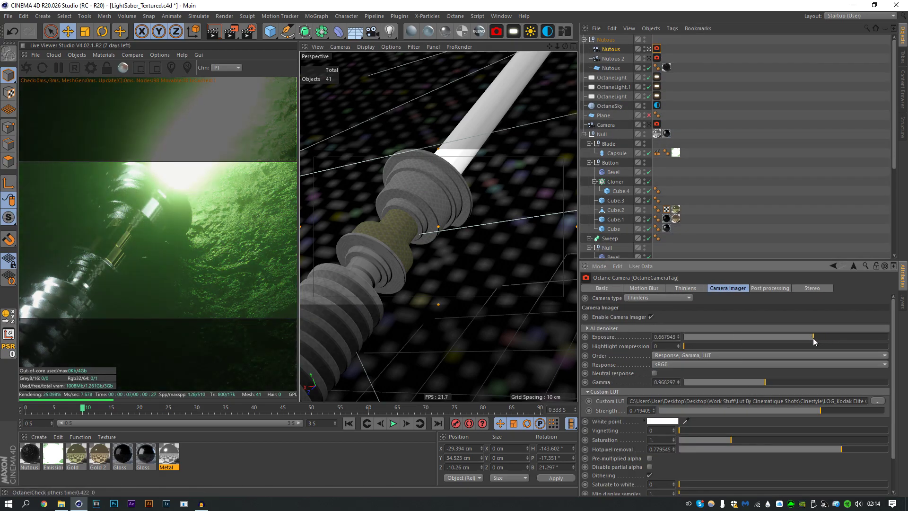
- Look through the Nutous 2 camera and adjust the custom LUT strength in its Octane camera settings
left_click(805, 184)
left_click(649, 58)
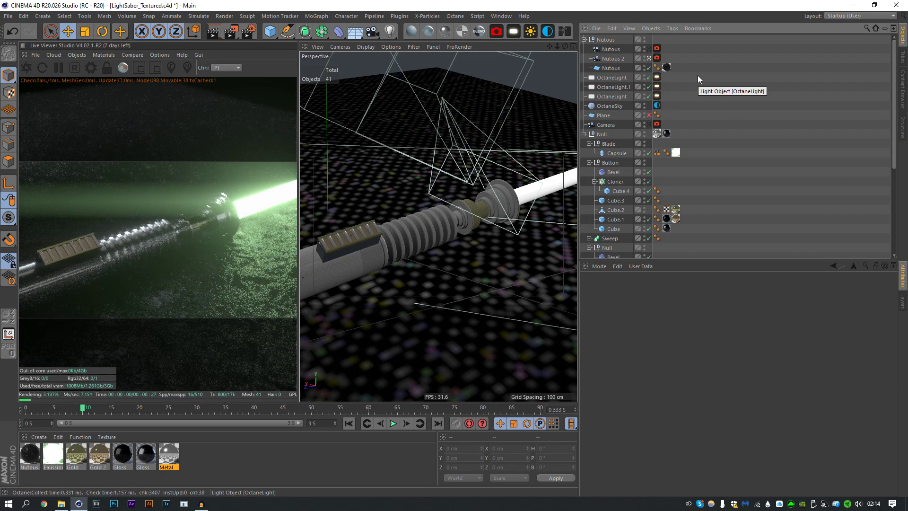
left_click(657, 59)
left_click_drag(682, 410, 841, 410)
left_click(785, 178)
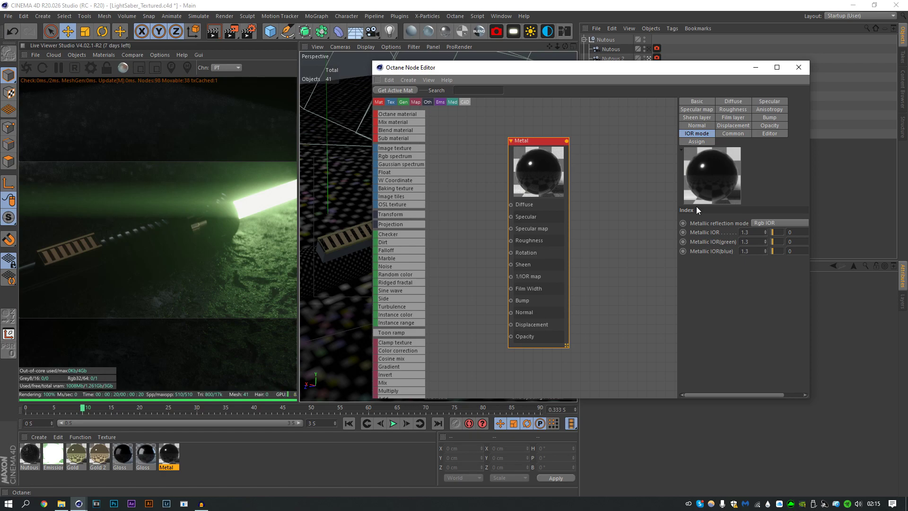
- Widen the parameter area for the Metal node and set its first metallic IOR pair to 2.9114 and 3.0893
left_click_drag(677, 204, 607, 202)
left_click_drag(679, 217, 656, 214)
type("2.9114")
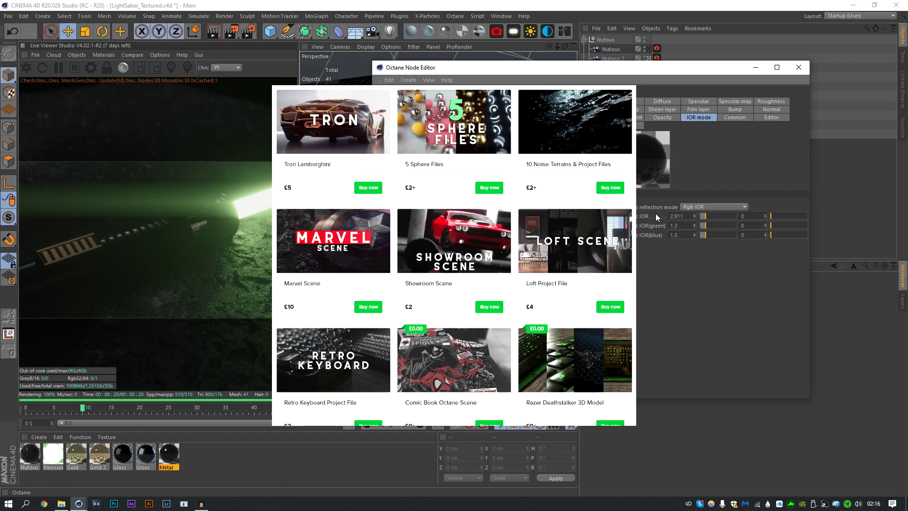
key("Tab")
type("3.0893")
key("Tab")
- Set the Metal material's green metallic IOR to 2.9497 and 2.9318, and the blue one to 2.5295 and 2.737
type("2.9497")
key("Tab")
type("2.9318")
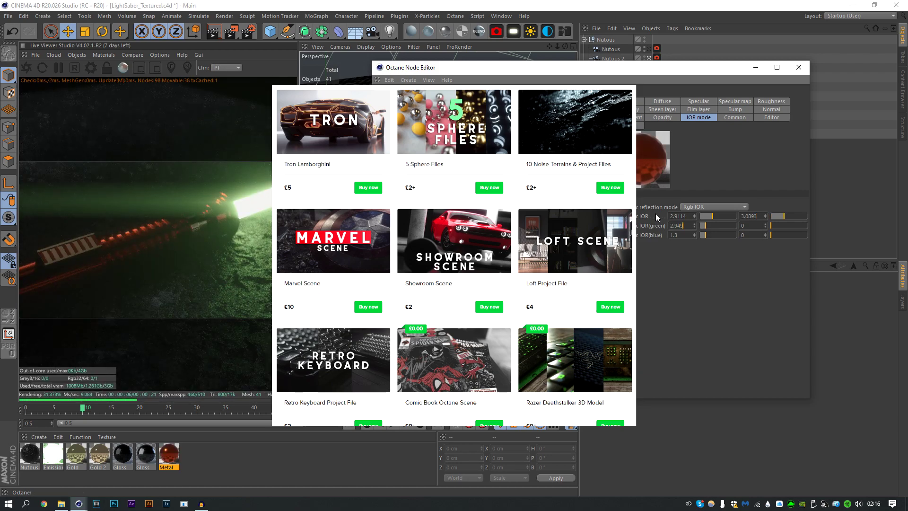
key("Tab")
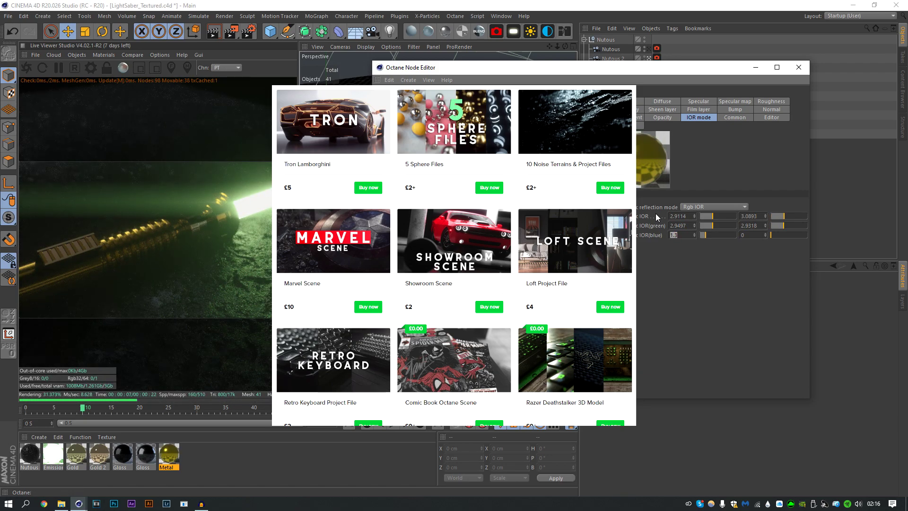
type("2.5295")
key("Tab")
type("2.737")
key("Tab")
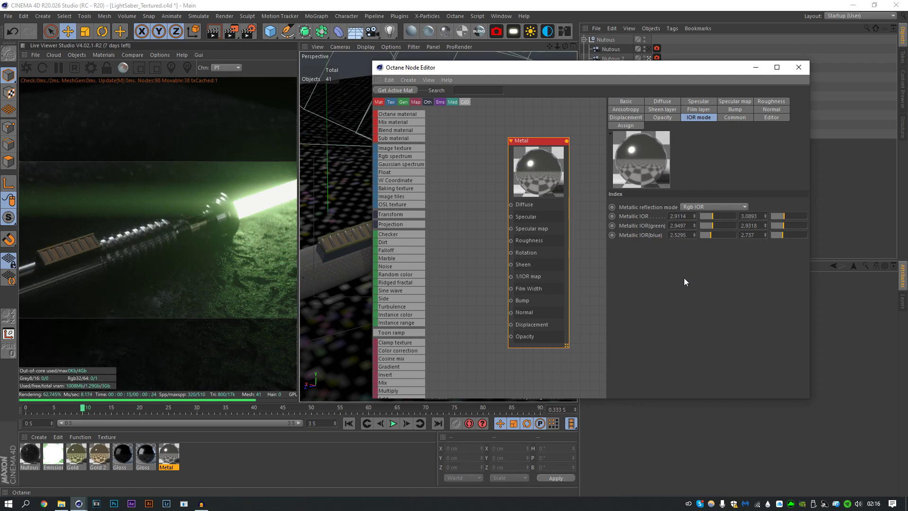
- Enlarge the node editor window and add an image texture node beside the Metal material node
mouse_move(523, 162)
left_mouse_down()
mouse_move(501, 176)
mouse_move(537, 151)
left_mouse_up()
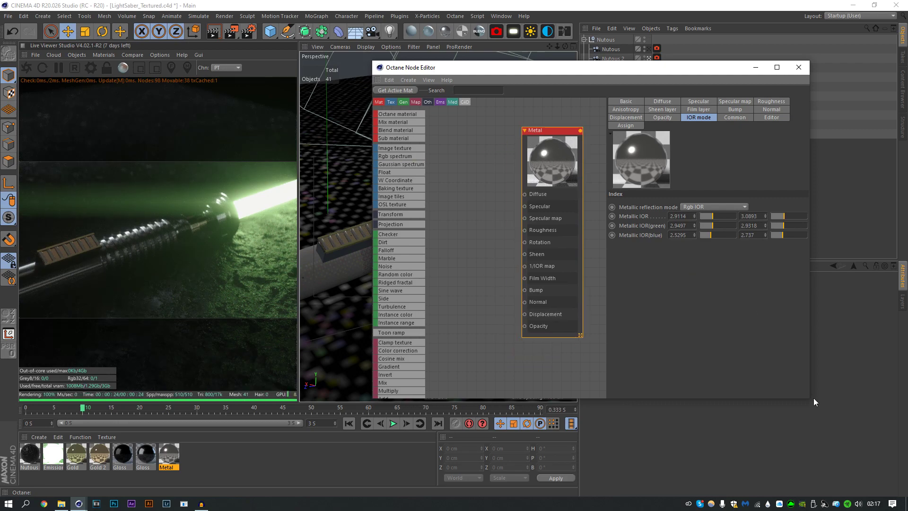
left_click_drag(814, 402, 858, 445)
left_click_drag(395, 149, 456, 246)
- Browse for the image texture's file in the Surface Imperfections folder under Work Stuff > Textures
left_click(845, 121)
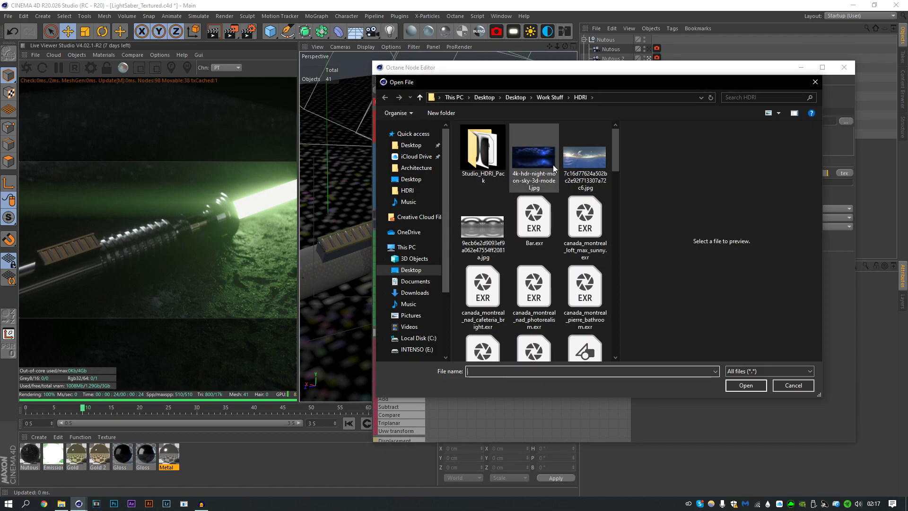
left_click(550, 97)
double_click(515, 257)
scroll(515, 257, "down", 12)
scroll(501, 258, "down", 4)
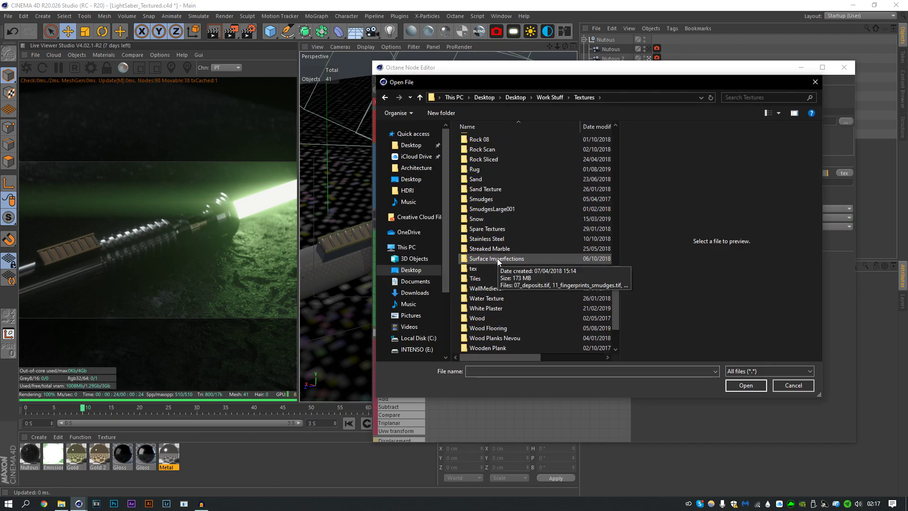
double_click(500, 258)
- Preview several dirt maps and load a white smudge-style imperfection map into the image texture node
left_click(498, 260)
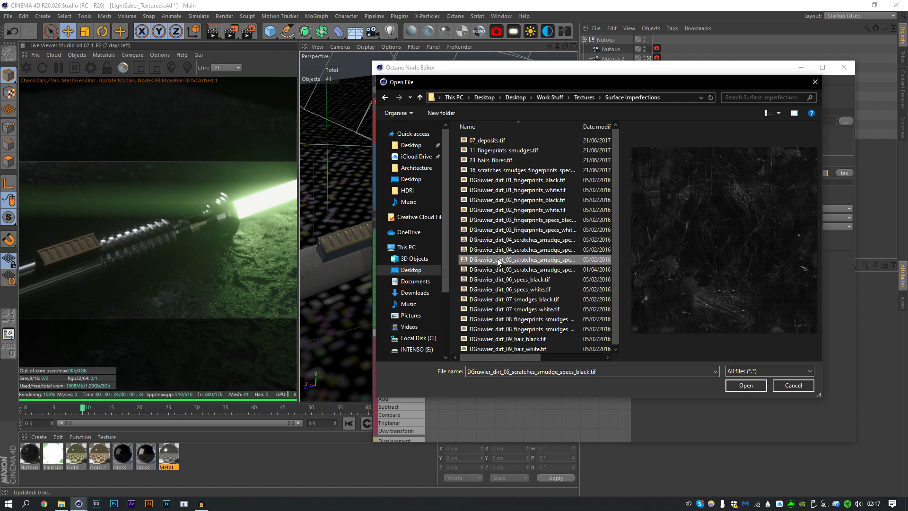
left_click(534, 281)
left_click(533, 320)
left_click(529, 260)
double_click(528, 269)
left_click(845, 121)
double_click(520, 281)
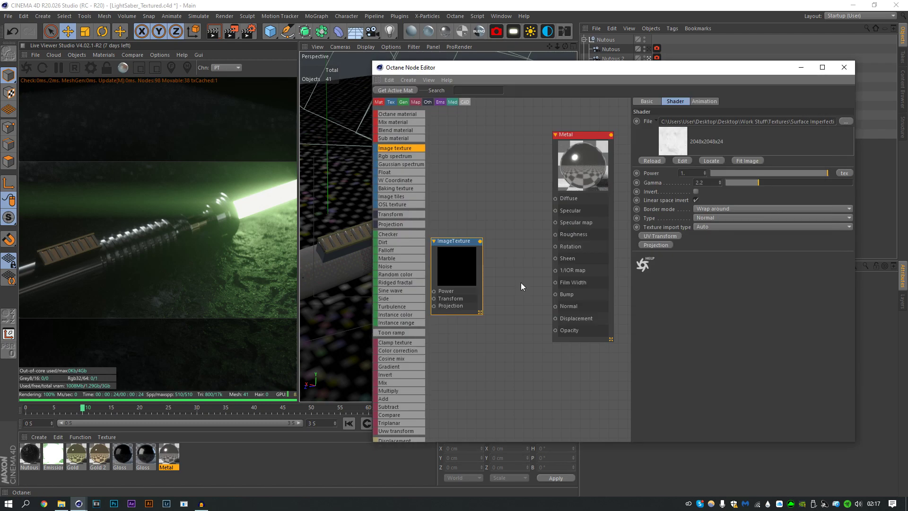
- Connect the image texture to the Metal material's Roughness and add a gradient node between the two nodes
left_click_drag(583, 161, 602, 150)
left_click_drag(457, 264, 478, 261)
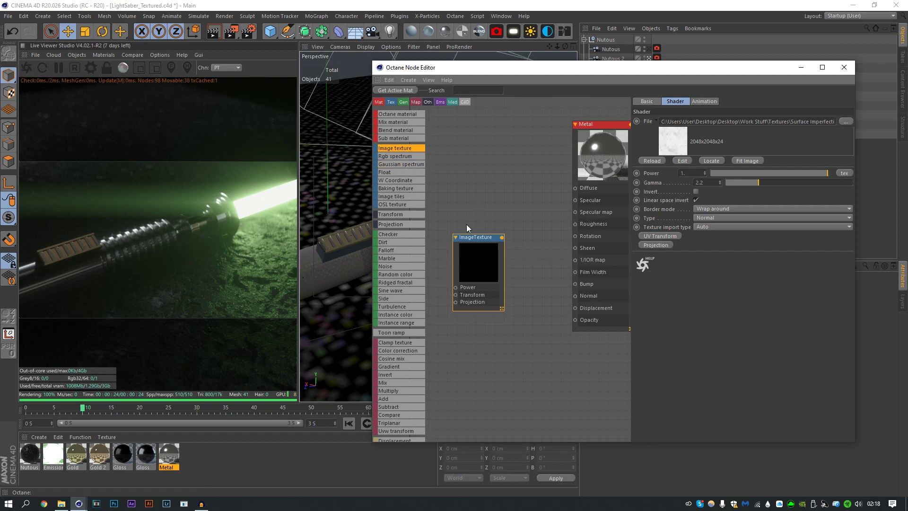
left_click_drag(502, 237, 575, 224)
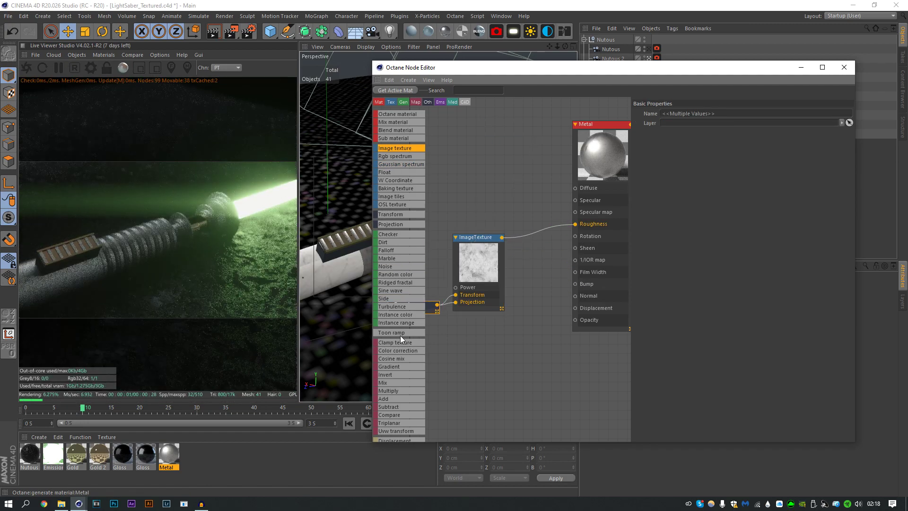
left_click_drag(389, 367, 539, 246)
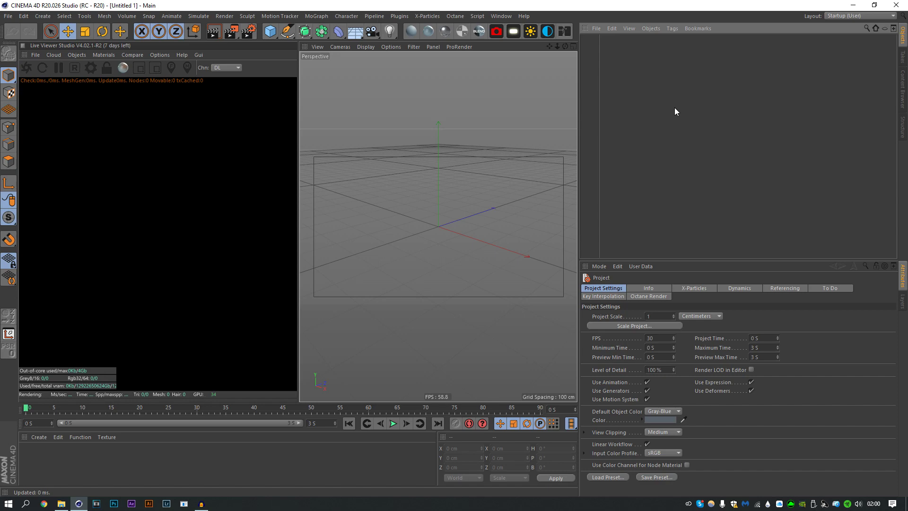
- Open LightSaber_Textured.c4d and delete the Model from Greyscalegorilla and Textured With Topcoat nulls
left_click(8, 16)
left_click(9, 31)
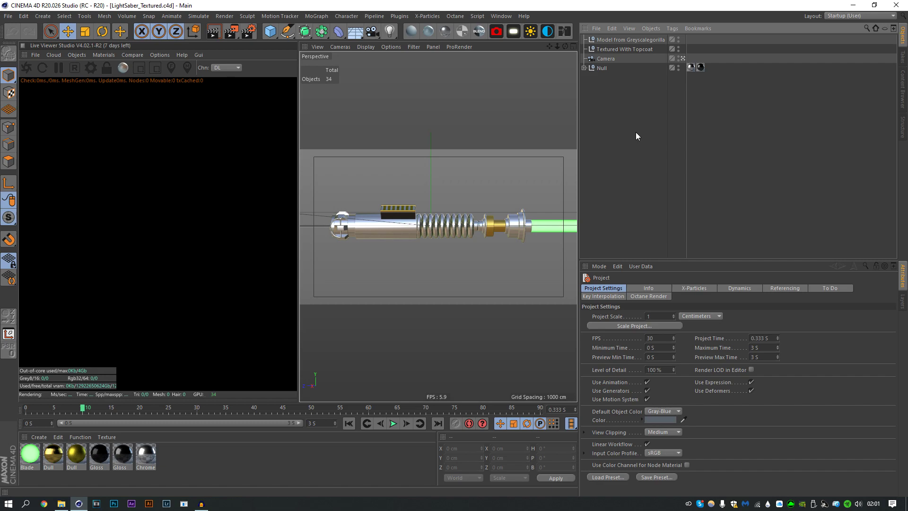
left_click(616, 39)
key("Delete")
left_click(617, 40)
key("Delete")
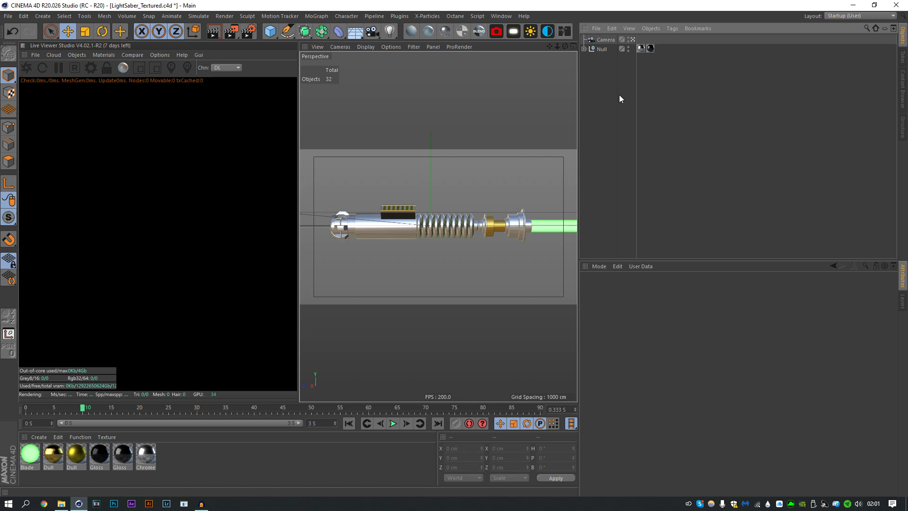
- Start the Octane live render of the scene and switch its kernel to path tracing (PT)
left_click(25, 66)
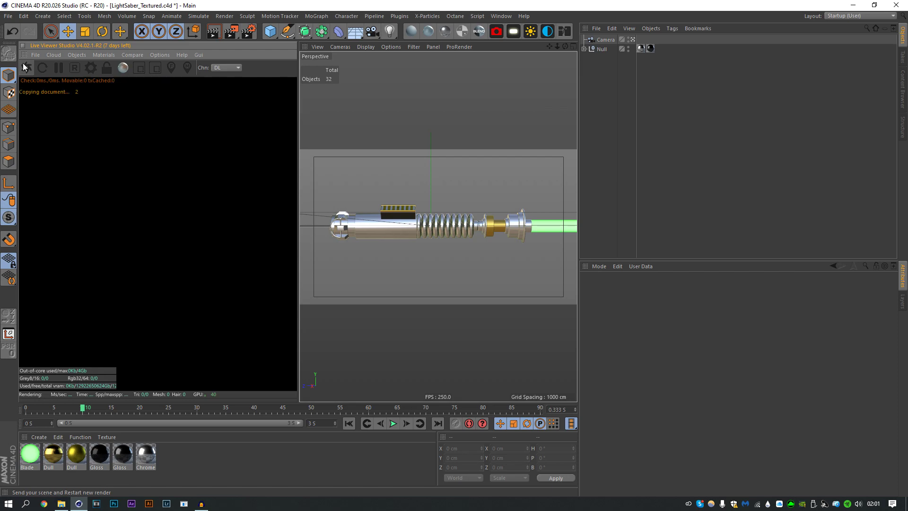
left_click(228, 67)
left_click(228, 67)
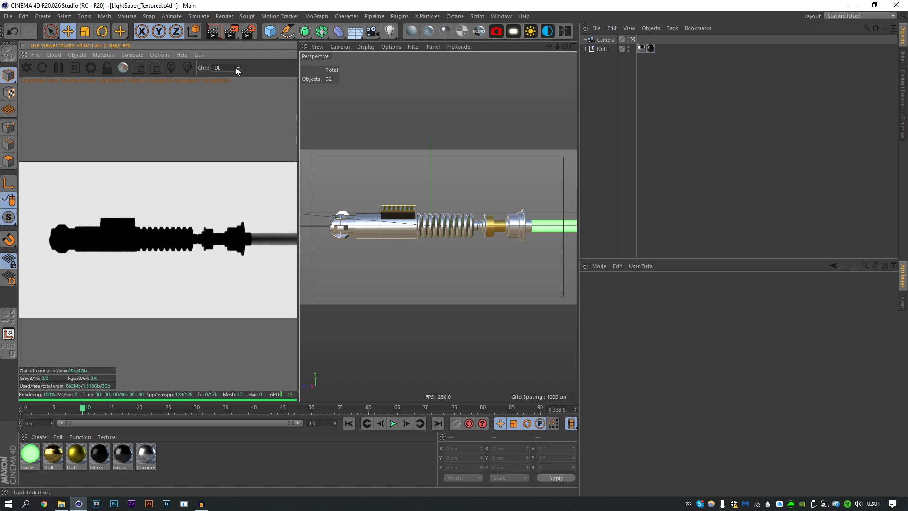
left_click(222, 68)
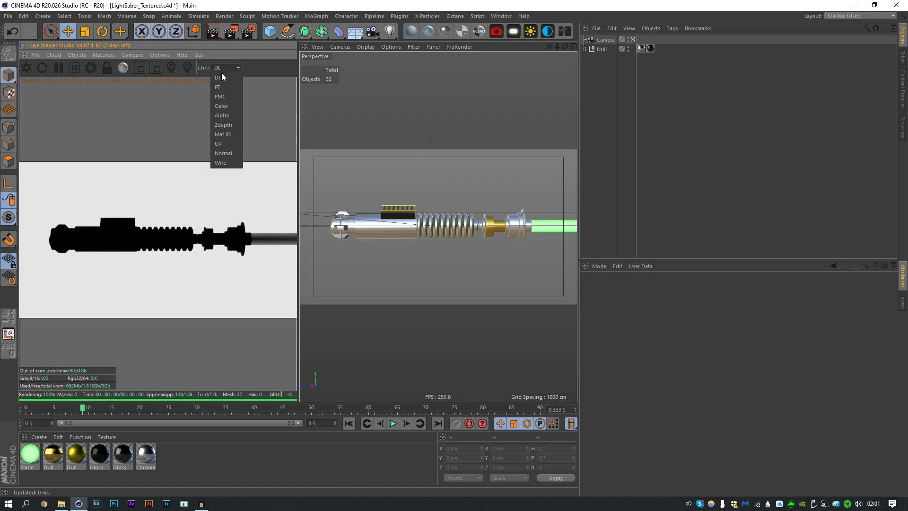
left_click(220, 83)
- Set the path tracing kernel to 510 max samples, diffuse depth 8 and specular depth 8
left_click(86, 68)
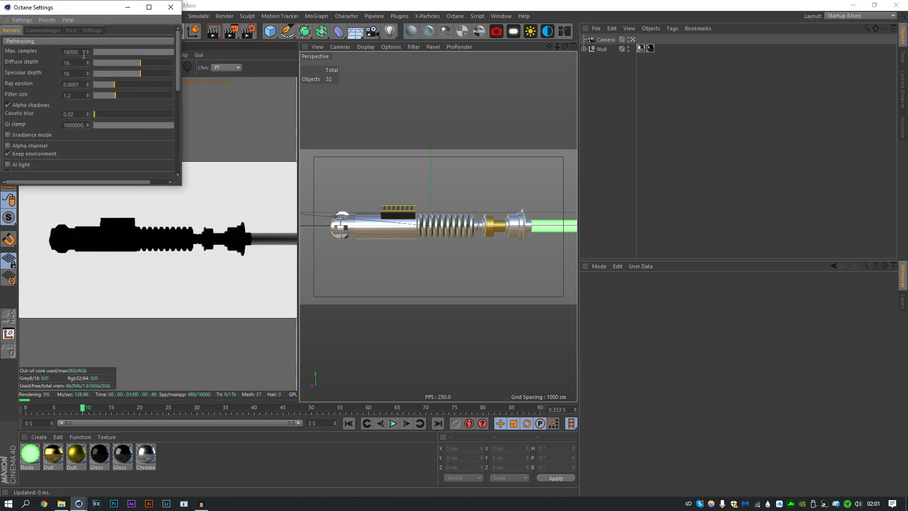
type("510")
key("Tab")
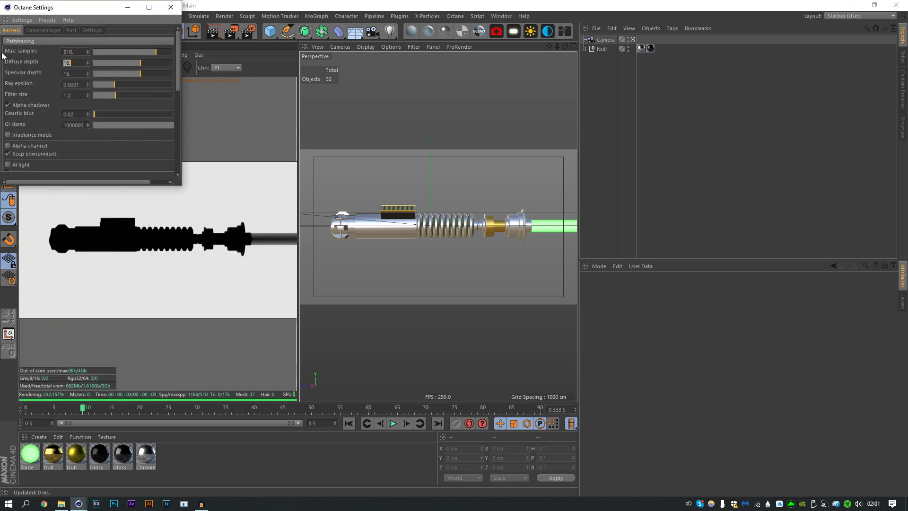
type("8")
key("Tab")
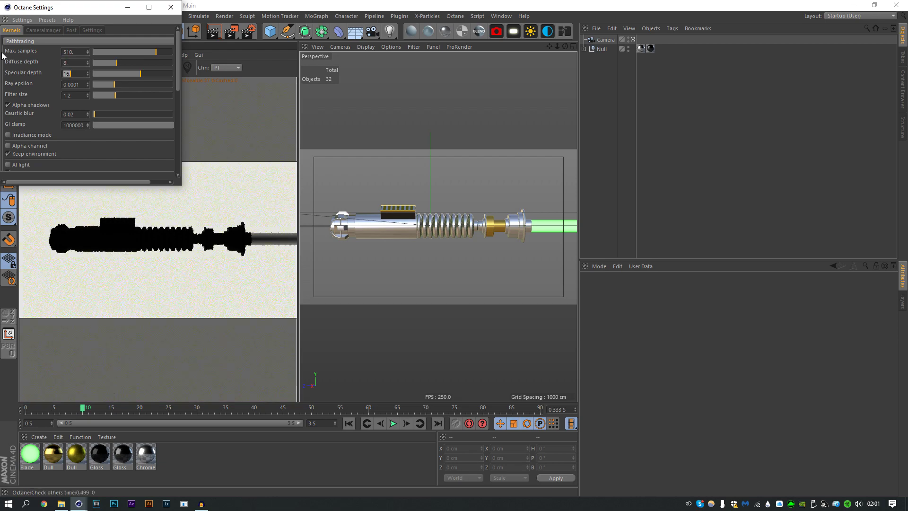
type("8")
key("Tab")
- Set the kernel's GI clamp to 10 and close the Octane settings
key("Tab")
key("Tab")
key("Tab")
type("10")
key("Tab")
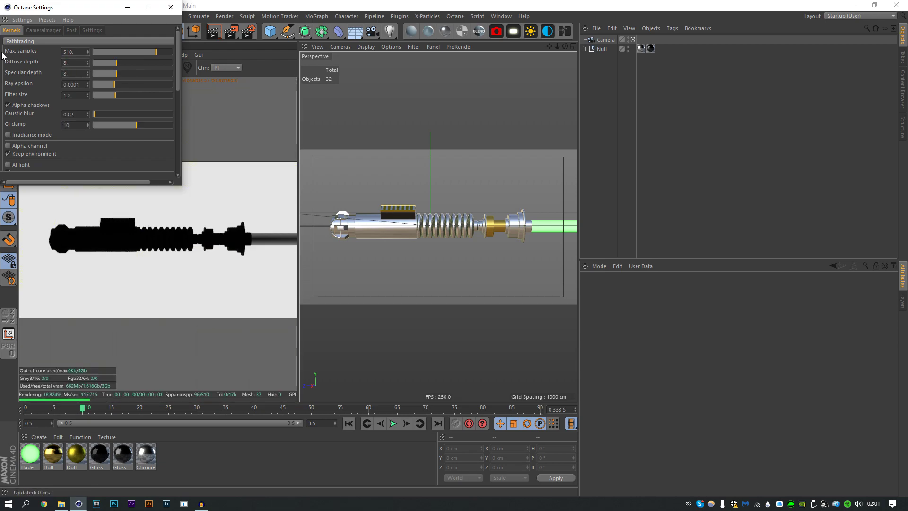
left_click(170, 7)
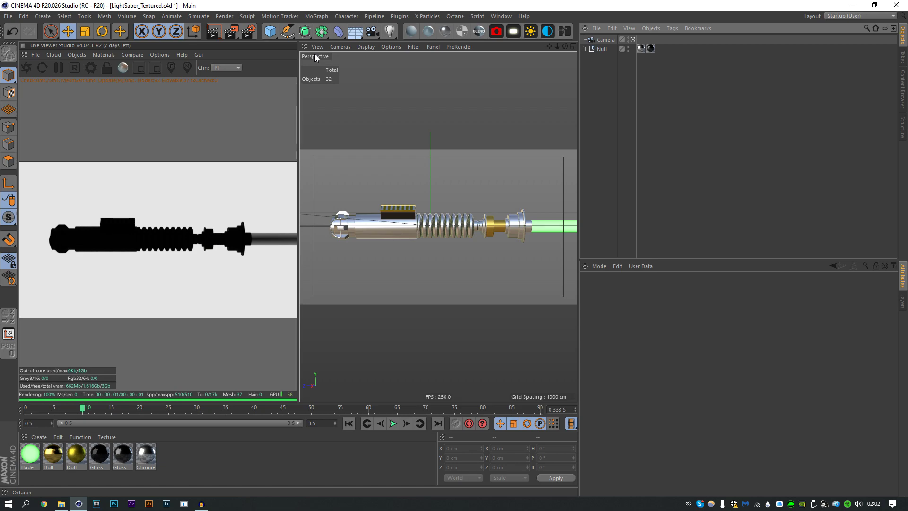
- Create an Octane metallic material and replace the Chrome material with it
left_click(270, 32)
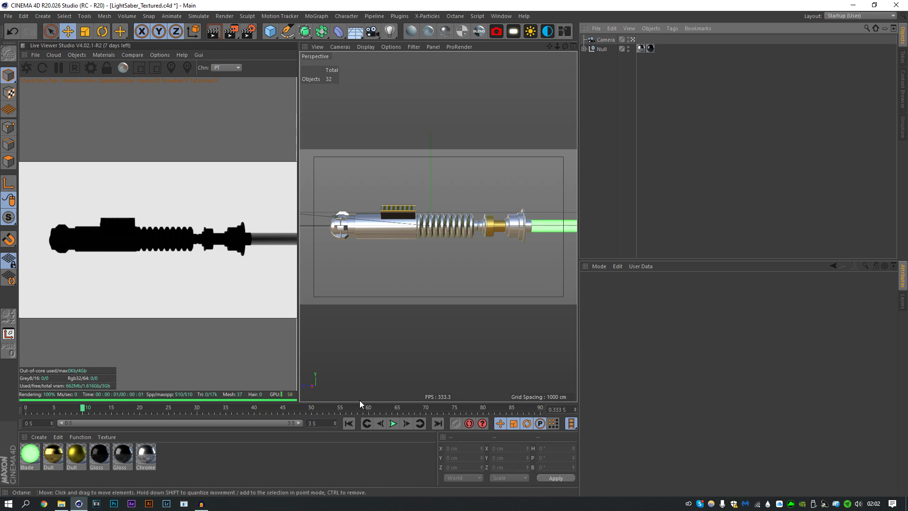
left_click(141, 469)
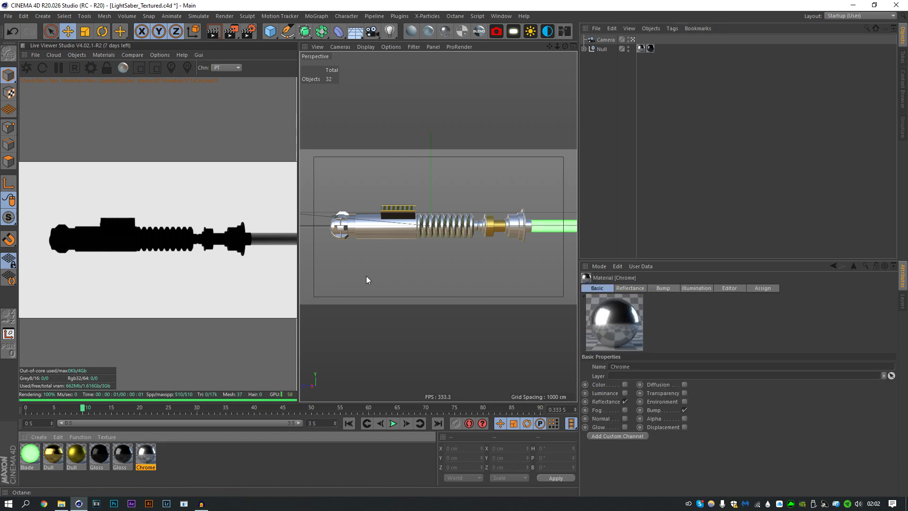
left_click(444, 31)
left_click_drag(25, 454, 171, 455)
- Rename the material that replaced Chrome as Metal
double_click(145, 468)
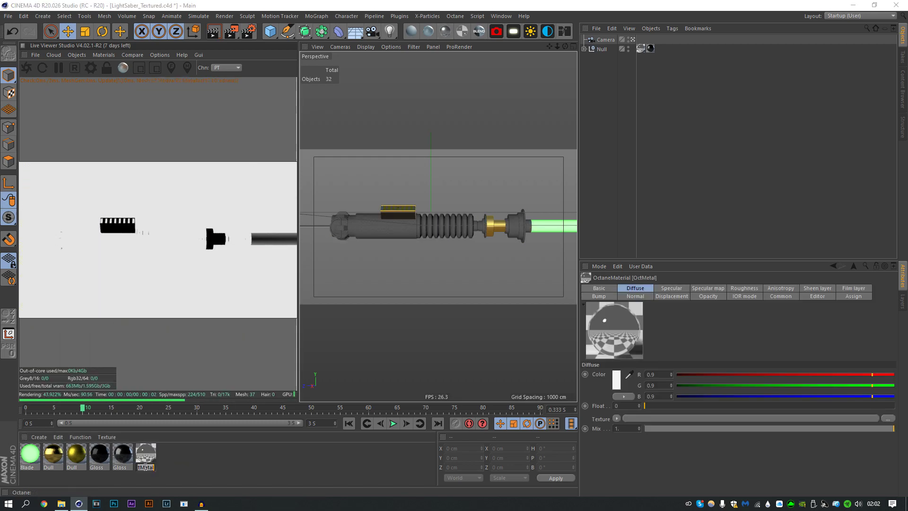
type("Metal")
key("Return")
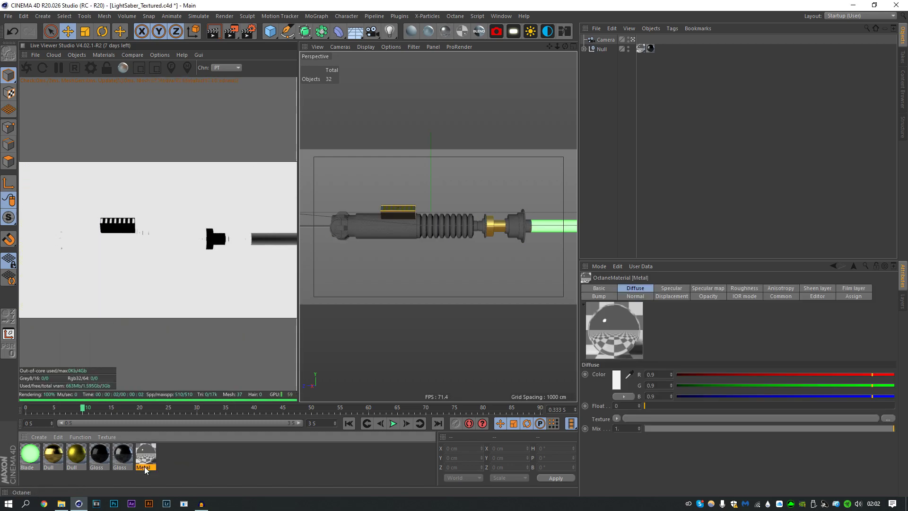
left_click(169, 465)
- Create another Octane metallic material, replace the first Dull gold material with it and name it Gold
left_click(443, 35)
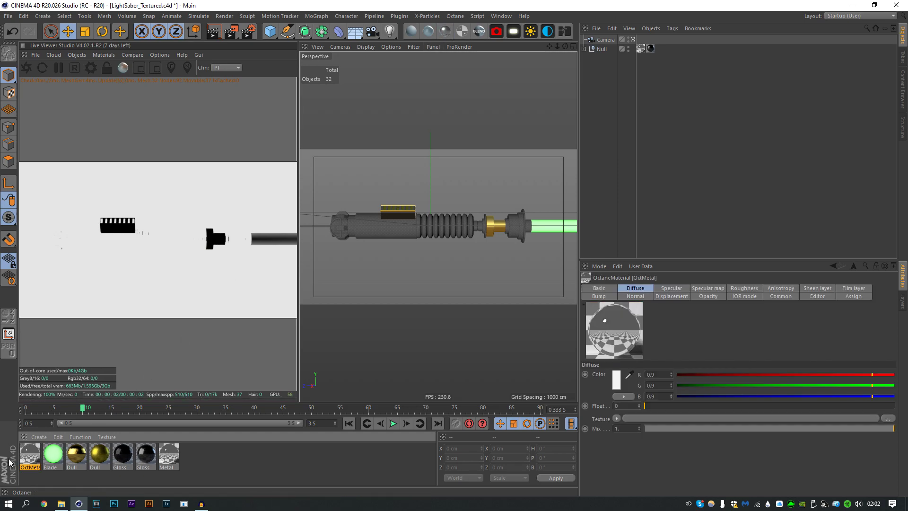
left_click_drag(27, 451, 77, 458)
double_click(53, 468)
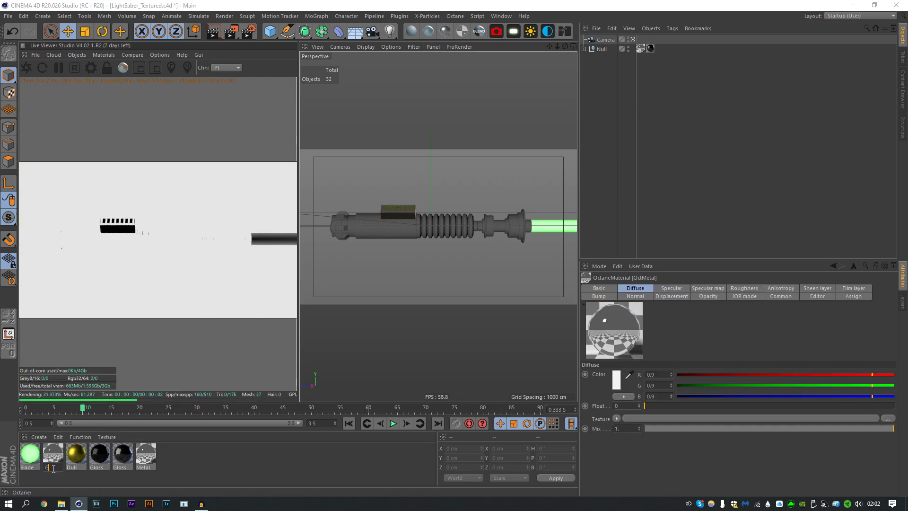
type("Gold")
left_click(171, 470)
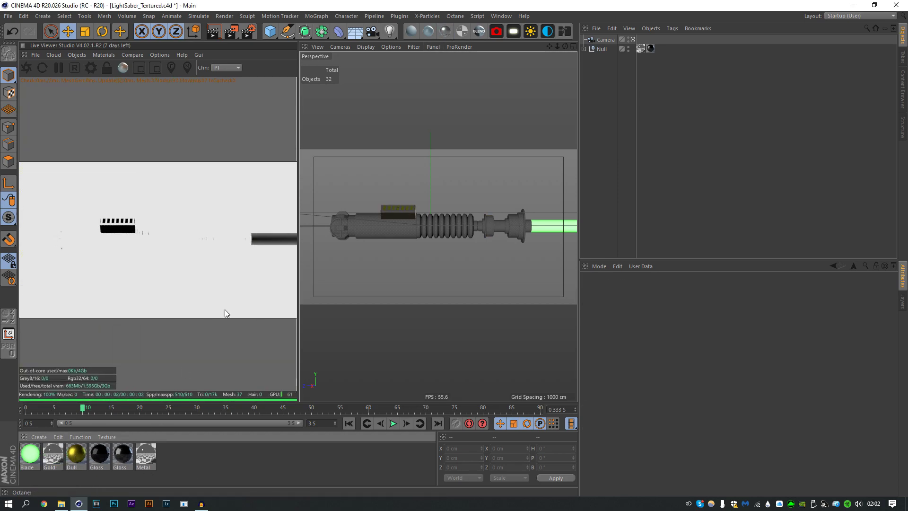
- Create a further Octane metallic material, replace the remaining Dull material with it and name it Gold 2
left_click(445, 33)
left_click_drag(31, 453, 100, 455, "alt")
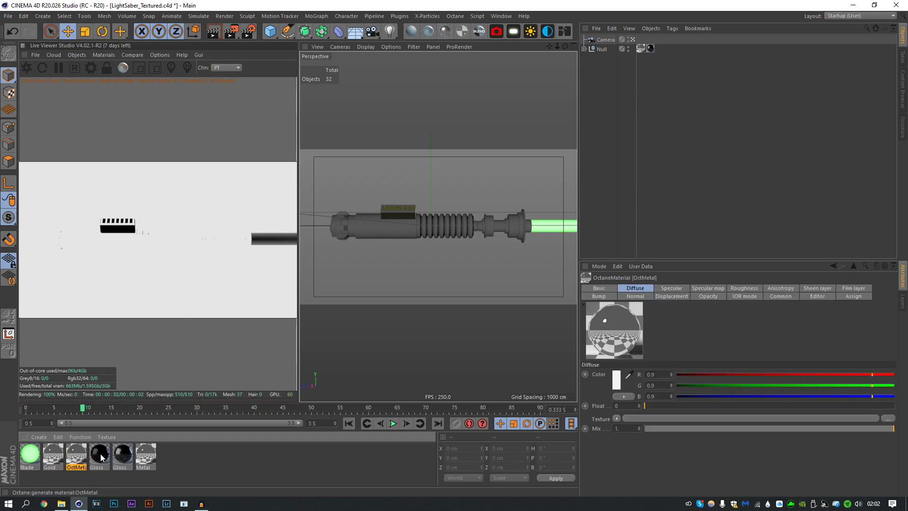
double_click(83, 470)
type("Gold 2")
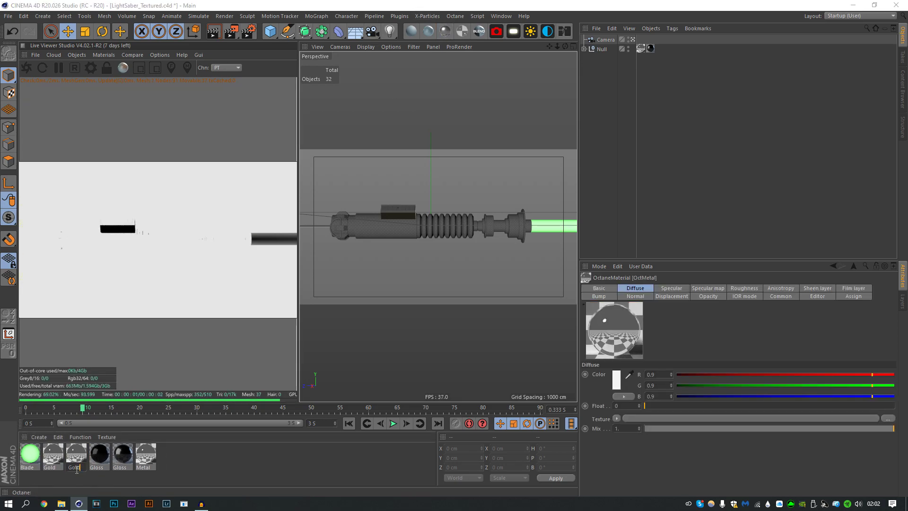
key("Return")
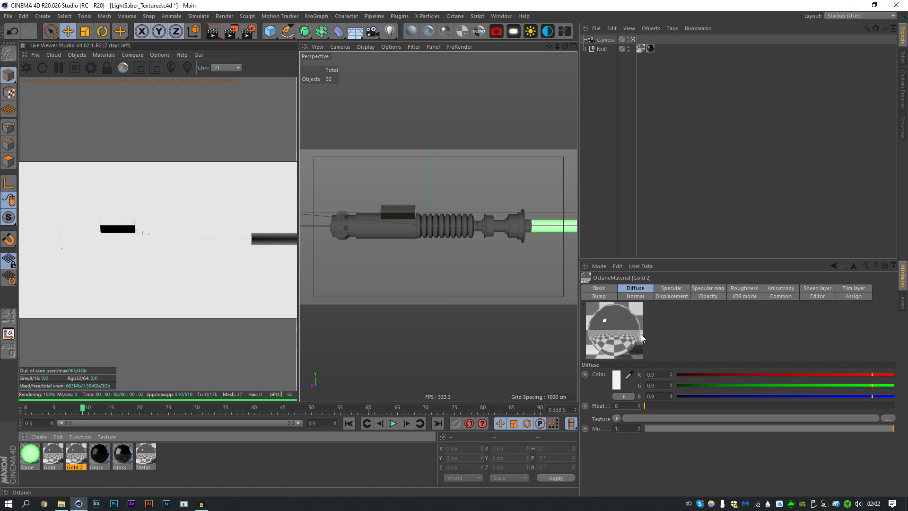
- Try a golden diffuse colour on the Gold 2 material with hue 42°, saturation 61% and value about 95%, and undo it
left_click(616, 380)
left_click_drag(592, 378, 650, 388)
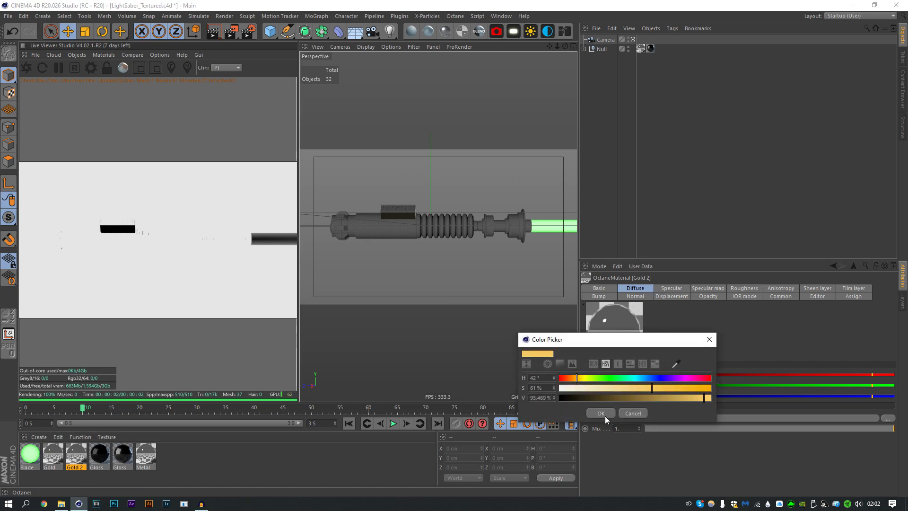
left_click(604, 415)
left_click(54, 455)
left_click(77, 456)
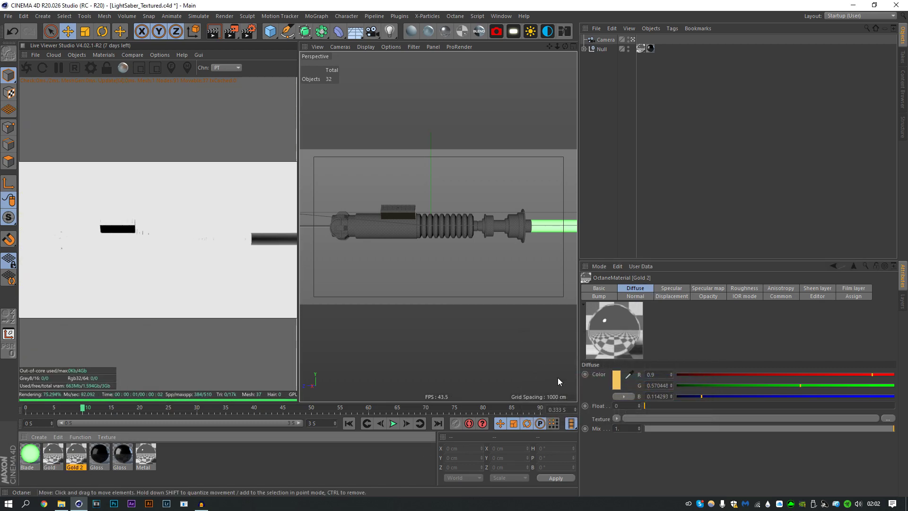
key("ctrl+z")
- Set the Gold material's specular colour to a pale yellow, about R 0.77, G 0.76, B 0.37
left_click(672, 288)
left_click(616, 377)
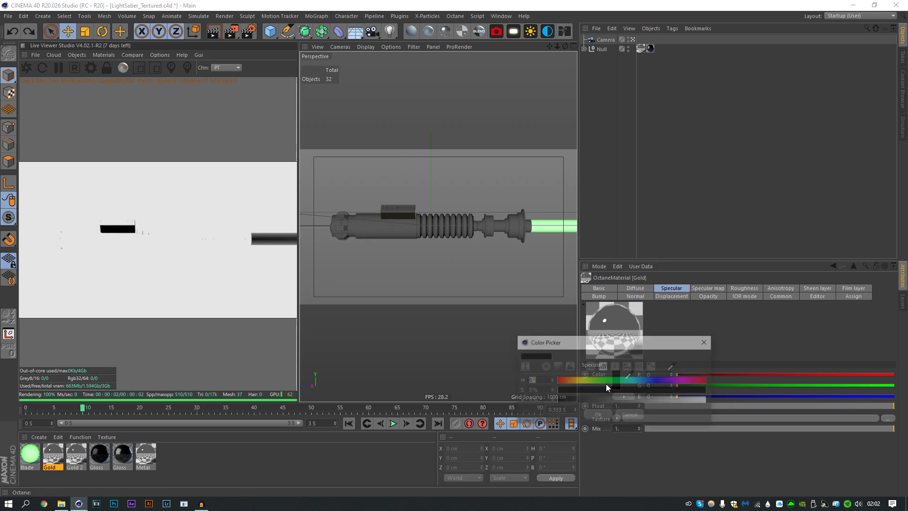
left_click(580, 380)
left_click_drag(580, 381, 570, 381)
left_click_drag(571, 390, 599, 390)
left_click(634, 400)
left_click(691, 401)
left_click(581, 380)
left_click(598, 415)
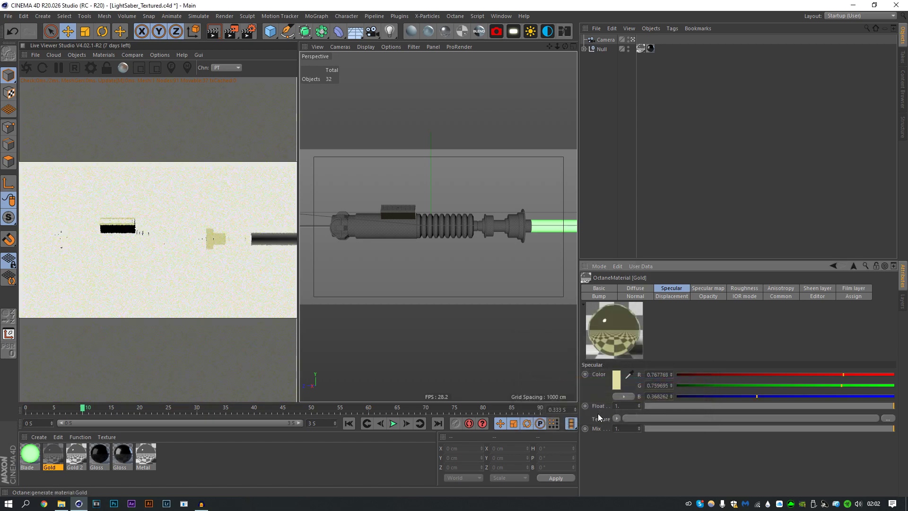
- Set the Gold 2 material's specular colour to a warm gold tone and deselect the material
left_click(76, 454)
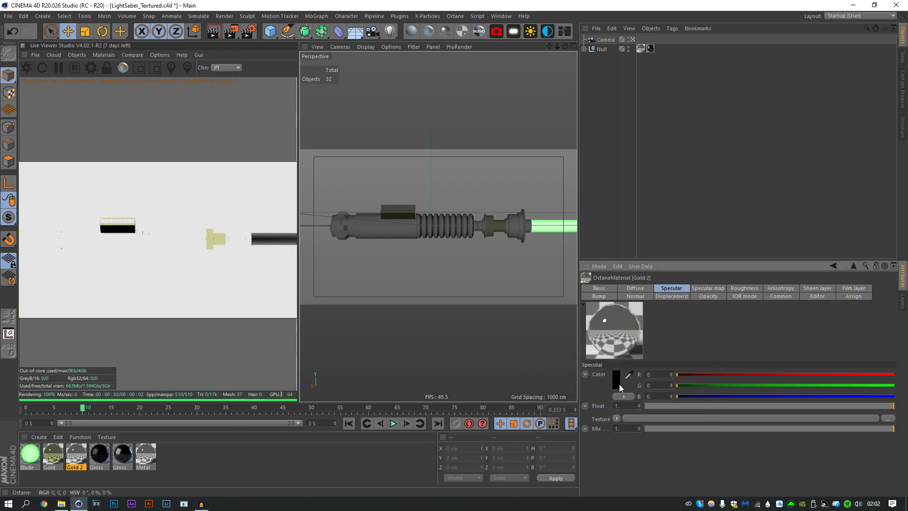
left_click(617, 383)
left_click_drag(585, 382, 623, 395)
left_click(603, 418)
left_click(263, 455)
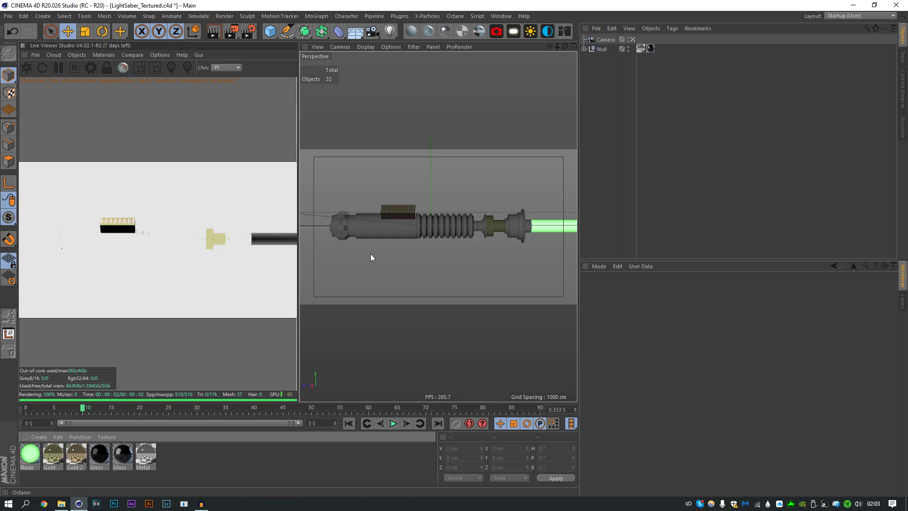
- Hide the Blade object and replace its green Blade material with a newly created Octane diffuse material
left_click(584, 49)
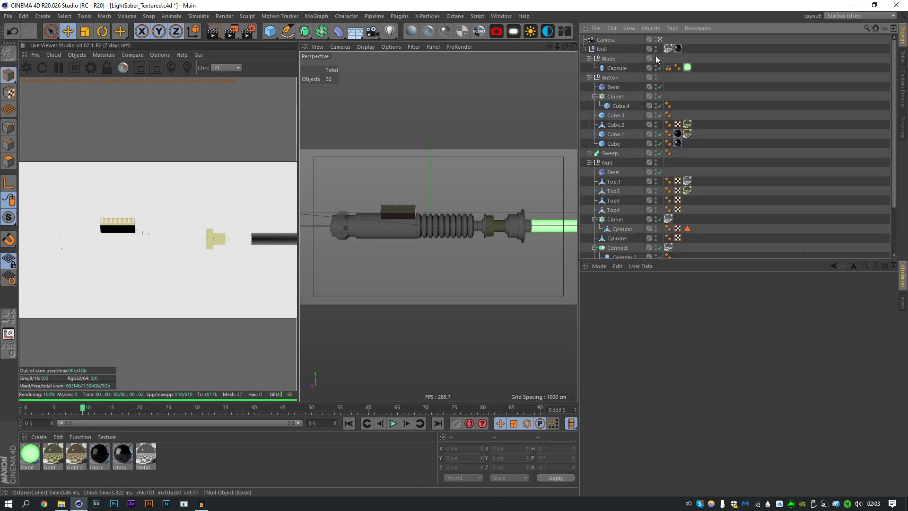
double_click(656, 56, "alt")
left_click(411, 31)
left_click_drag(30, 454, 51, 459, "alt")
double_click(31, 467)
left_click(224, 454)
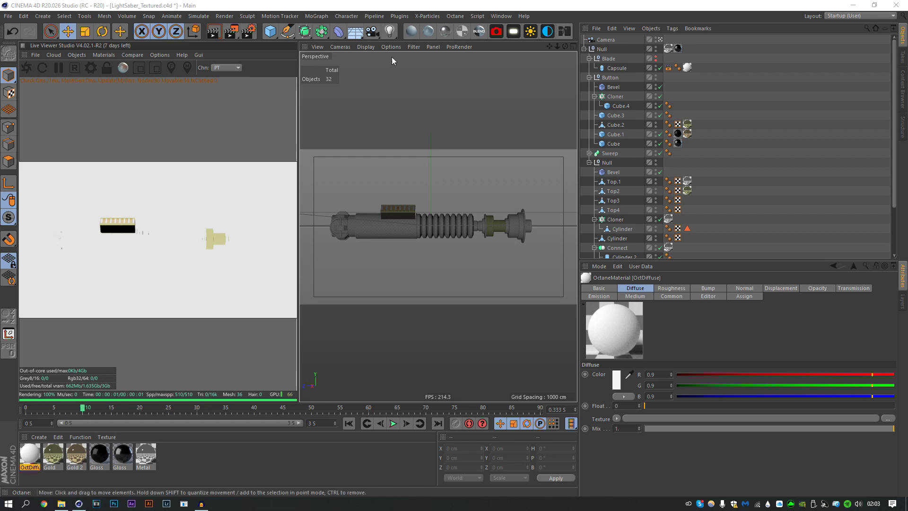
left_click(414, 31)
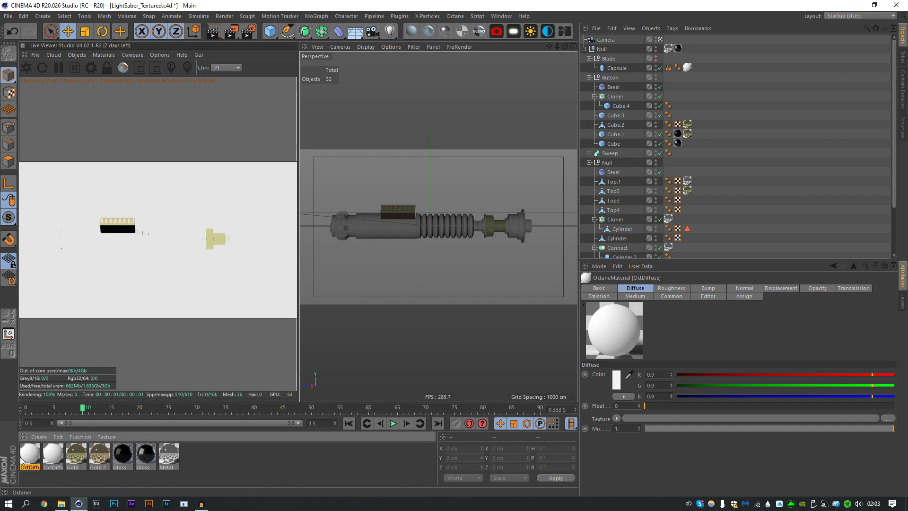
left_click_drag(29, 450, 55, 456)
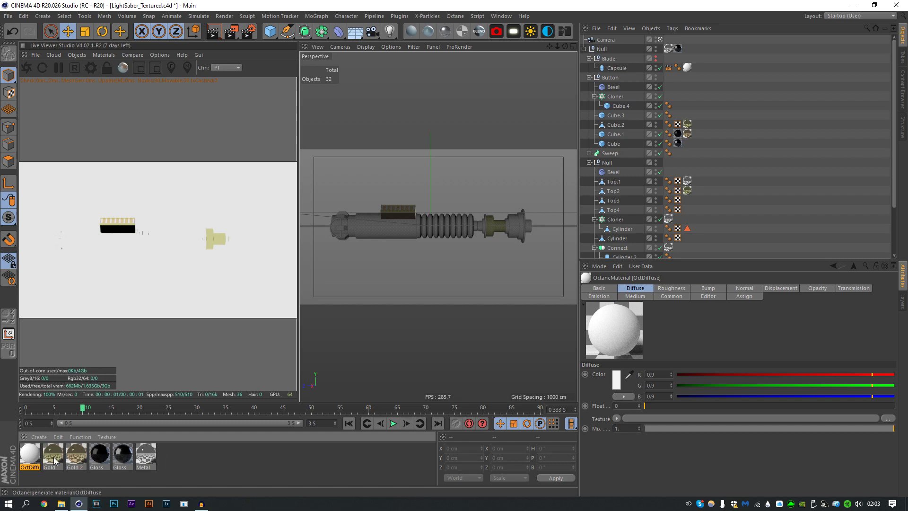
- Rename the new diffuse material as Emission and collapse the Null hierarchy
double_click(28, 468)
type("Em")
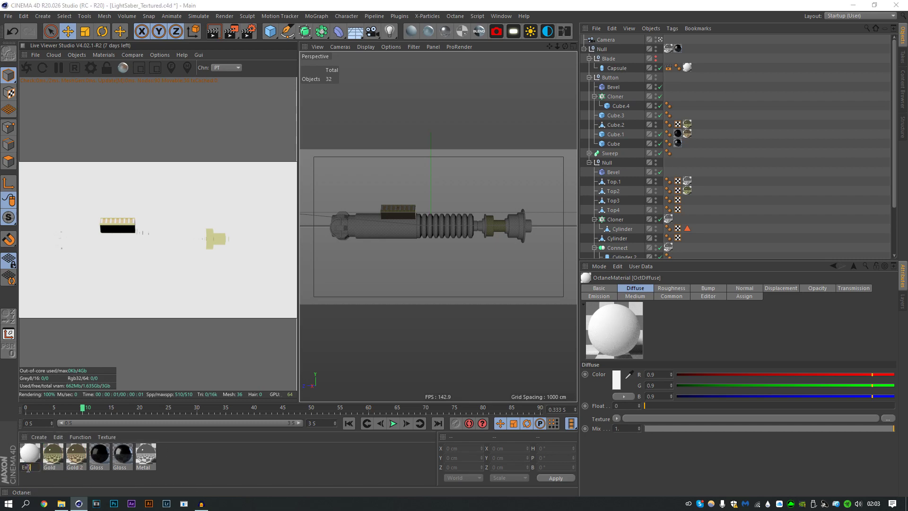
type("ission")
key("Return")
left_click(197, 474)
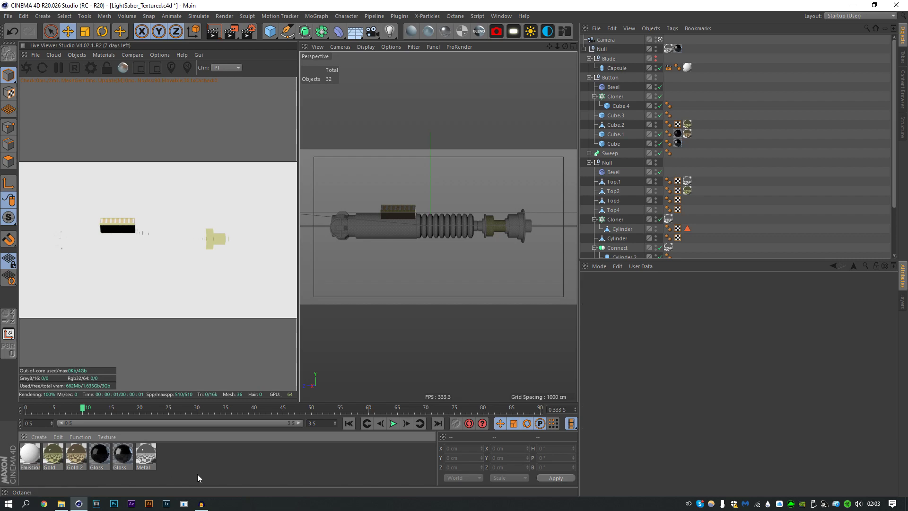
left_click(30, 464)
left_click(202, 460)
left_click(585, 49)
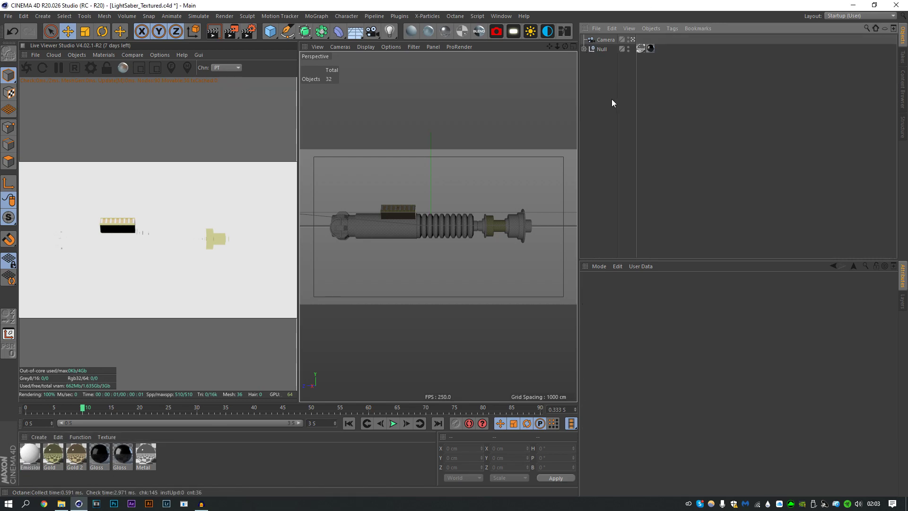
key("ctrl+a")
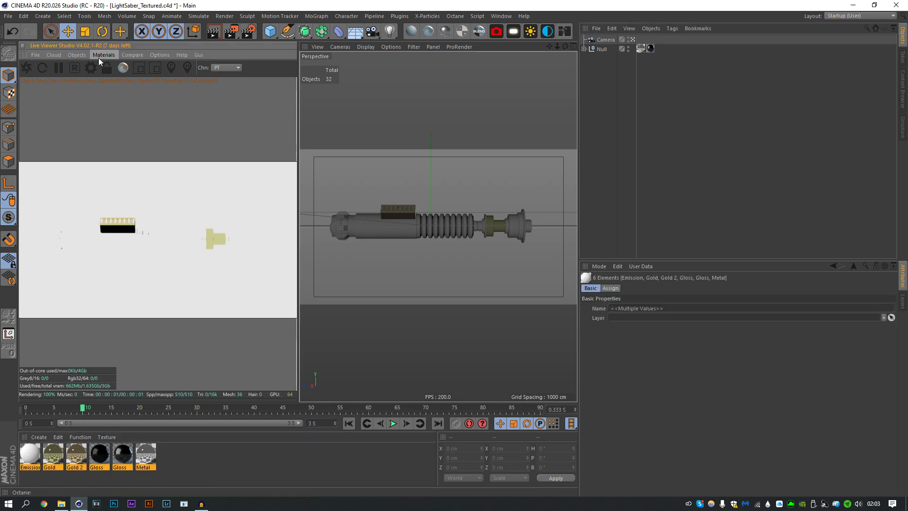
left_click(99, 58)
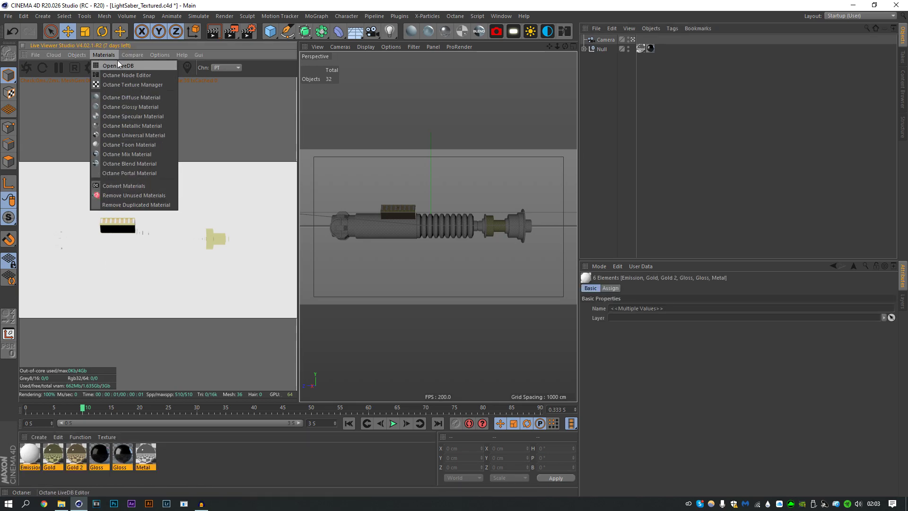
left_click(105, 55)
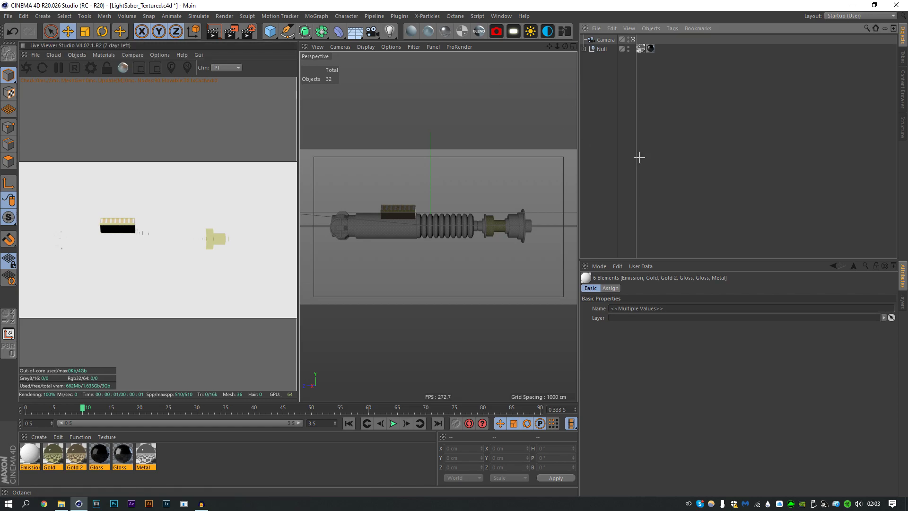
left_click(410, 34)
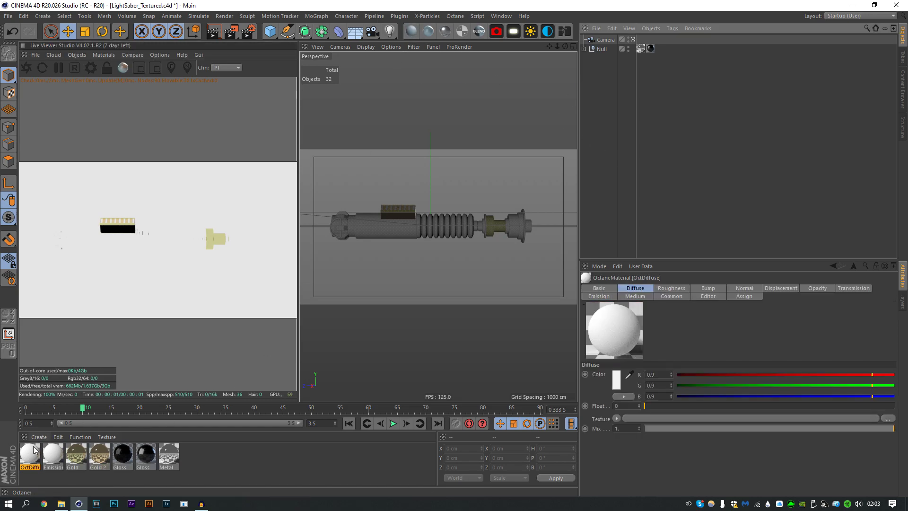
mouse_move(24, 452)
left_mouse_down()
mouse_move(69, 457)
mouse_move(29, 456)
left_mouse_up()
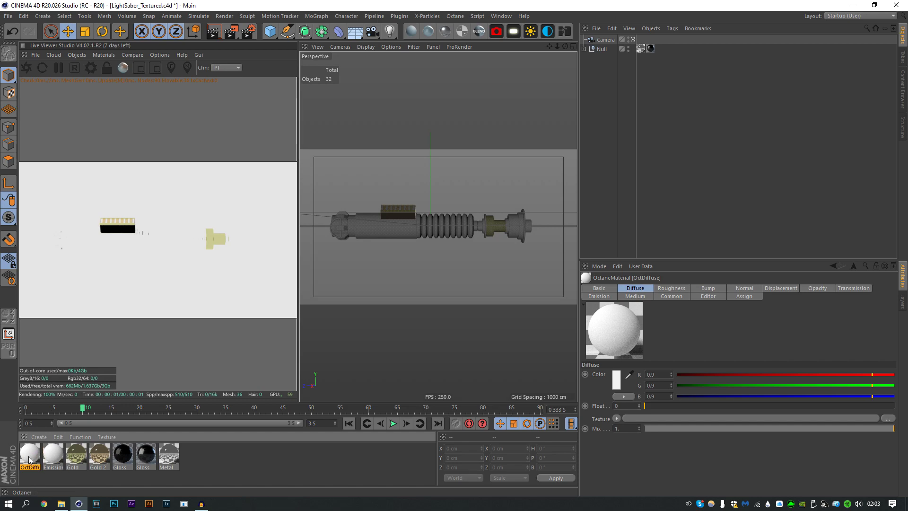
key("Delete")
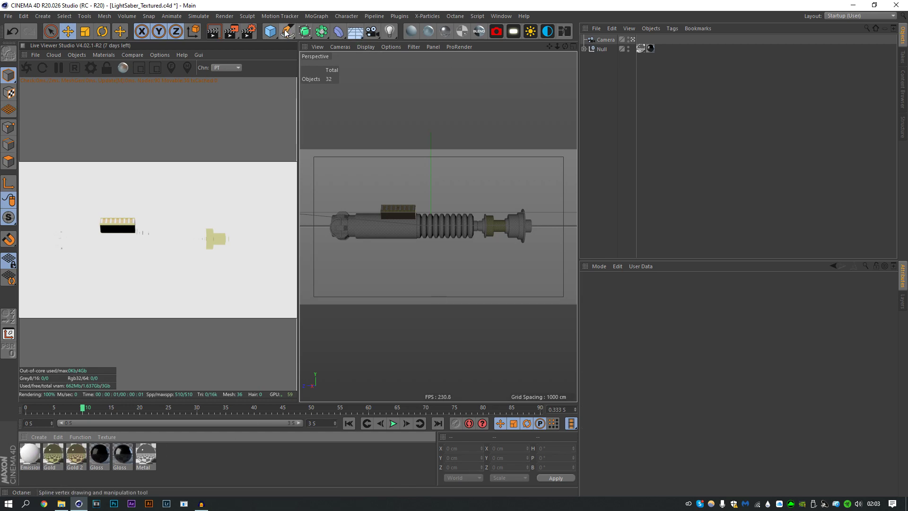
- Add a default 400 by 400 cm Plane object to the scene
left_click_drag(270, 31, 367, 60)
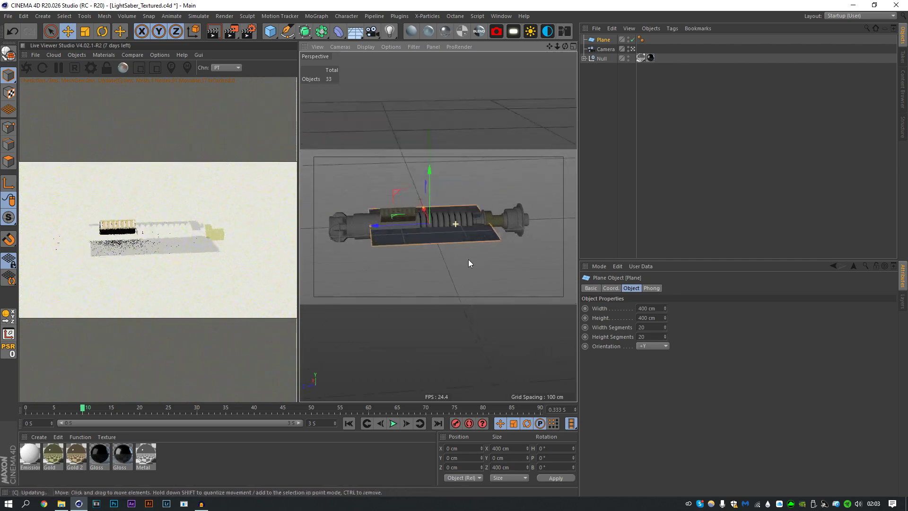
left_click(605, 49)
- Scale the lightsaber's Null to 0.2 on the X, Y and Z axes
left_click(601, 58)
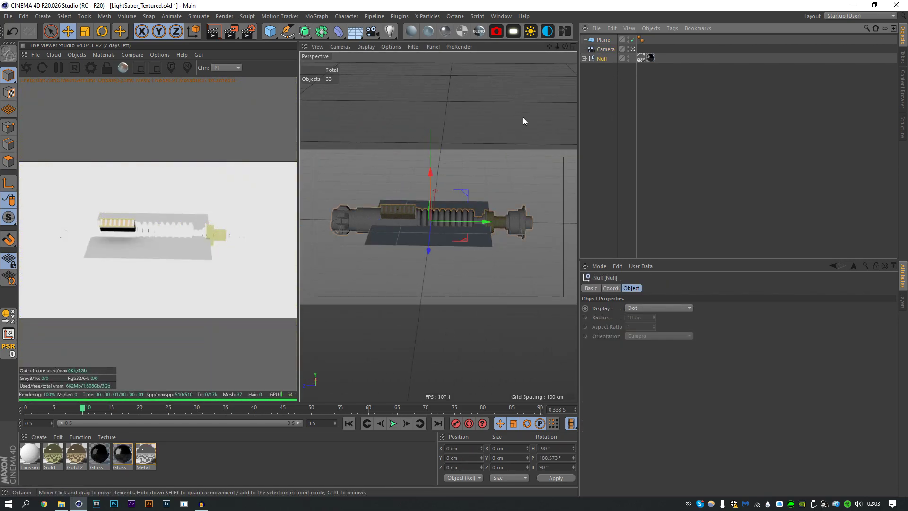
key("t")
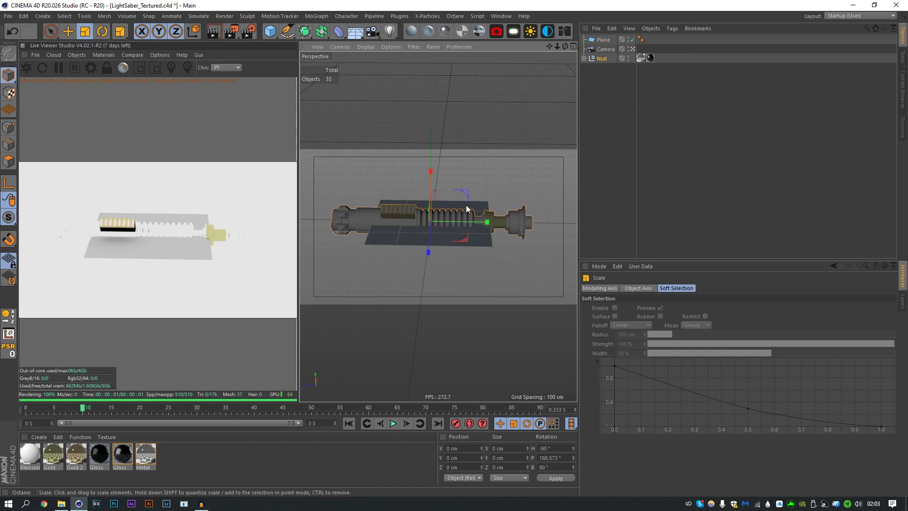
left_click(603, 58)
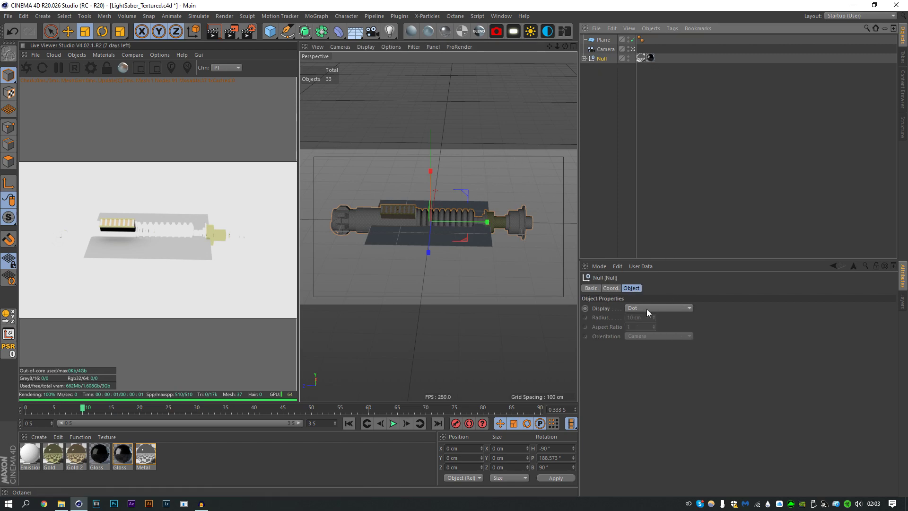
left_click(610, 288)
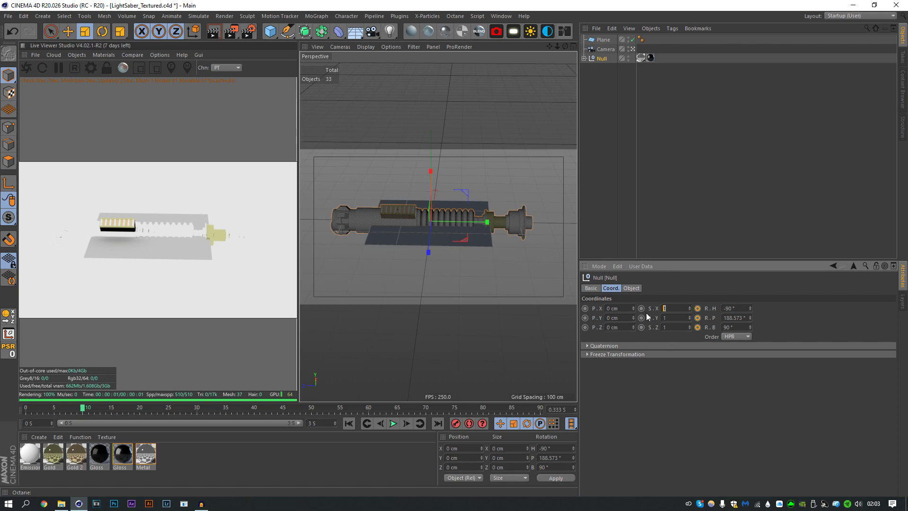
type("0")
key("Return")
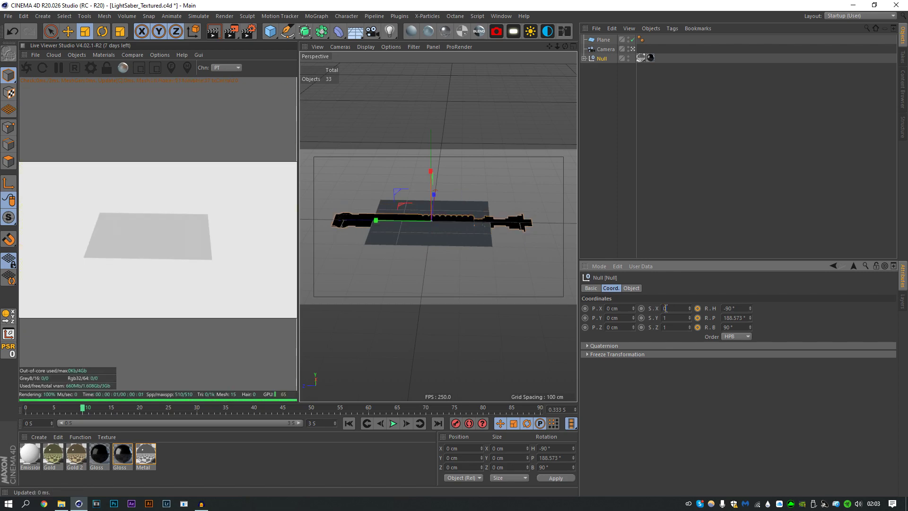
type("0.2")
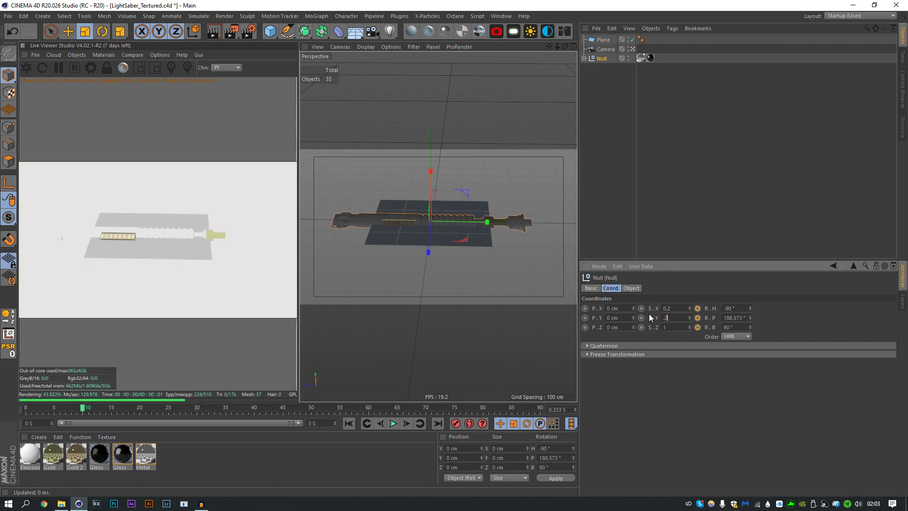
key("Return")
left_click(643, 175)
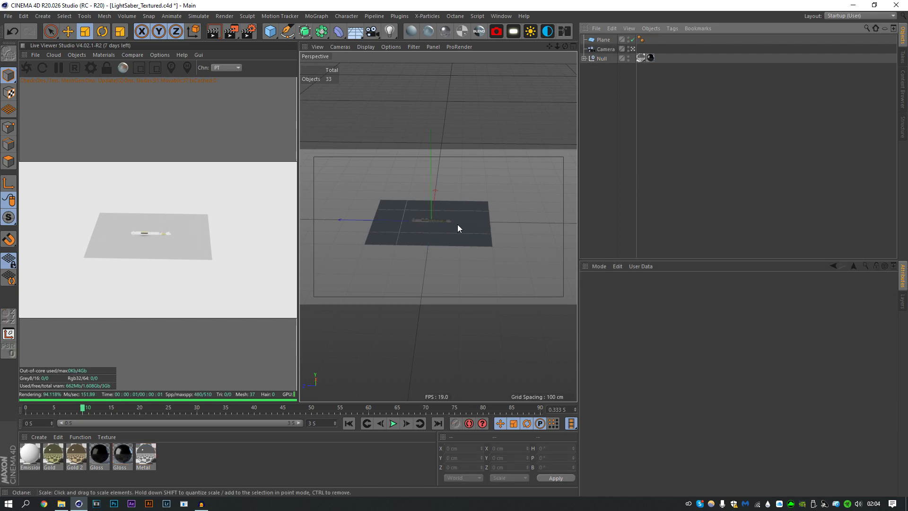
- Raise the lightsaber's Null about 8.9 cm above the plane
scroll(432, 221, "up", 4)
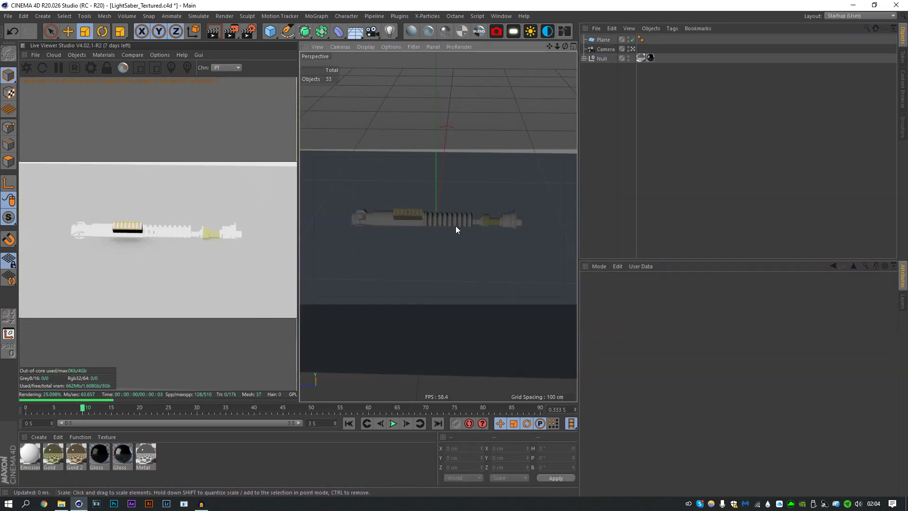
scroll(454, 210, "up", 5)
left_click(601, 59)
key("e")
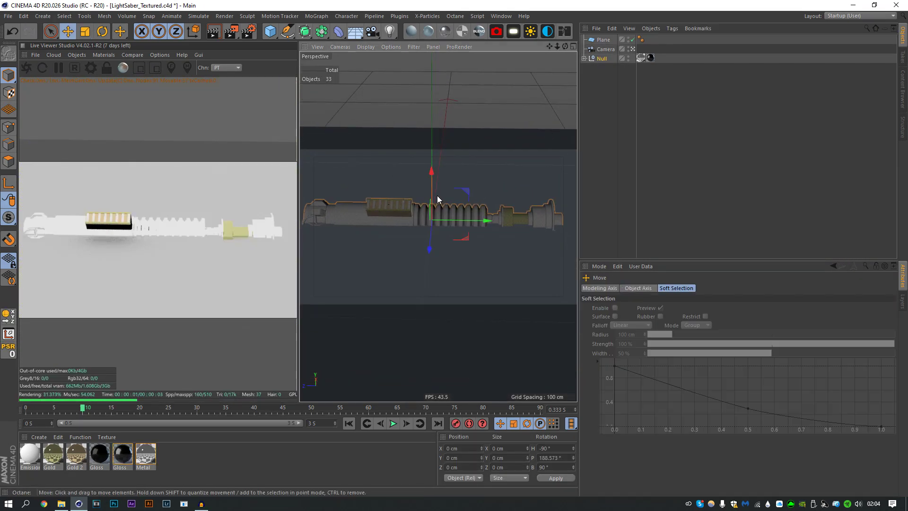
left_click_drag(431, 190, 432, 177)
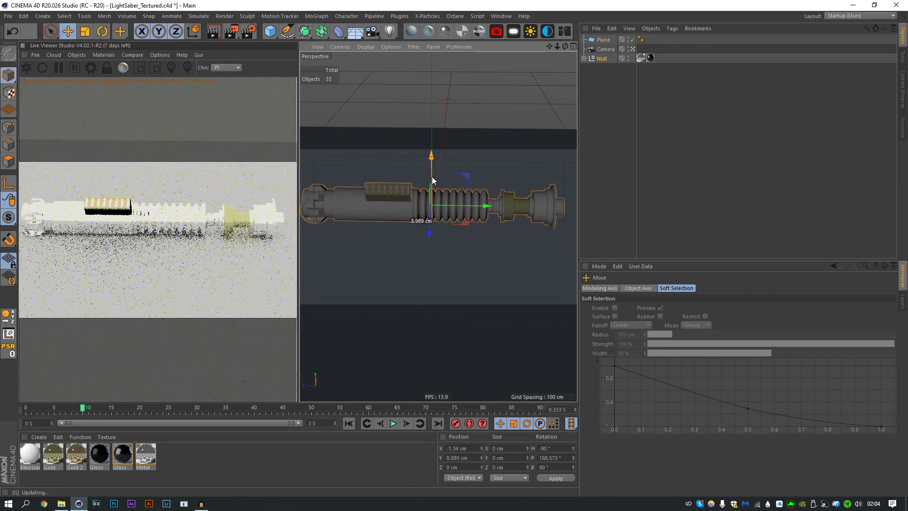
- Set the lightsaber Null's X, Y and Z scale to 0.1
left_click(588, 58)
double_click(674, 308)
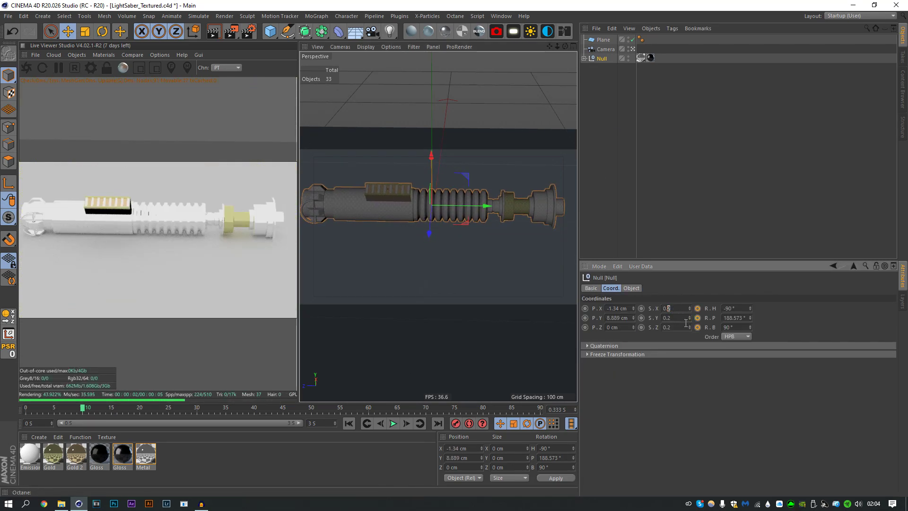
type("1")
key("Tab")
type("0.1")
key("Tab")
type("0.1")
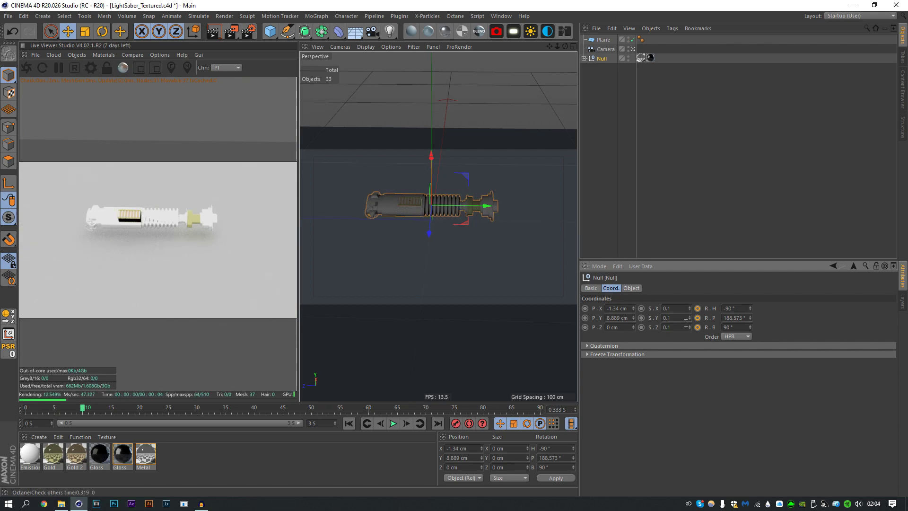
- Set the lightsaber Null's X, Y and Z scale to 0.175
double_click(667, 308)
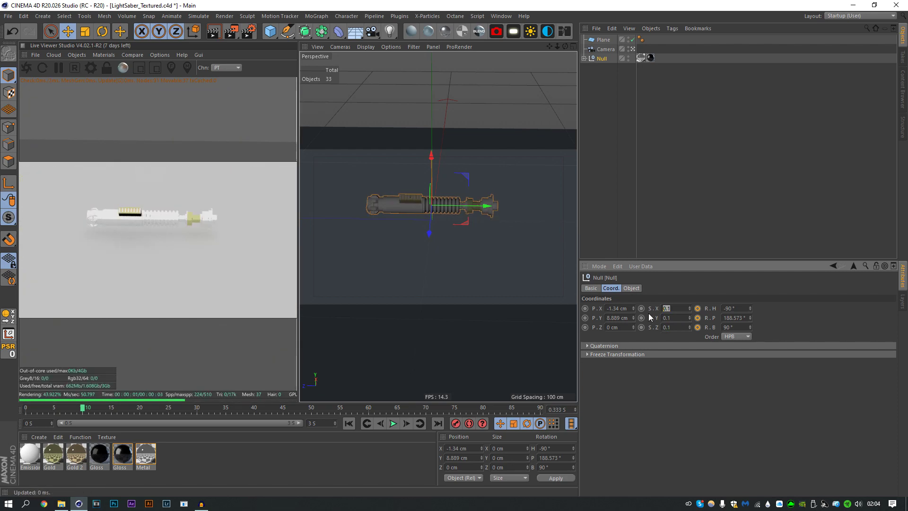
key("BackSpace")
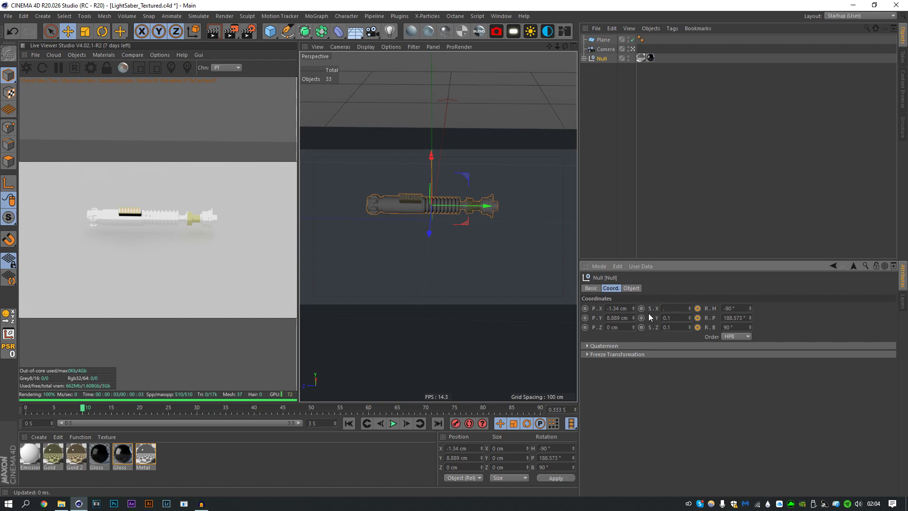
key("Tab")
type(".17")
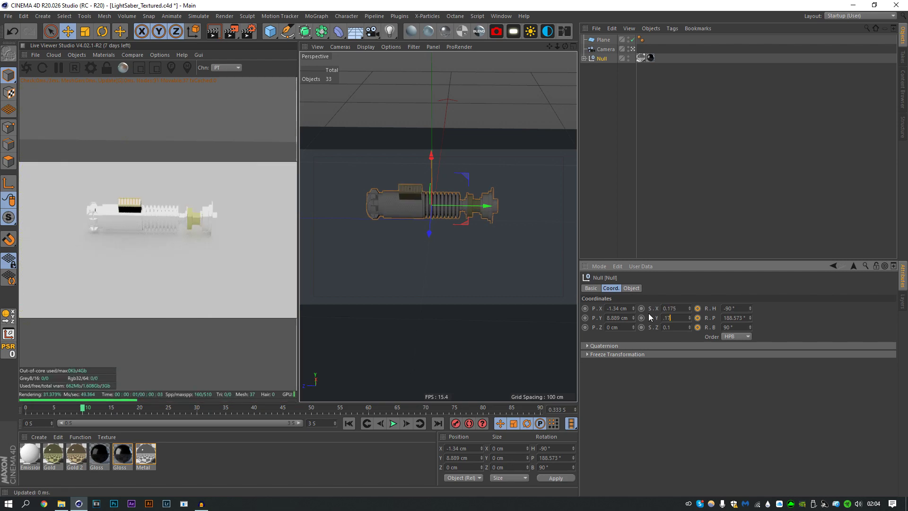
type("5")
key("Tab")
type(".175")
key("Return")
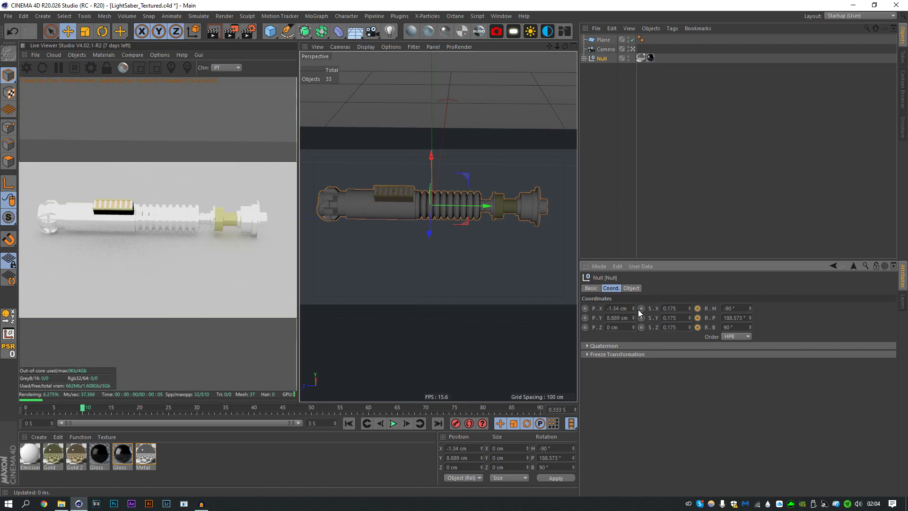
- Reframe the camera view so the lightsaber lies diagonally and is seen from slightly above
left_click(614, 171)
left_click_drag(563, 212, 528, 233, "alt")
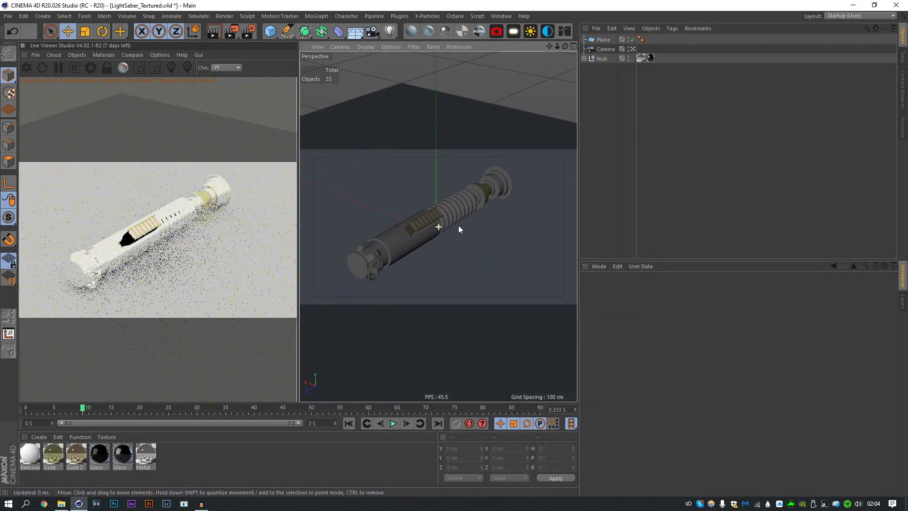
left_click_drag(458, 225, 413, 203, "alt")
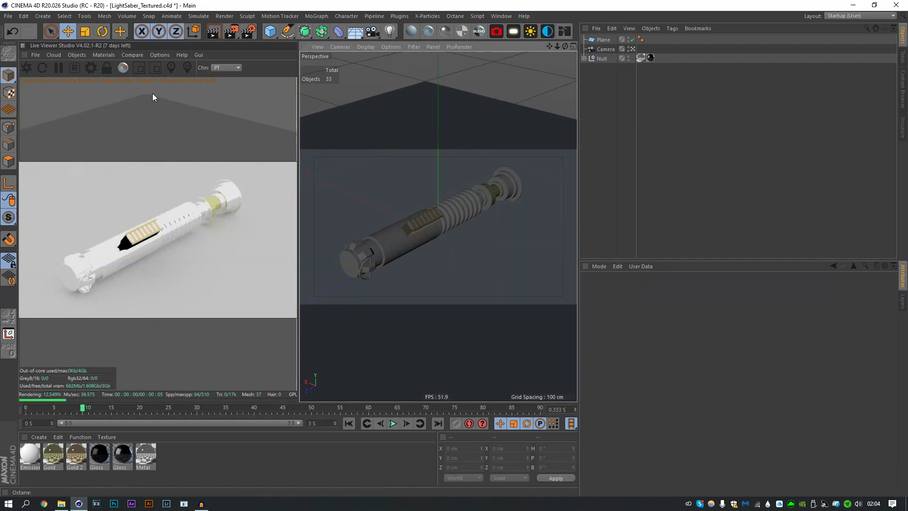
- Add an Octane HDRI sky with the HdrStudioCarFluorescentBlaze001_HDR_8K.exr image and reduce its power
left_click(544, 34)
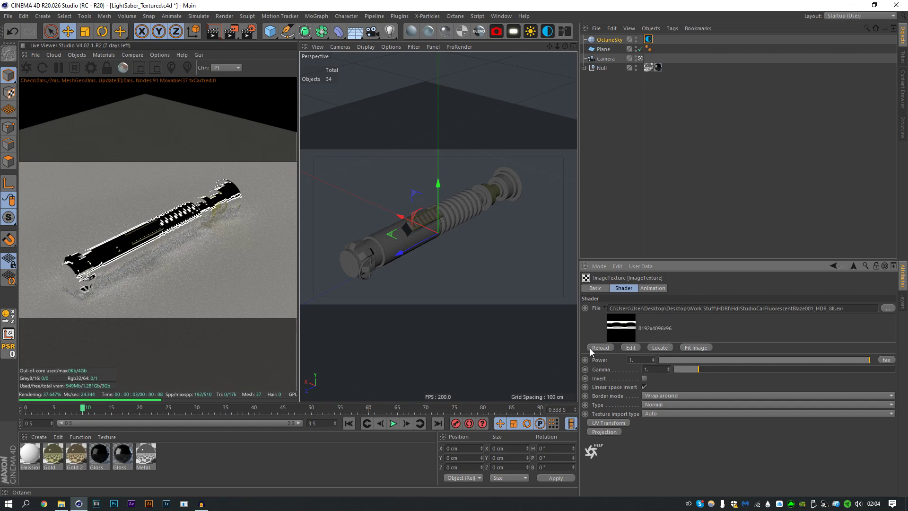
left_click(853, 265)
left_click_drag(682, 362, 657, 361)
left_click(640, 163)
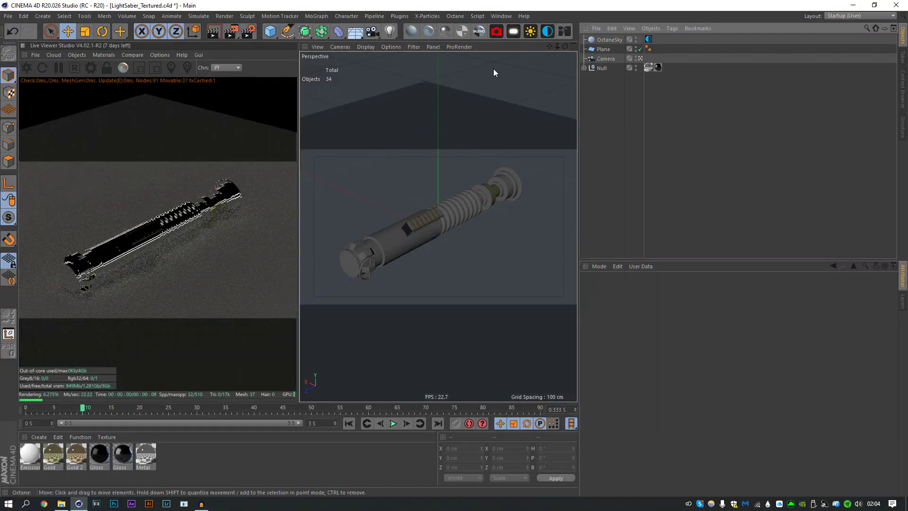
- Add an Octane area light and set up an enlarged floating perspective view showing the light, camera and plane
left_click(515, 31)
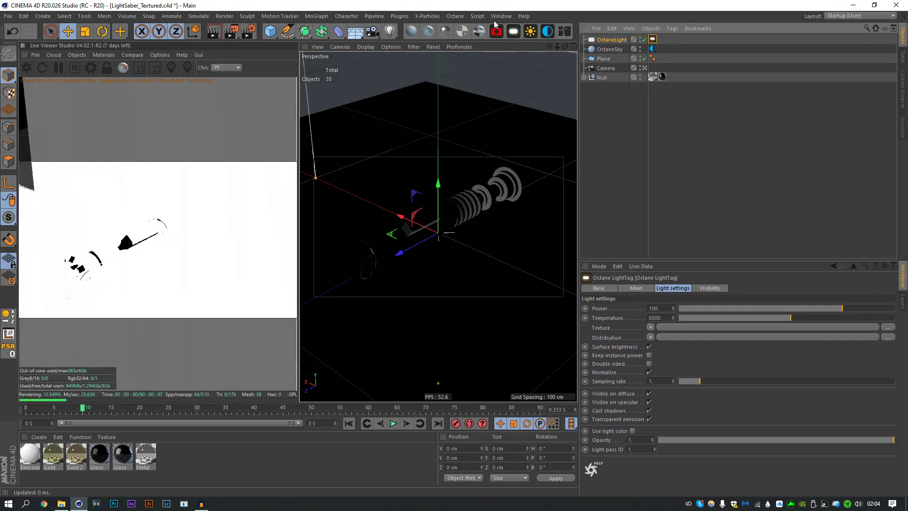
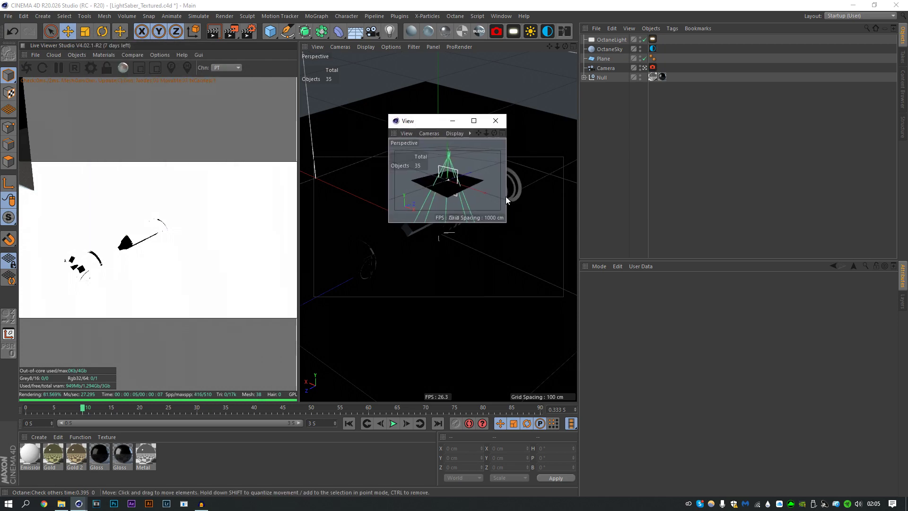
left_click_drag(503, 224, 669, 401)
left_click_drag(569, 133, 472, 91)
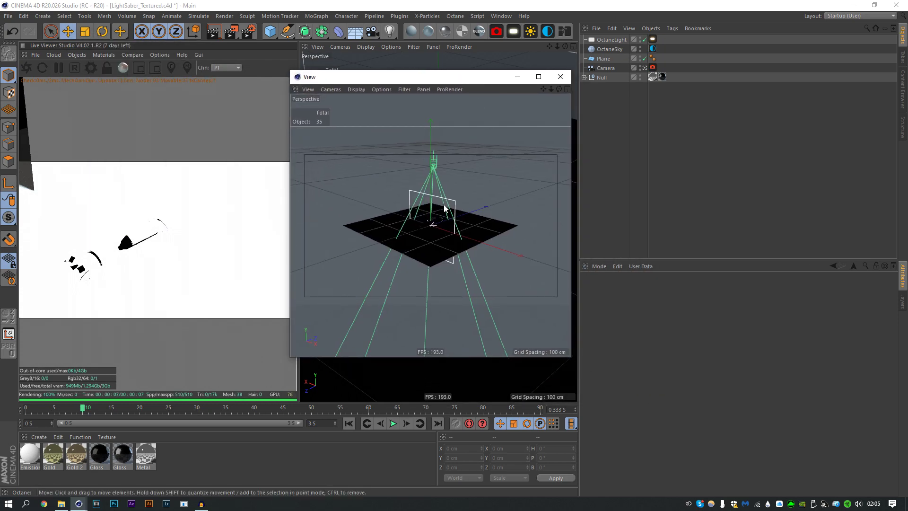
left_click_drag(438, 224, 385, 244, "alt")
scroll(444, 230, "up", 5)
left_click_drag(442, 215, 395, 210, "alt")
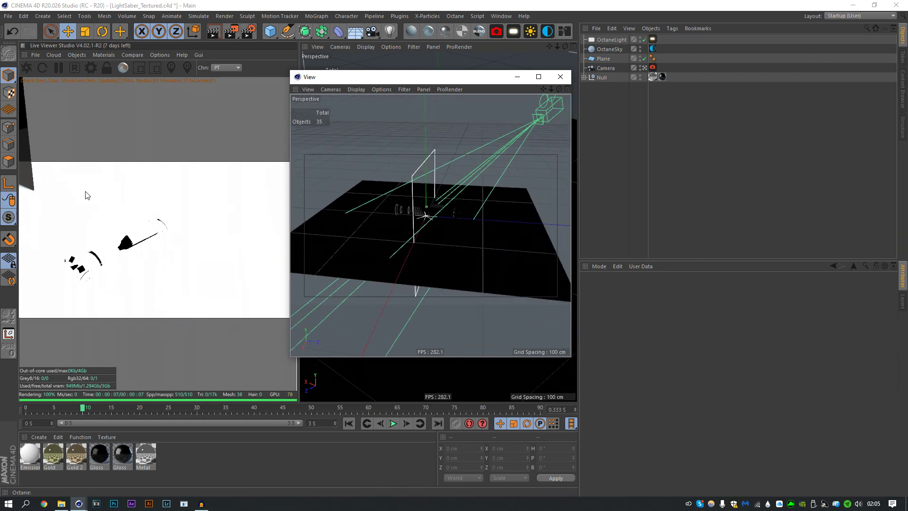
left_click_drag(405, 241, 331, 217, "alt")
- Move the area light away from the lightsaber to one side of the plane and turn its heading to -250°
left_click(611, 40)
left_click_drag(514, 210, 459, 209, "alt")
left_click_drag(395, 218, 357, 172)
left_click_drag(393, 183, 421, 182, "alt")
key("r")
key("e")
key("r")
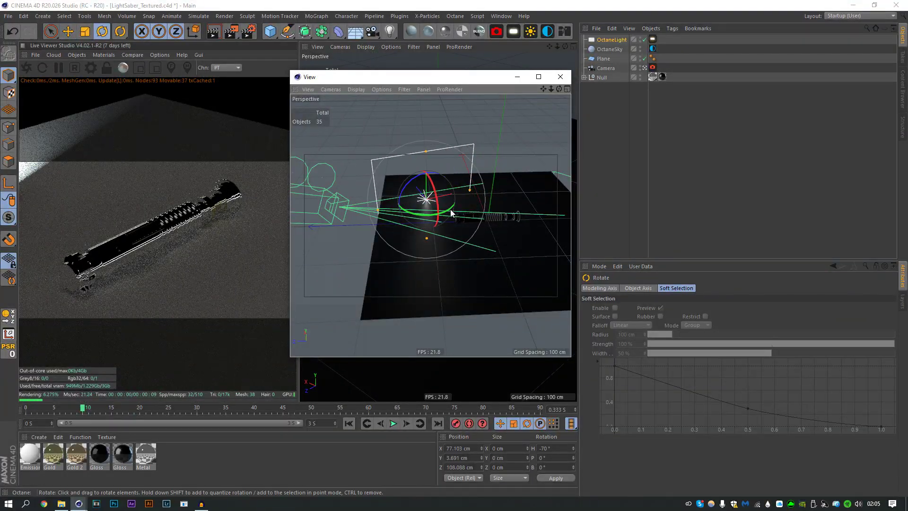
left_click_drag(450, 214, 434, 177)
- Raise the area light to about 65 cm and tilt its pitch to about -12.3° toward the lightsaber
key("e")
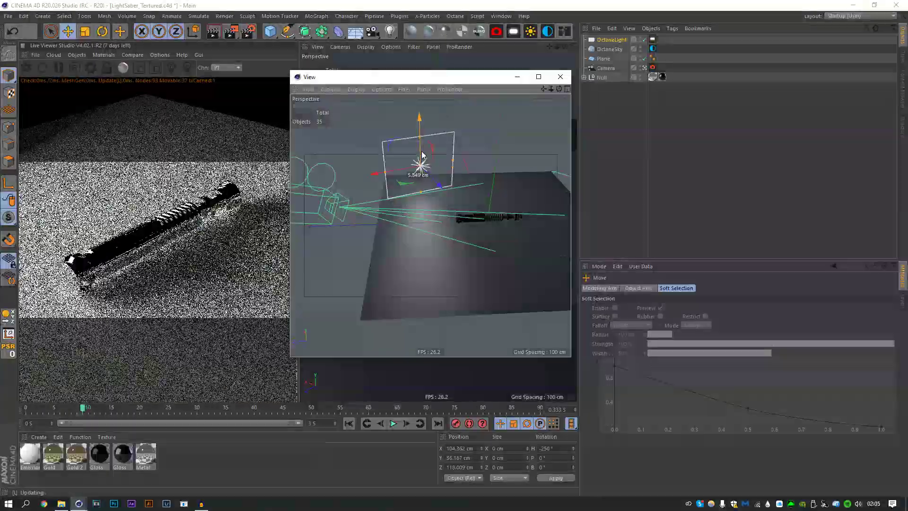
key("r")
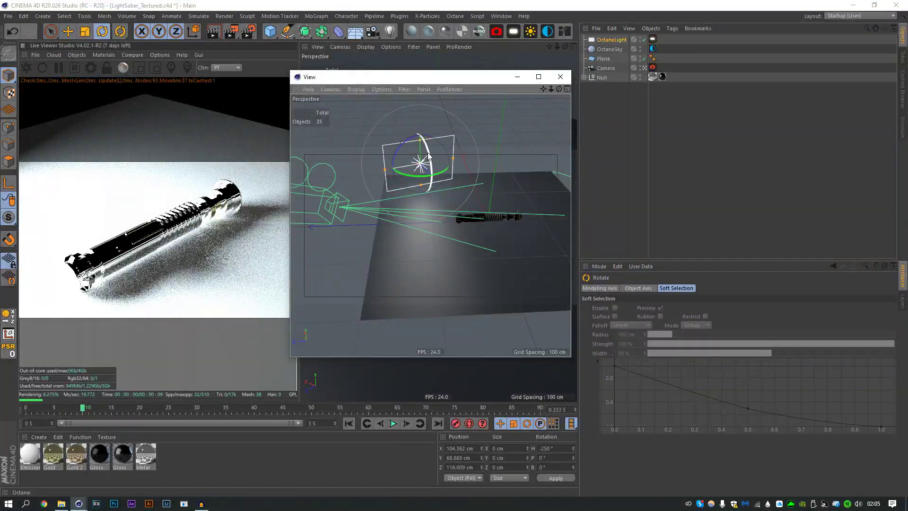
left_click_drag(428, 156, 459, 177)
key("e")
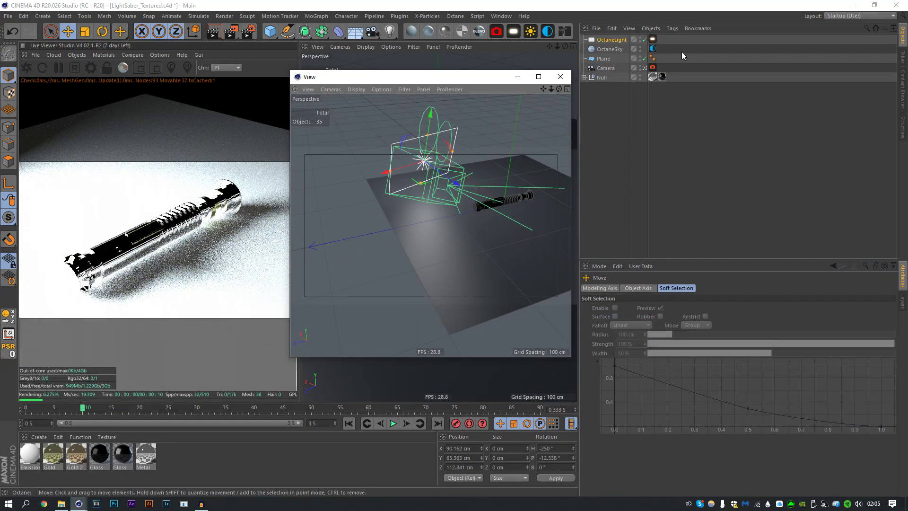
- Assign a c4doctane Falloffmap to the area light's distribution and set its power to 1000
left_click(653, 39)
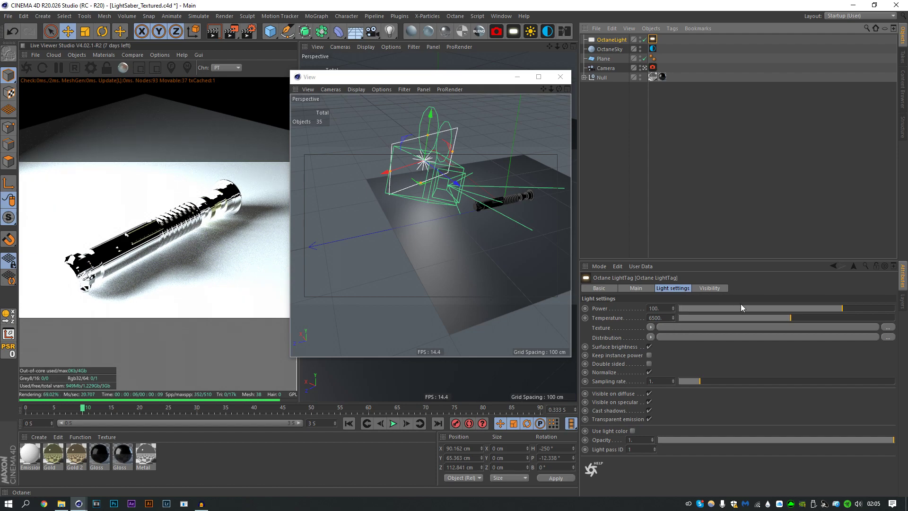
left_click(650, 337)
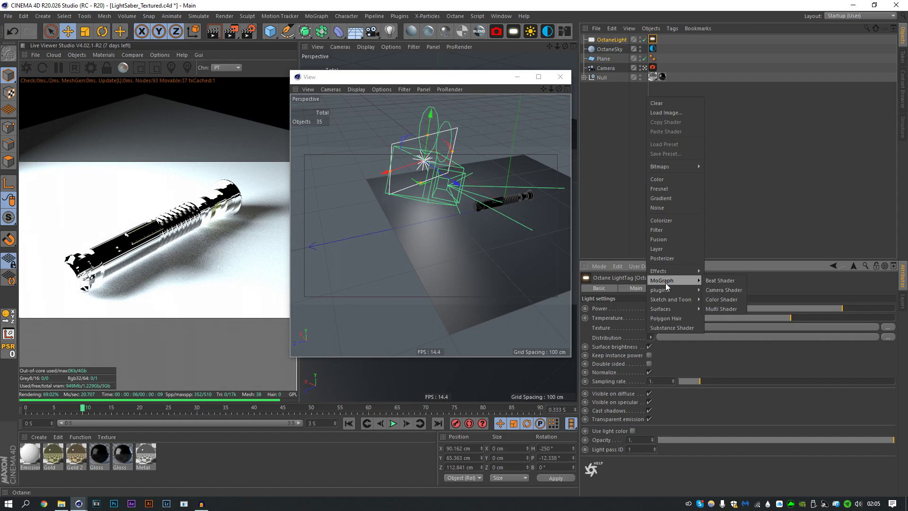
mouse_move(709, 292)
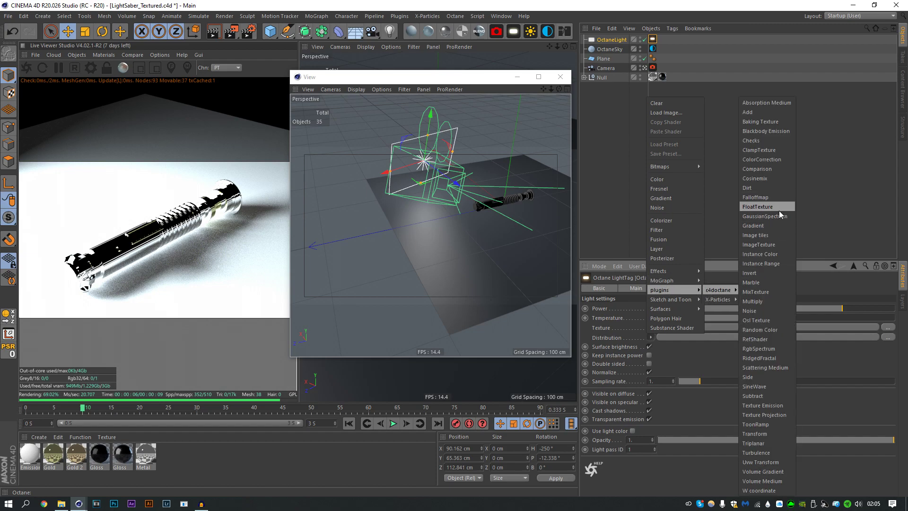
left_click(767, 197)
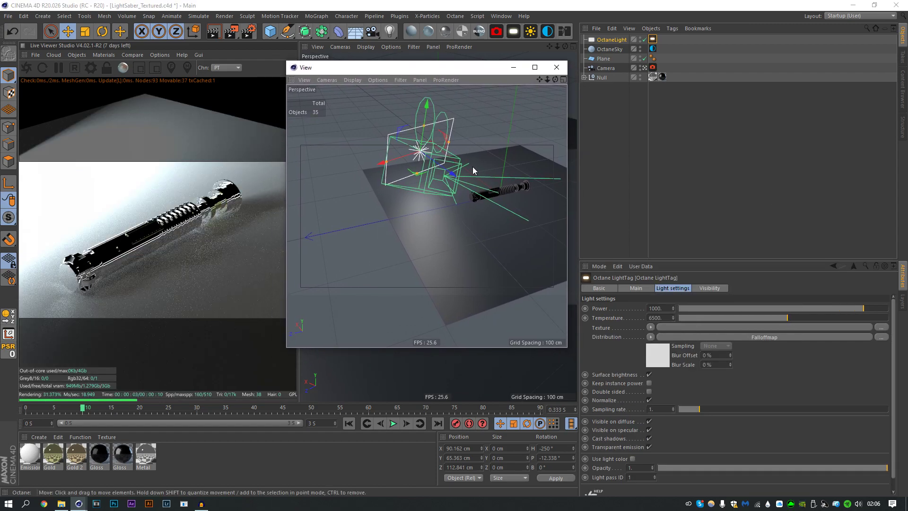
- Duplicate the area light to the opposite side of the lightsaber and rotate the copy to face it
left_click_drag(479, 198, 529, 196, "alt")
middle_click_drag(529, 196, 496, 194, "alt")
left_click_drag(496, 194, 482, 201, "alt")
key("w")
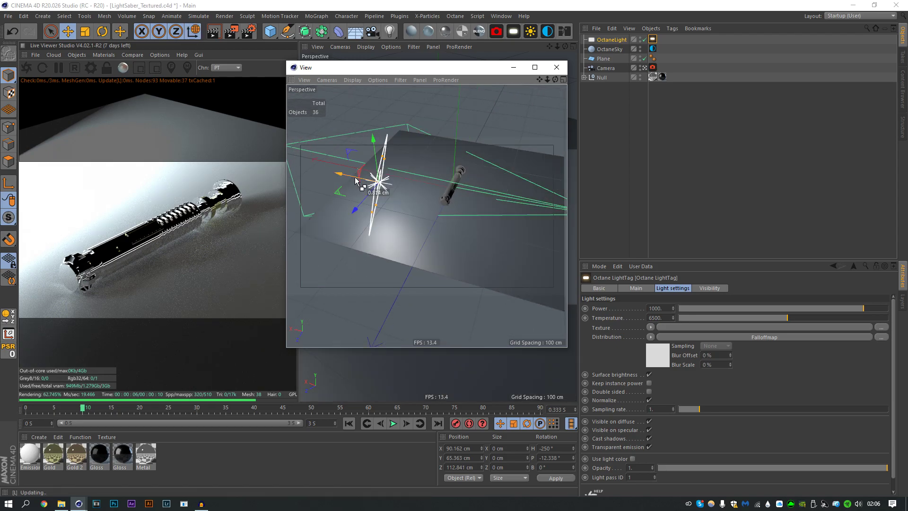
left_click_drag(341, 175, 505, 218, "ctrl")
key("r")
left_click_drag(532, 176, 489, 218)
key("e")
- Turn off camera visibility for both Octane area lights
left_click(657, 49)
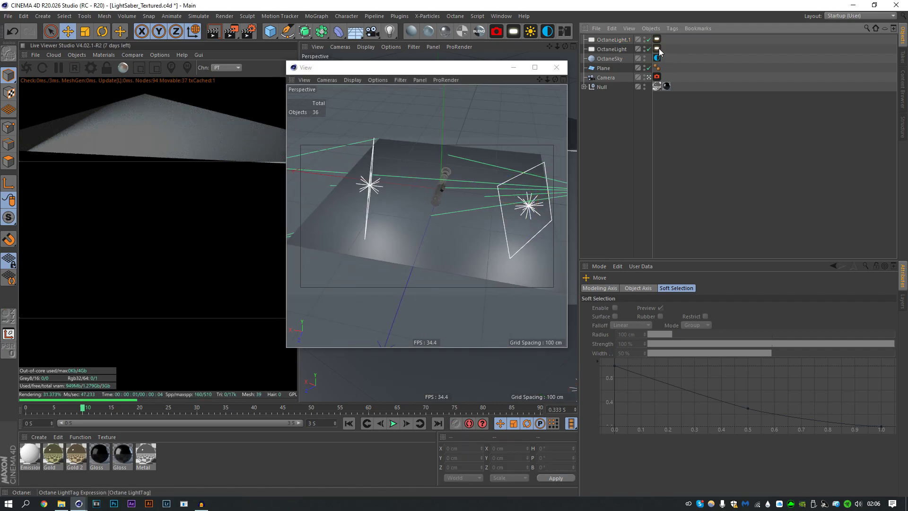
left_click(708, 288)
left_click(638, 308)
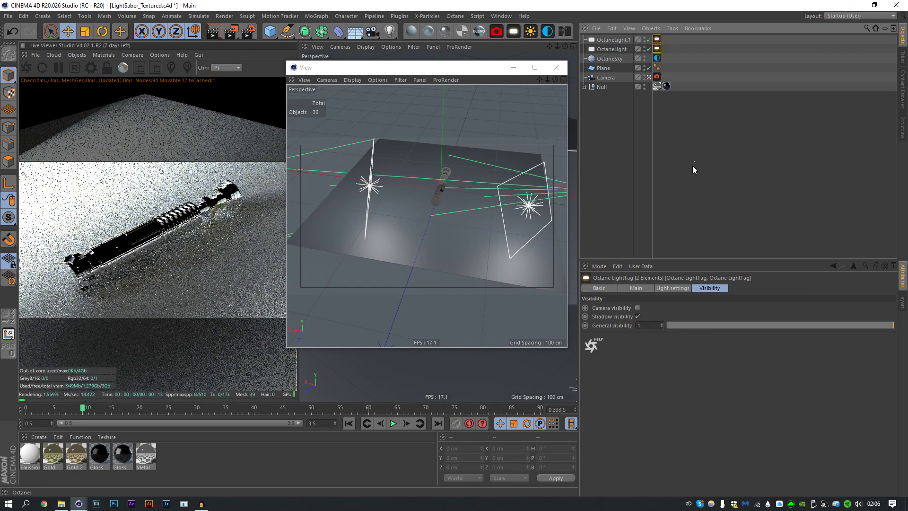
- Reposition OctaneLight.1 to about X -121, Y 27, Z -103 cm, with heading about -93.8° and pitch about -26.7°
left_click(613, 39)
left_click_drag(506, 201, 447, 180, "alt")
key("r")
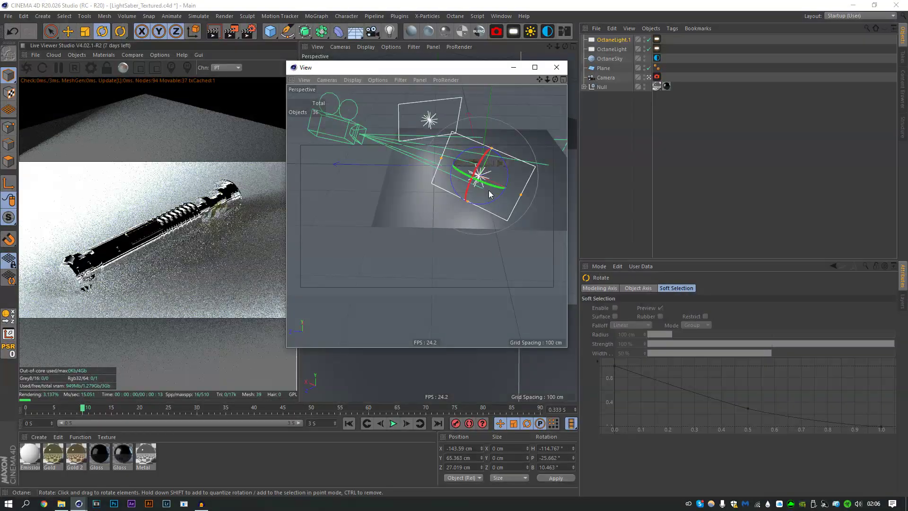
left_click_drag(478, 148, 582, 163)
key("e")
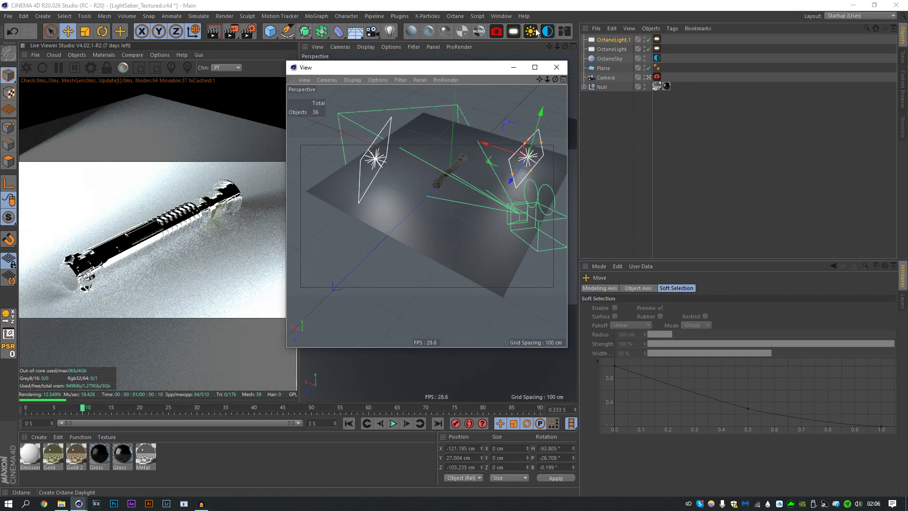
- Add a third Octane area light, pitch it -90° to face down, and raise it about 193.5 cm above the plane
left_click(513, 31)
key("r")
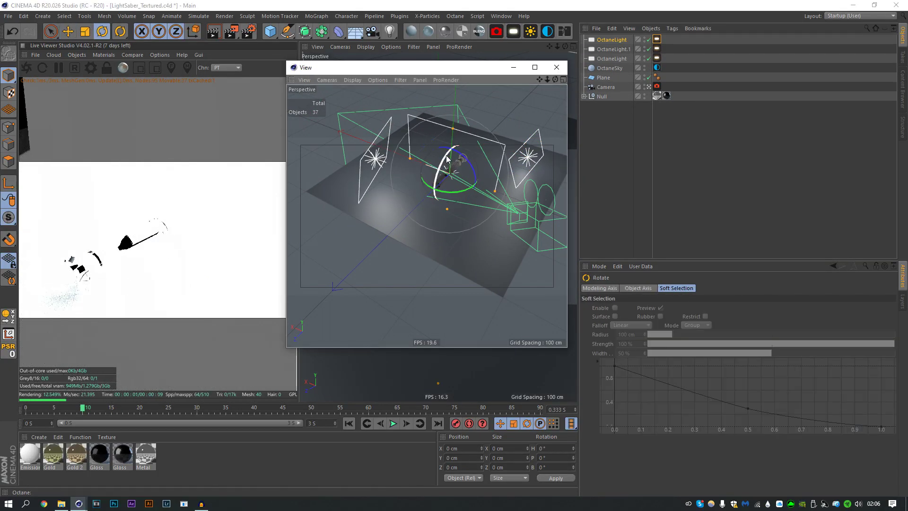
mouse_move(447, 159)
left_mouse_down()
mouse_move(426, 208)
mouse_move(453, 162)
left_mouse_up()
key("e")
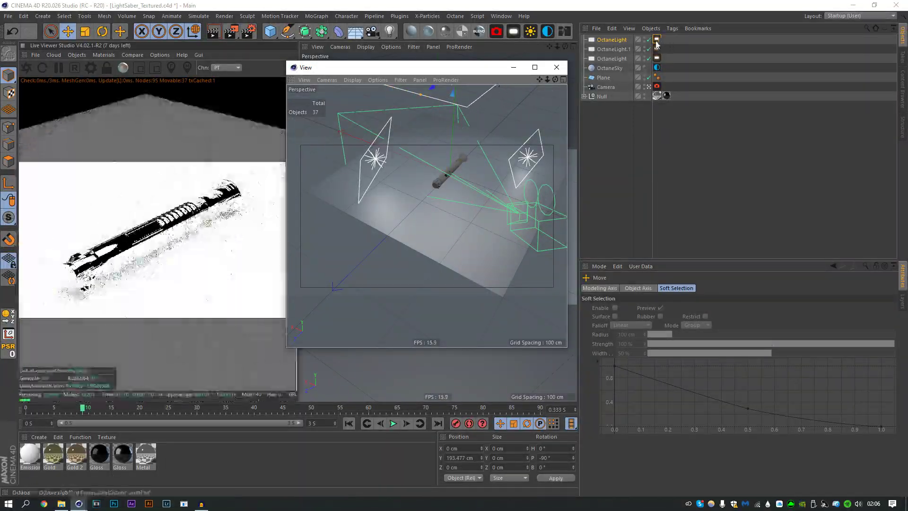
- Assign a c4doctane Falloffmap to the overhead light's distribution
left_click(613, 42)
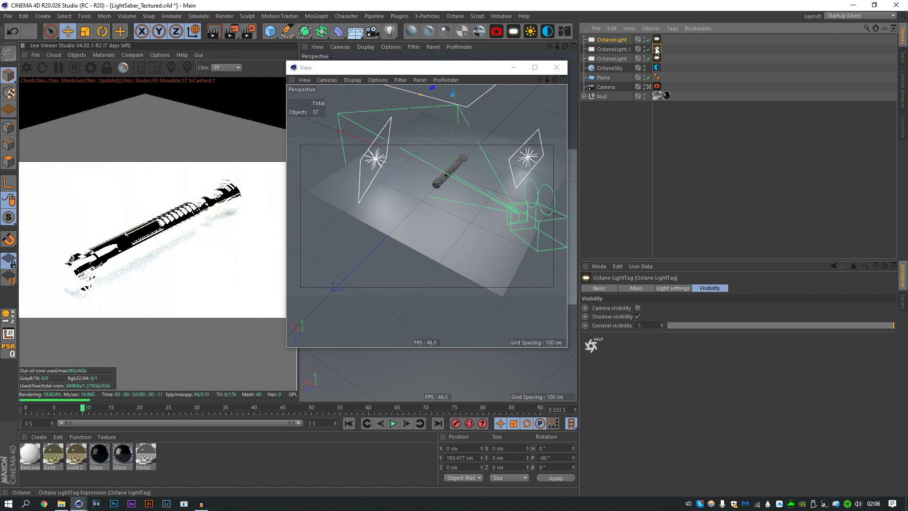
left_click(672, 287)
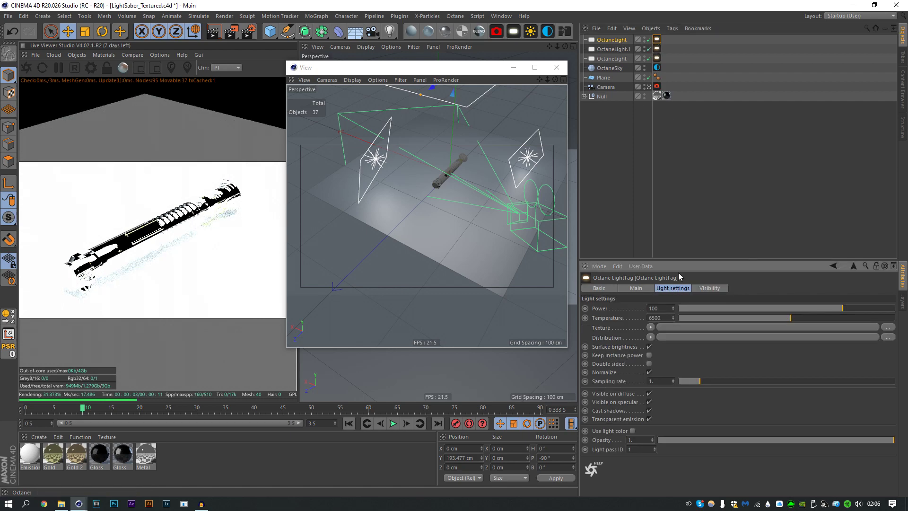
left_click(651, 337)
mouse_move(667, 291)
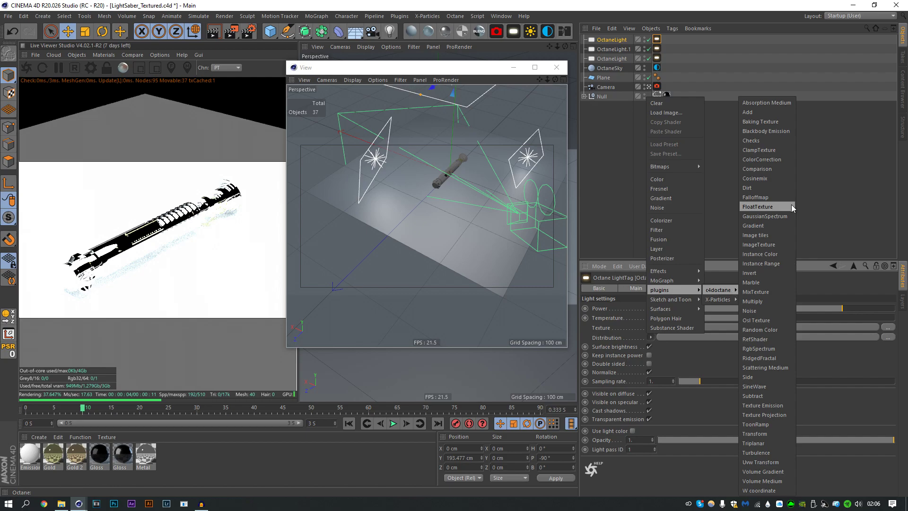
left_click(772, 203)
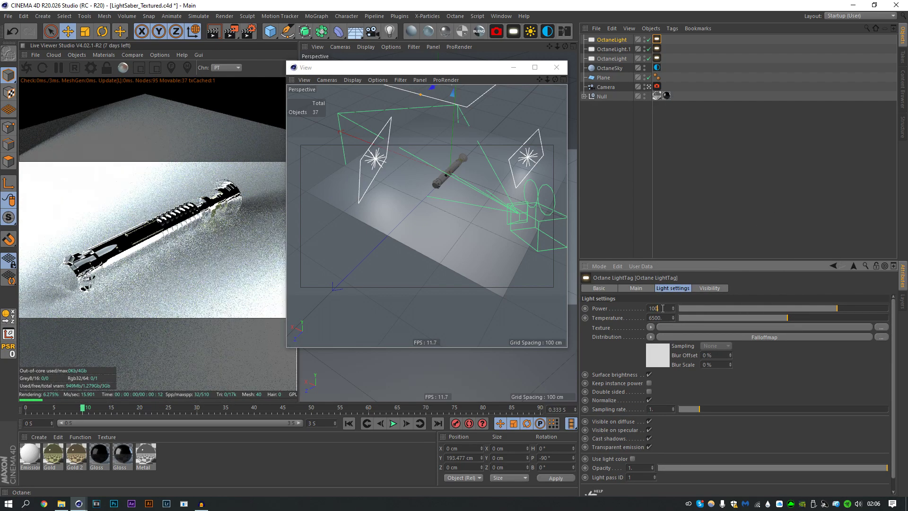
left_click(675, 180)
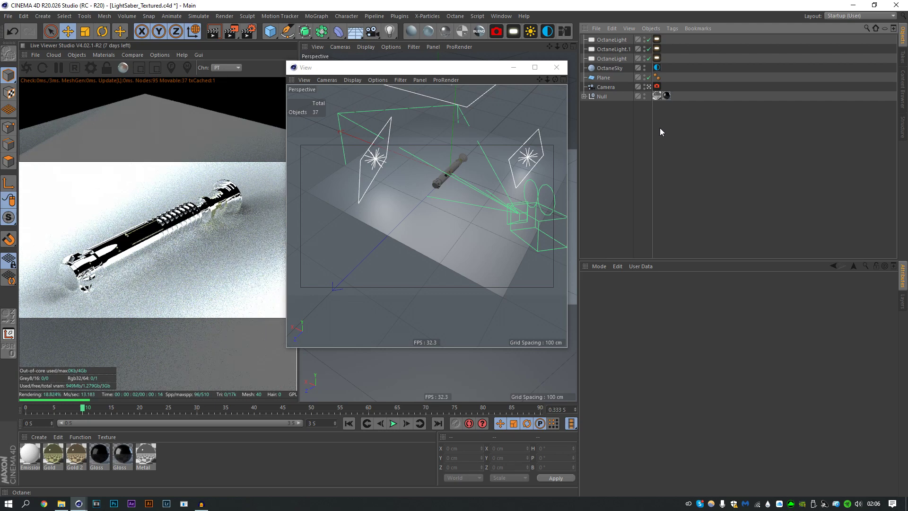
- Set the scene camera's focal length to 100 mm
left_click(657, 87)
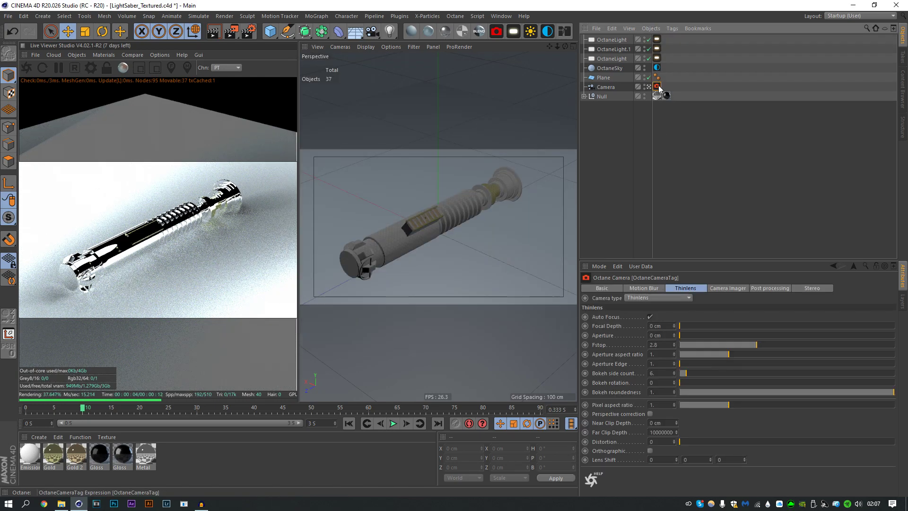
left_click(695, 114)
left_click(606, 87)
left_click(699, 289)
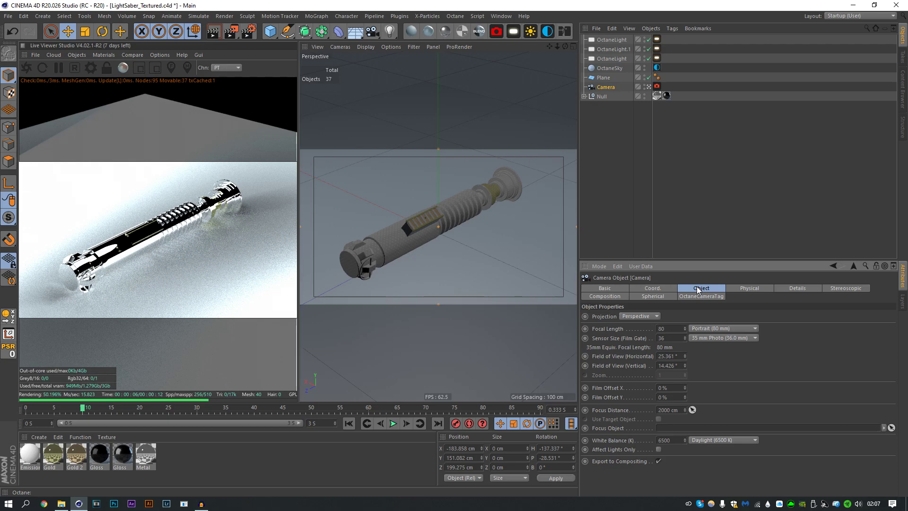
left_click(716, 329)
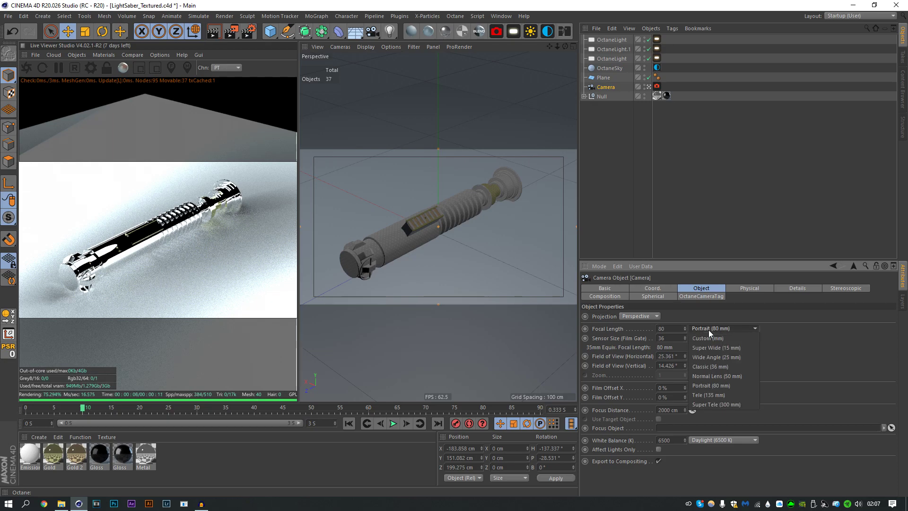
left_click_drag(679, 327, 608, 336)
type("100")
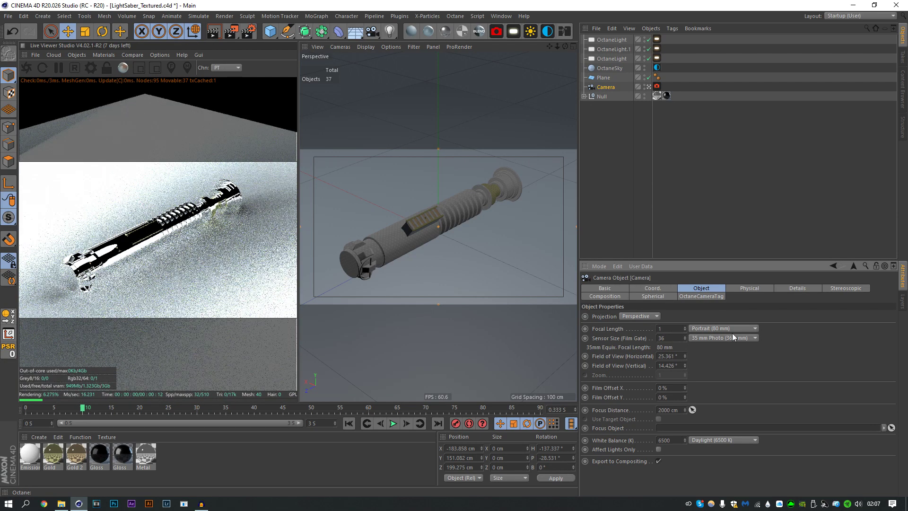
key("Return")
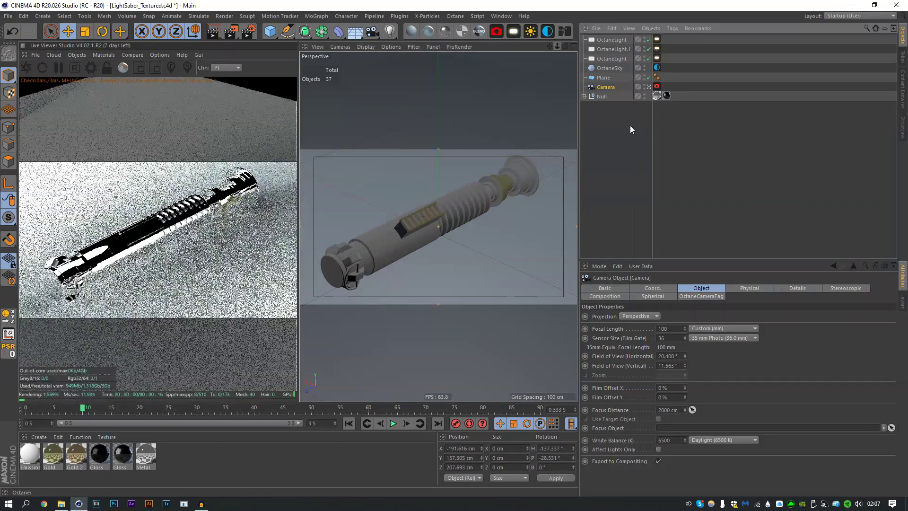
- Enable post processing on the scene camera's Octane tag and raise its bloom power
left_click(629, 126)
left_click(602, 78)
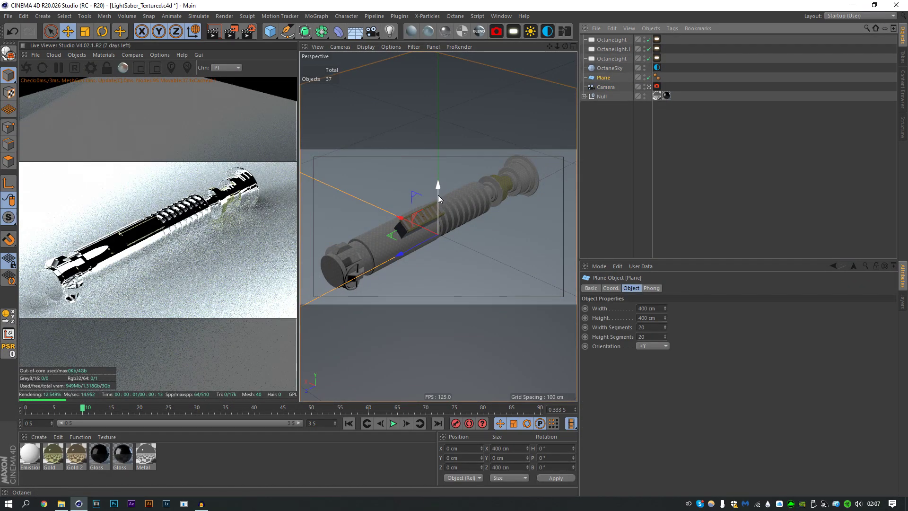
left_click(644, 120)
left_click(657, 86)
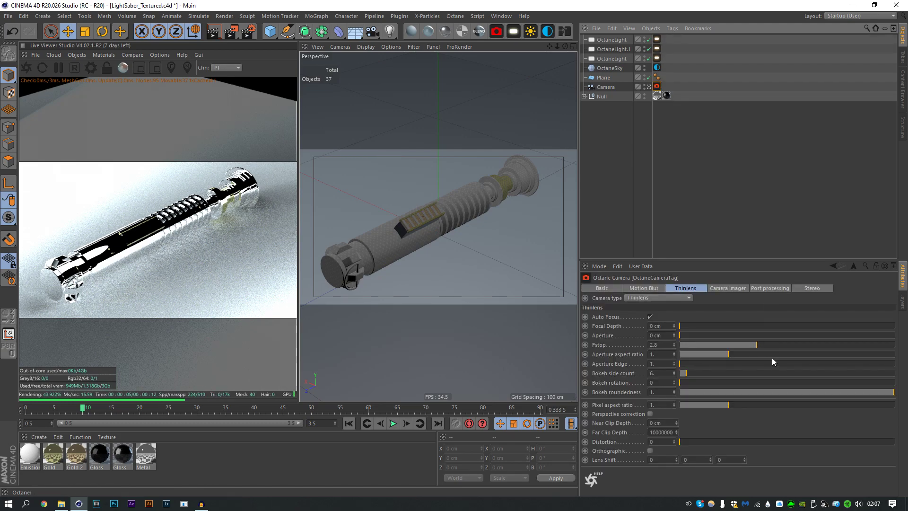
left_click(769, 287)
left_click(639, 317)
left_click_drag(783, 326, 812, 328)
left_click(769, 189)
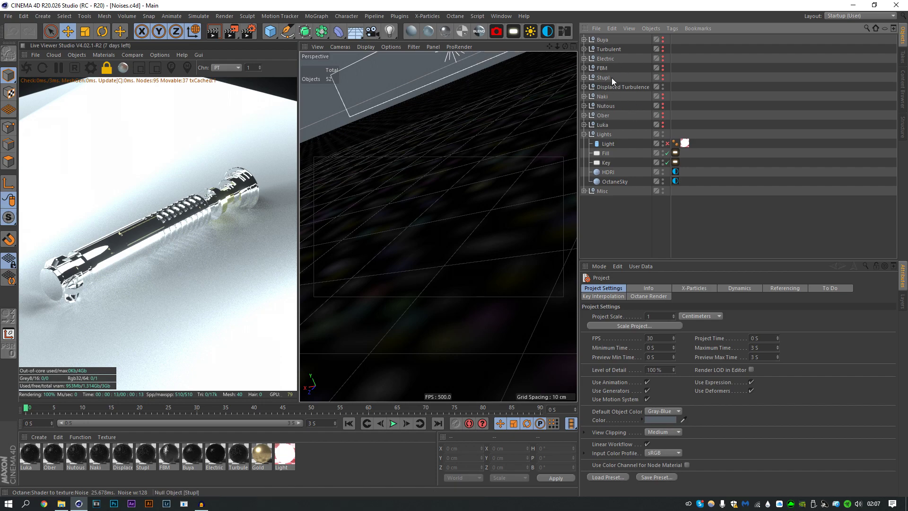
- Copy the Nutous null from Noises.c4d and paste it into LightSaber_Textured.c4d
left_click(606, 106)
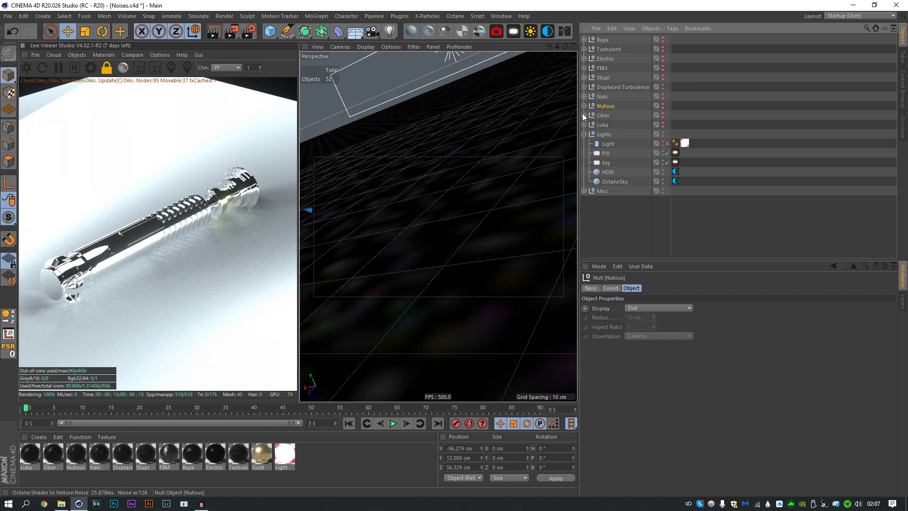
left_click(501, 15)
left_click(530, 268)
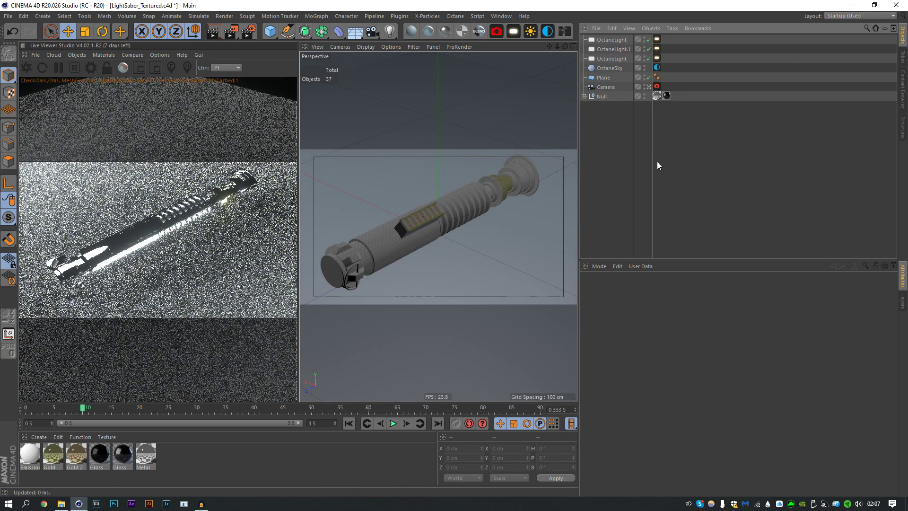
left_click(495, 291)
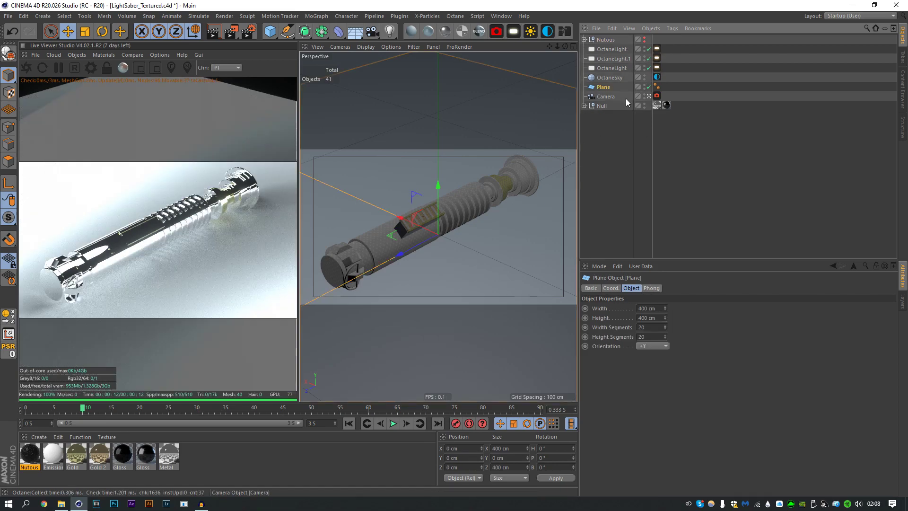
- Disable the old Plane and make the pasted Nutous group visible as the new ground
left_click(597, 144)
left_click(649, 87)
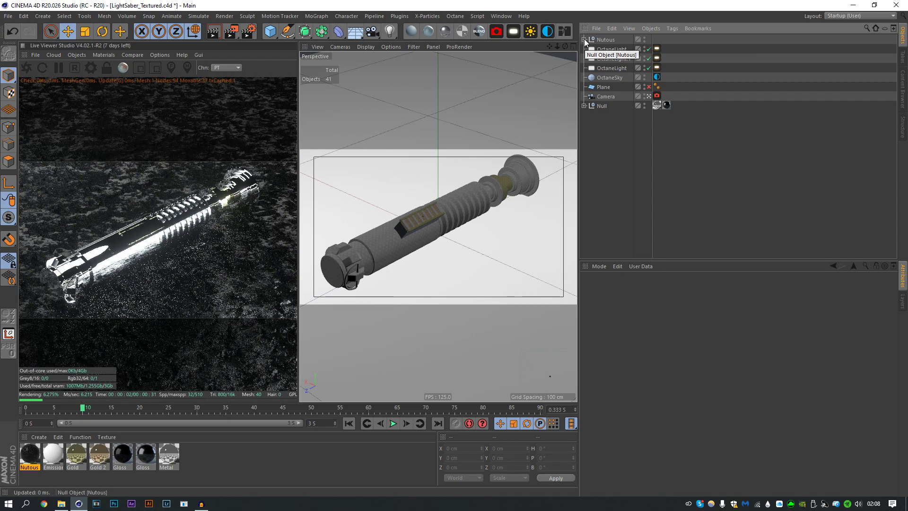
left_click(584, 38)
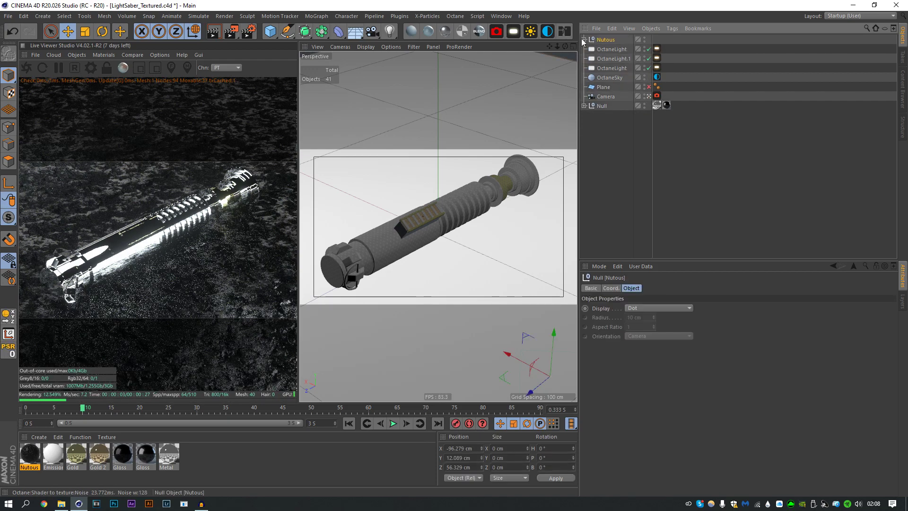
left_click(584, 39)
left_click(584, 39)
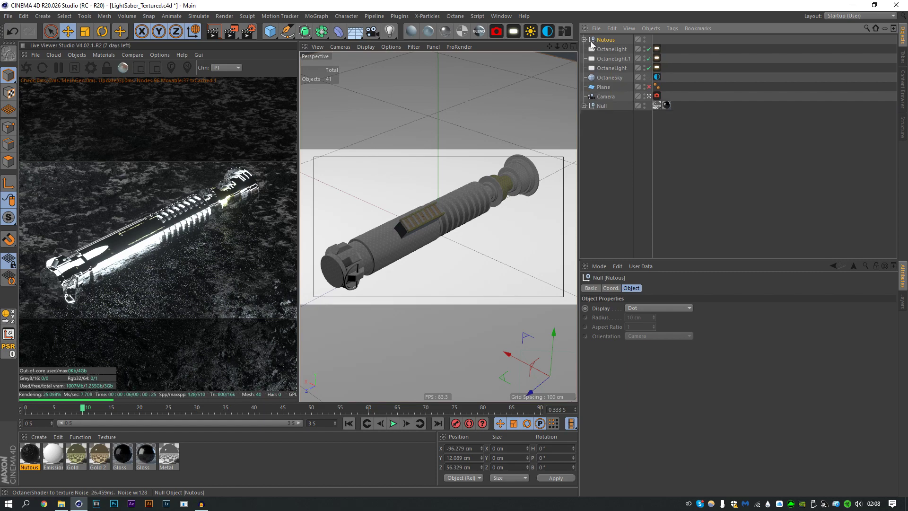
left_click(590, 77)
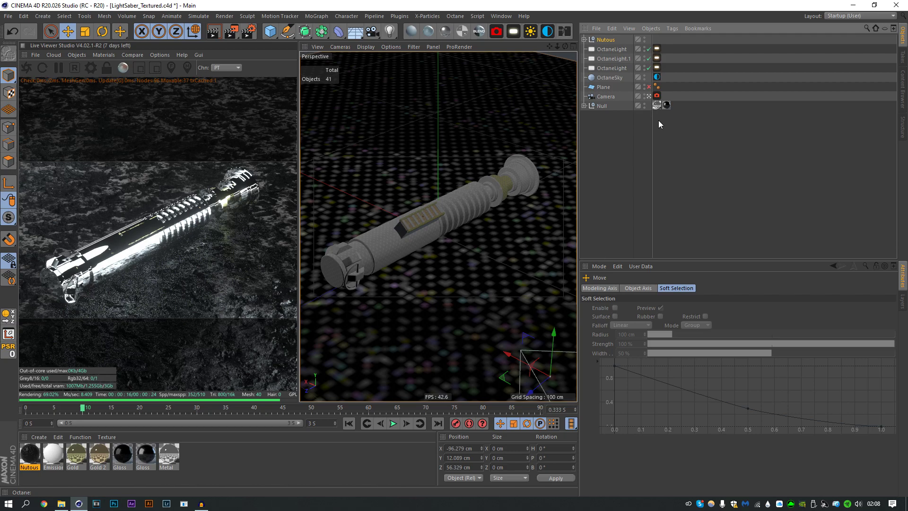
- Raise the lightsaber null to about Y 18.5 cm above the textured ground and reframe the camera around it
left_click(601, 105)
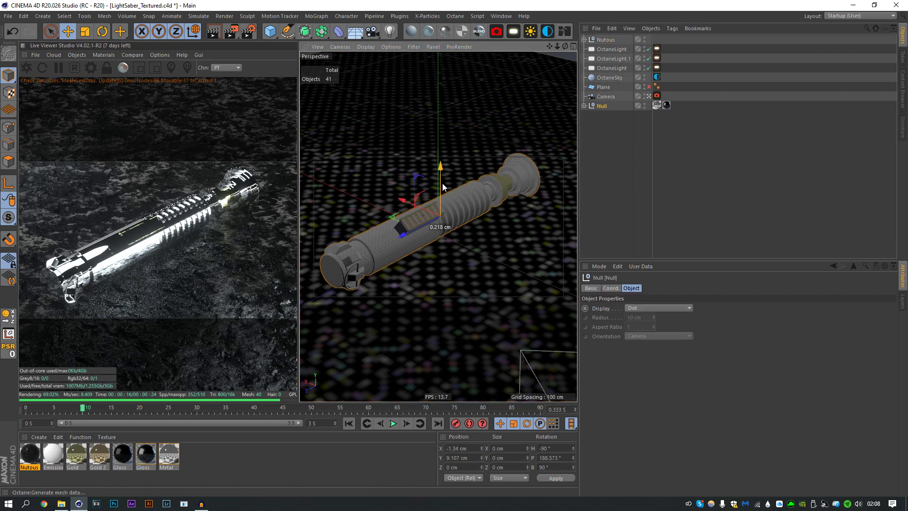
mouse_move(444, 186)
left_mouse_down()
mouse_move(447, 164)
mouse_move(434, 181)
mouse_move(450, 212)
mouse_move(450, 165)
mouse_move(451, 177)
left_mouse_up()
key("r")
left_click(606, 96)
scroll(448, 189, "up", 2)
left_click(618, 124)
- Rotate the plane inside the Nutous group to about H -3.1°, P -9.4°, B -12.3°
left_click(605, 40)
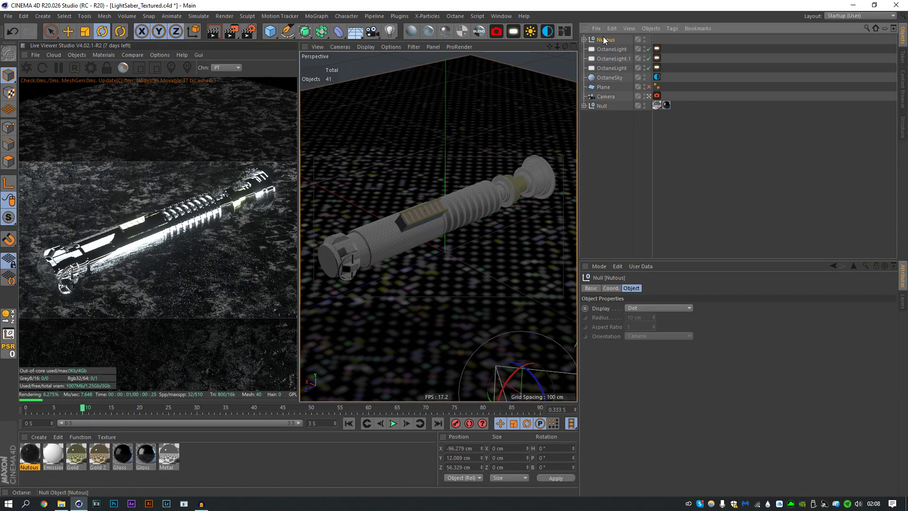
left_click(584, 39)
left_click(584, 39)
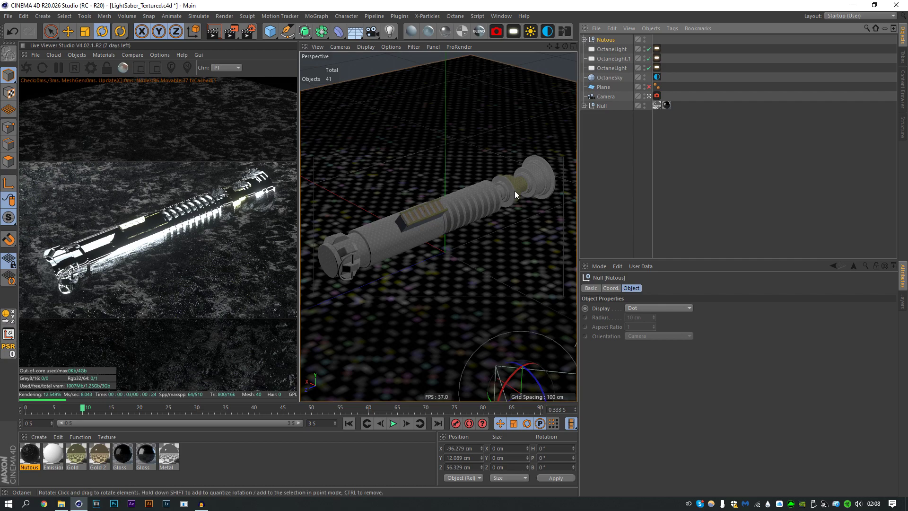
left_click(584, 39)
left_click(613, 67)
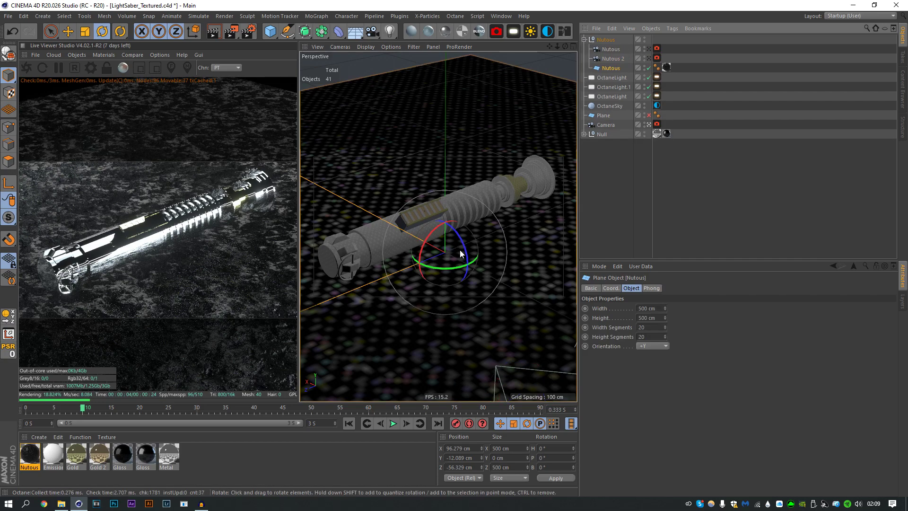
mouse_move(452, 251)
left_mouse_down()
mouse_move(447, 272)
mouse_move(449, 264)
left_mouse_up()
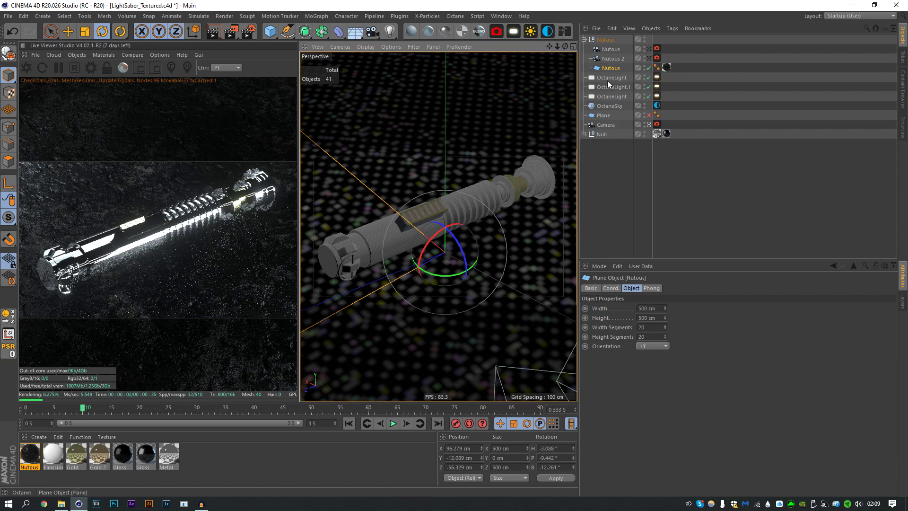
- Rotate the lightsaber null to about H -91.7°, P 191.6°, B 102.3°, and reframe the camera on it
left_click(601, 134)
left_click_drag(418, 211, 413, 218)
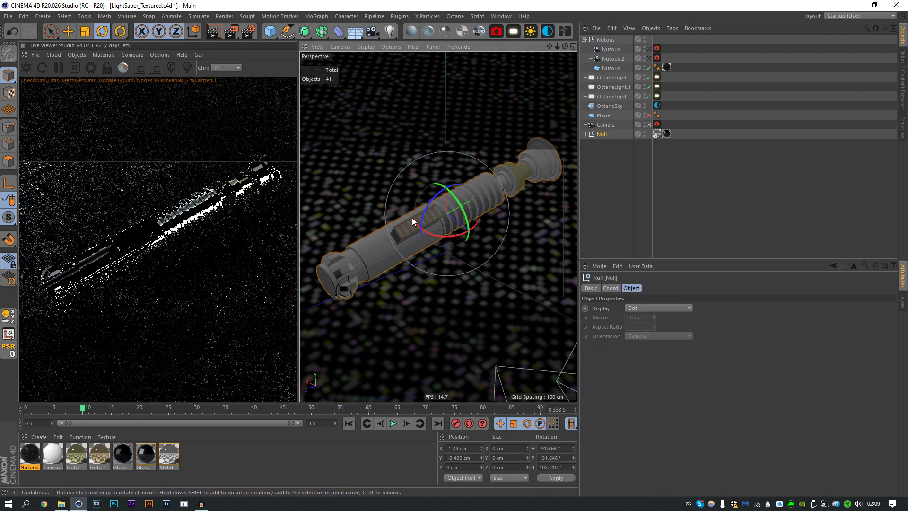
left_click(610, 175)
left_click(605, 125)
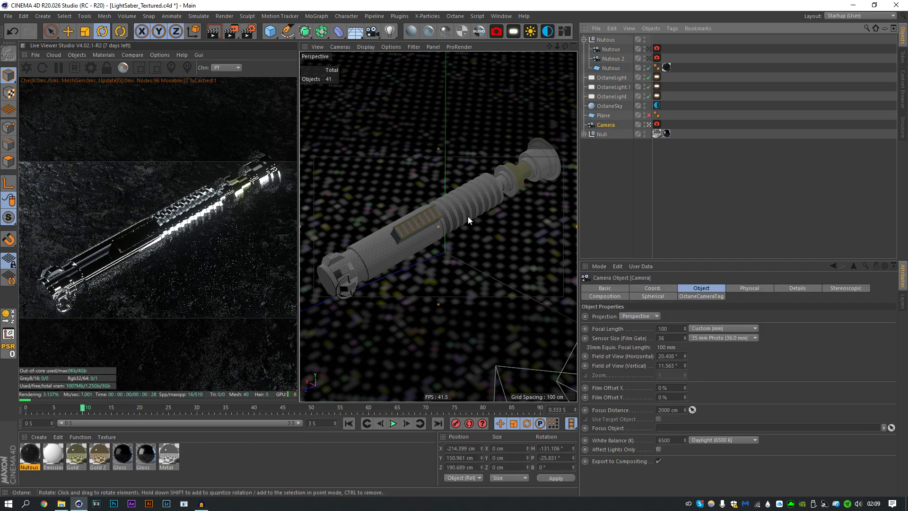
left_click_drag(467, 216, 487, 178)
- Raise the Nutous ground plane to about Y -3.7 cm, closer beneath the lightsaber
left_click(610, 68)
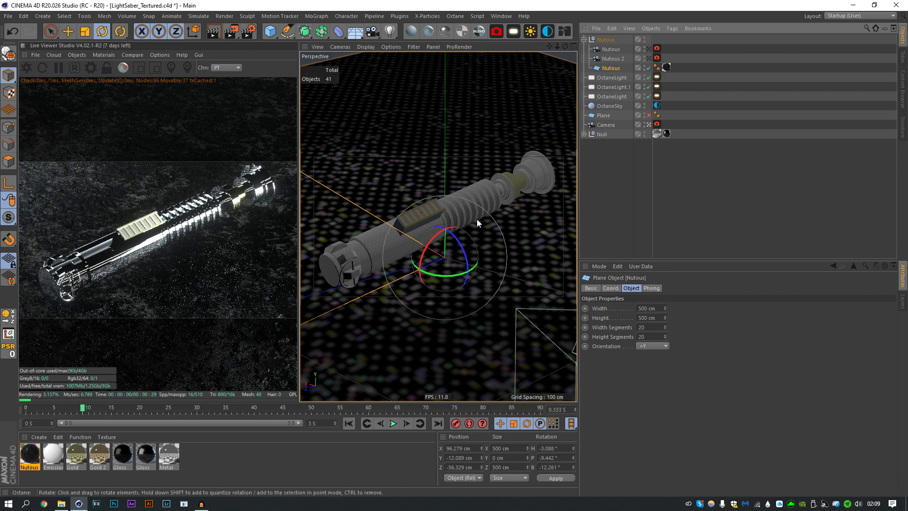
key("e")
left_click_drag(444, 229, 452, 207)
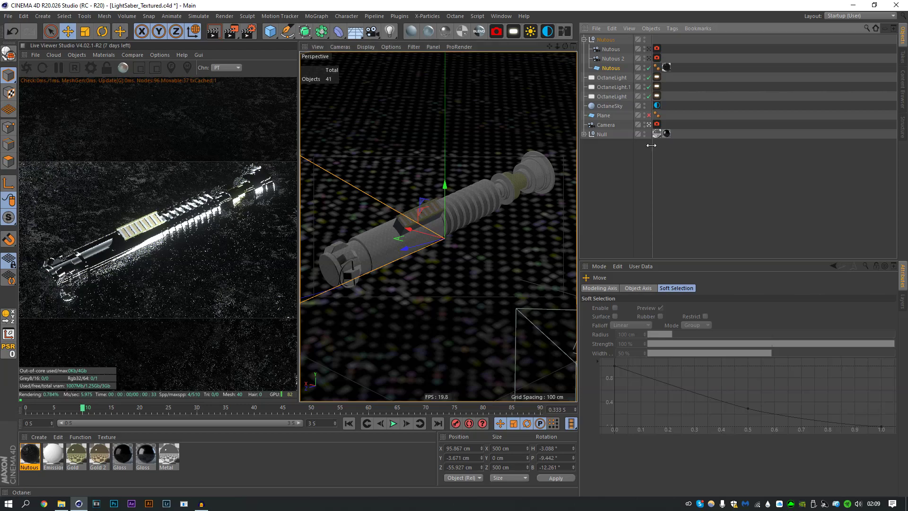
- Toggle the overhead OctaneLight off and on, and lower the OctaneSky environment power to about 0.039
left_click(649, 78)
left_click(649, 77)
left_click(657, 106)
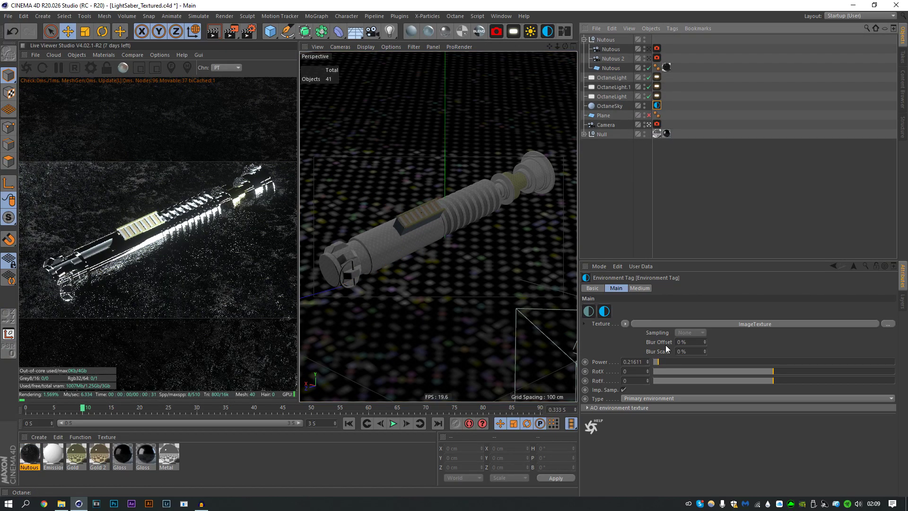
left_click_drag(659, 361, 654, 364)
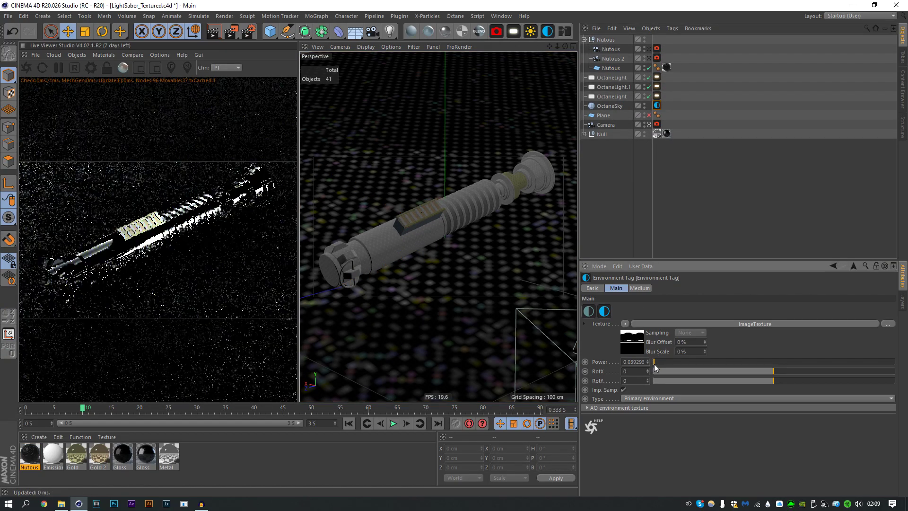
- Look through the Nutous 2 camera and set the overhead OctaneLight's sampling rate to 100
left_click(636, 182)
left_click(648, 58)
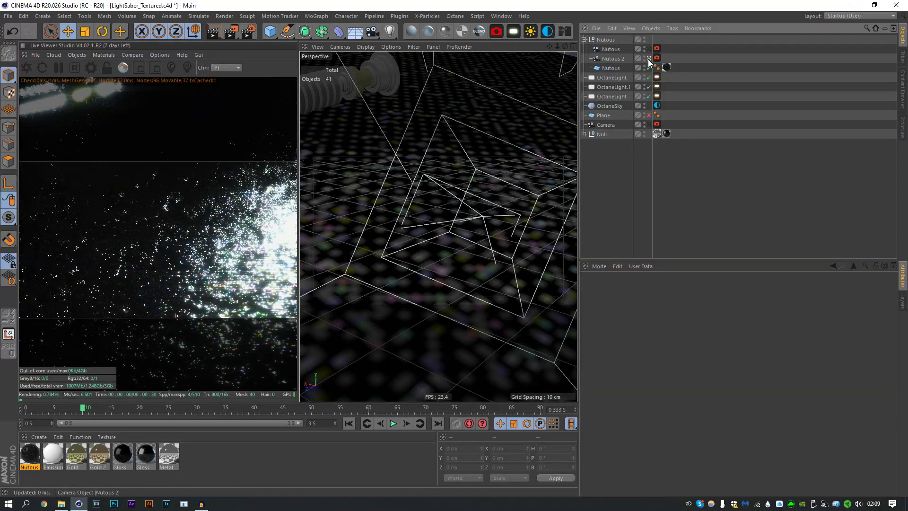
left_click(656, 96)
left_click(652, 409)
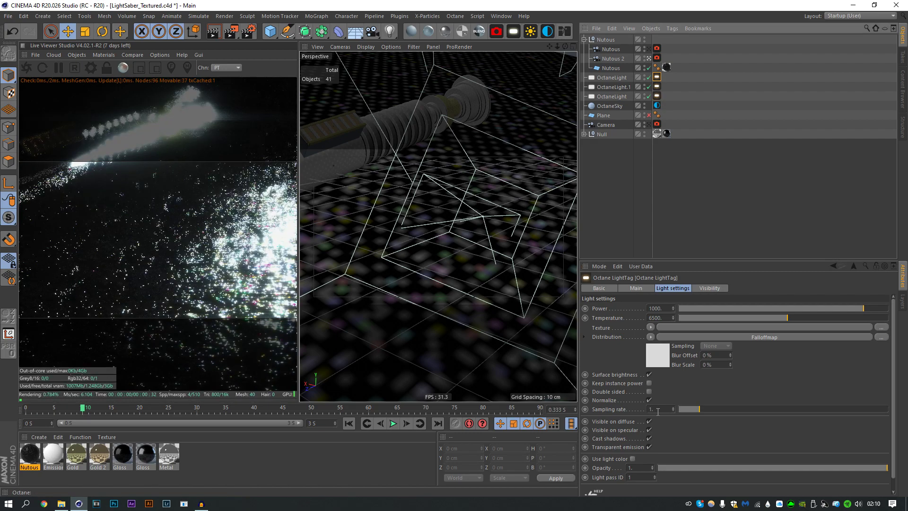
left_click_drag(657, 410, 638, 411)
type("100")
key("Return")
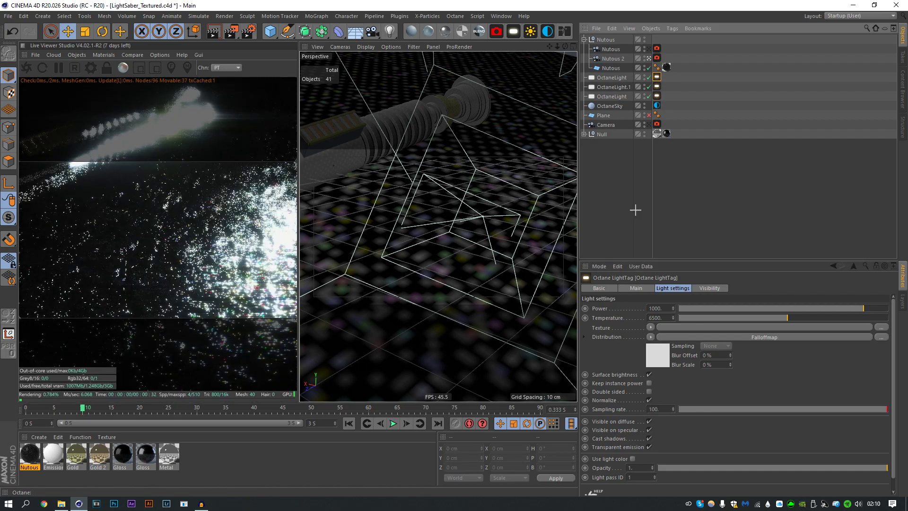
left_click(635, 209)
- Reframe the Nutous 2 camera onto the lightsaber at about X -35.1, Y 34.6, Z 67.9 cm
left_click(608, 56)
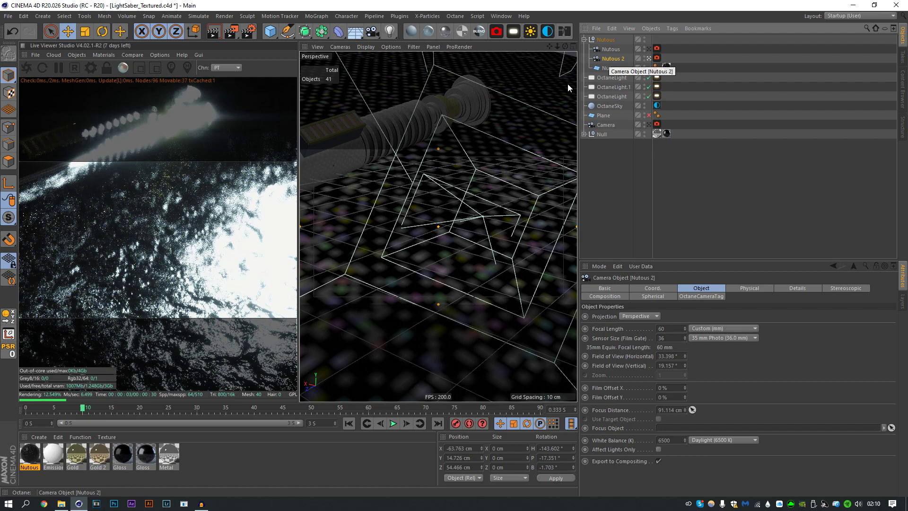
middle_click_drag(383, 136, 465, 184, "alt")
left_click_drag(465, 184, 477, 203)
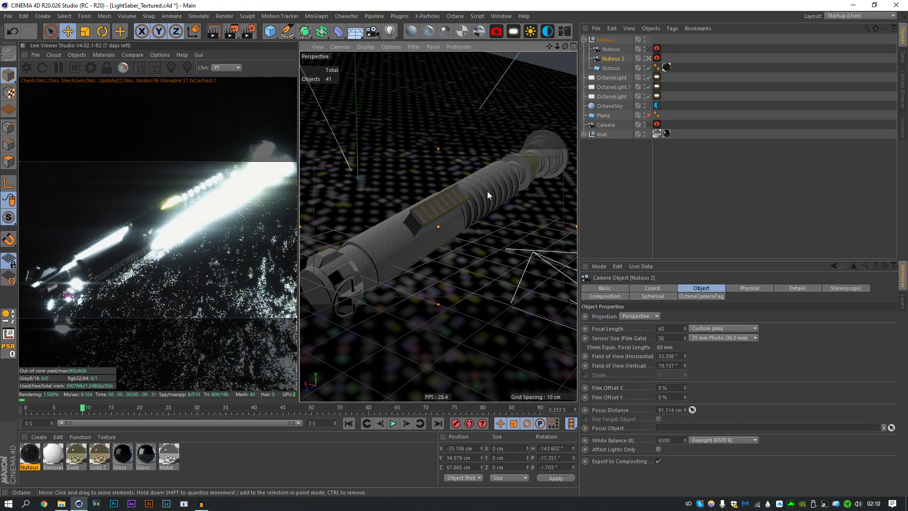
- Lower the Nutous 2 camera's bloom power to about 22.45 and pick the render focus on the lightsaber
left_click(657, 57)
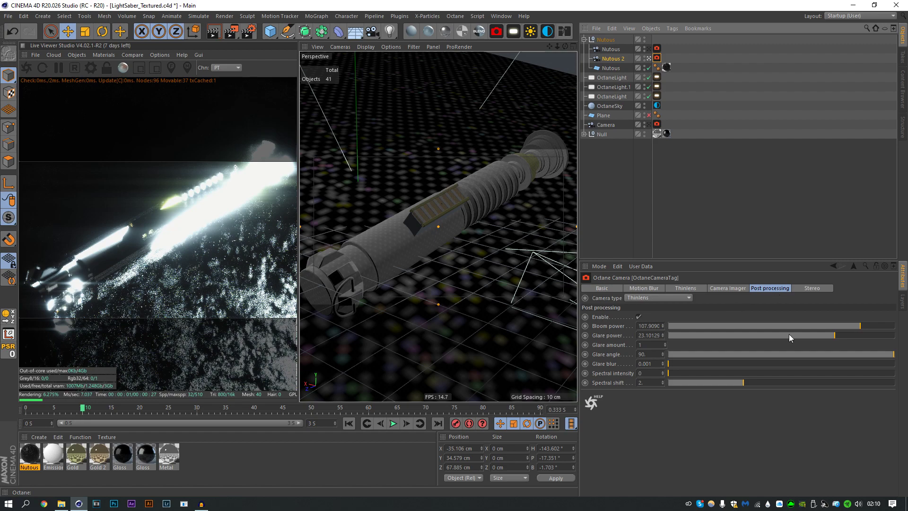
left_click(832, 326)
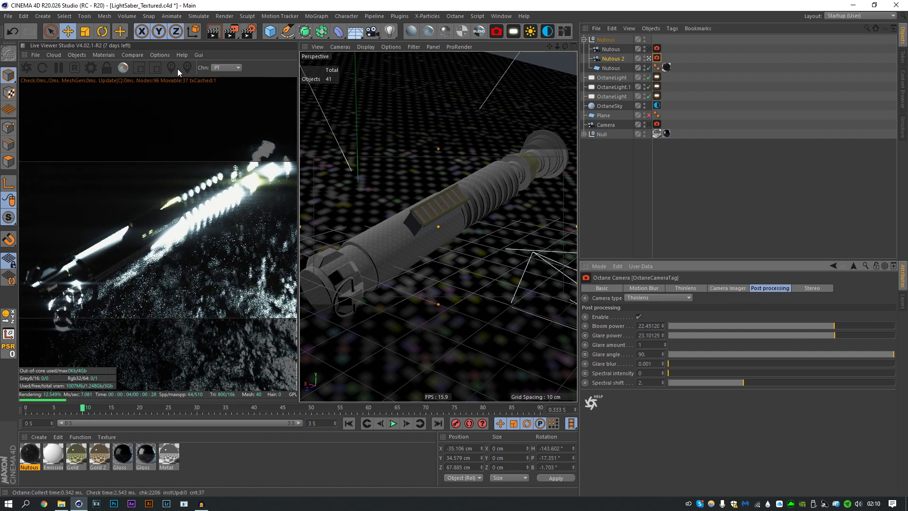
left_click(171, 68)
left_click(187, 203)
left_click(171, 68)
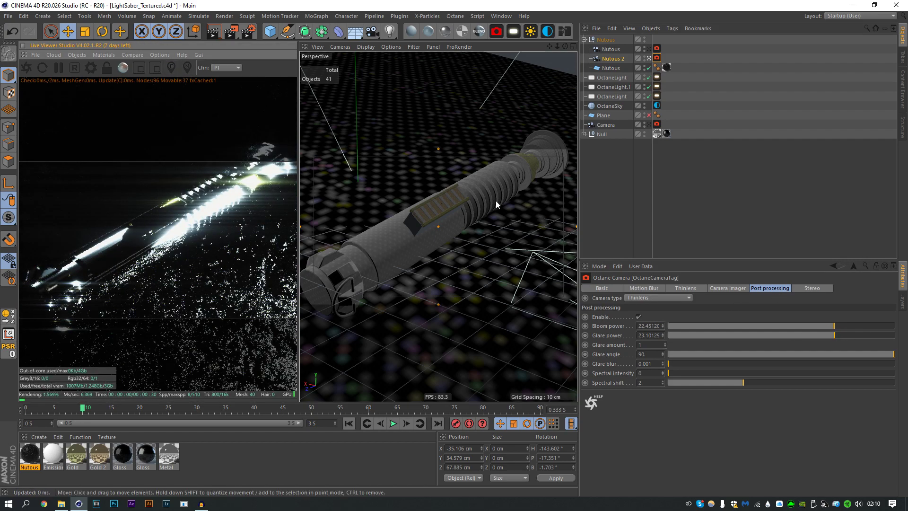
- Move and orbit the Nutous 2 camera to about X -53.8, Y 40.1, Z 51.8 cm with heading about -138.3°
middle_click_drag(495, 200, 417, 224, "alt")
left_click_drag(417, 225, 453, 225, "alt")
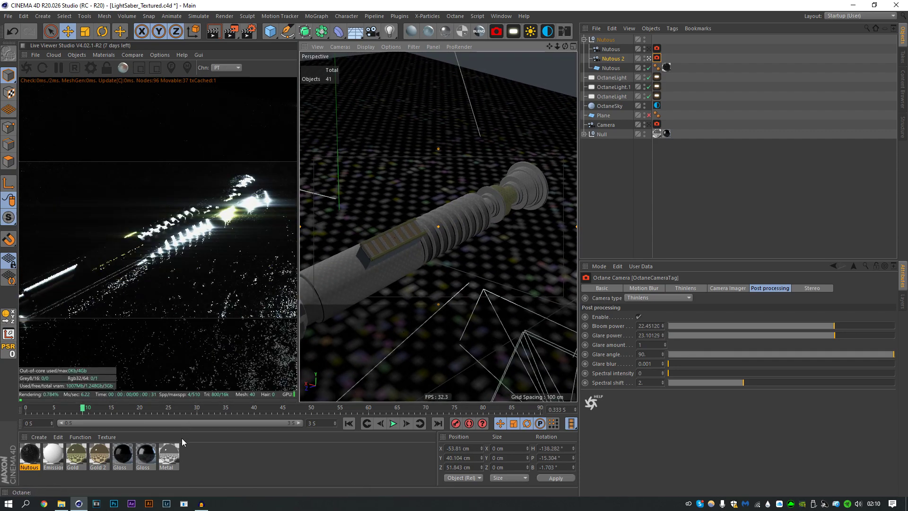
- Open the Metal material in the Octane Node Editor, raise its roughness float slightly, and close the editor
double_click(169, 454)
left_click_drag(419, 182, 532, 103)
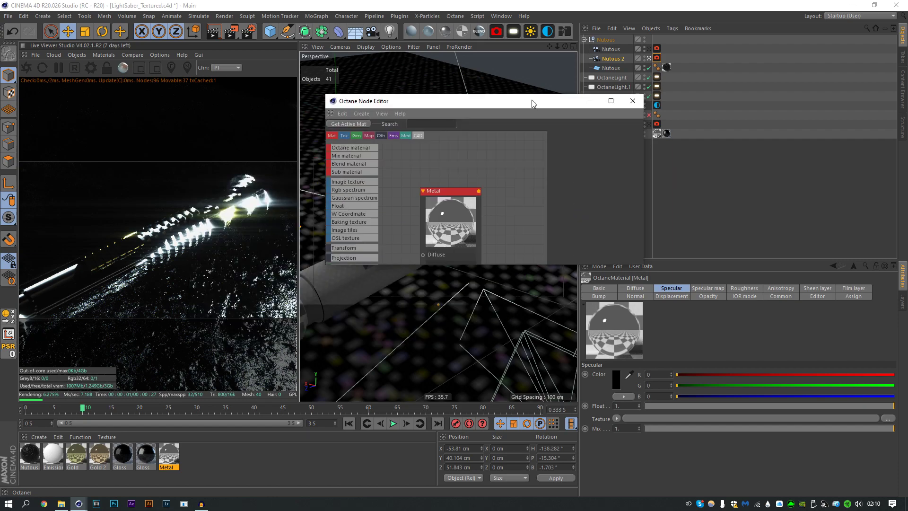
left_click_drag(531, 265, 525, 355)
left_click(463, 237)
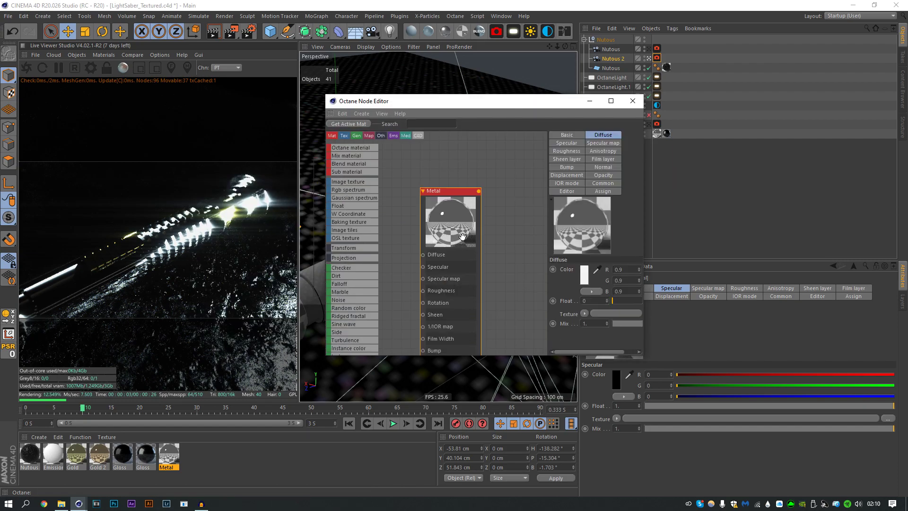
left_click(572, 154)
left_click_drag(548, 175, 494, 172)
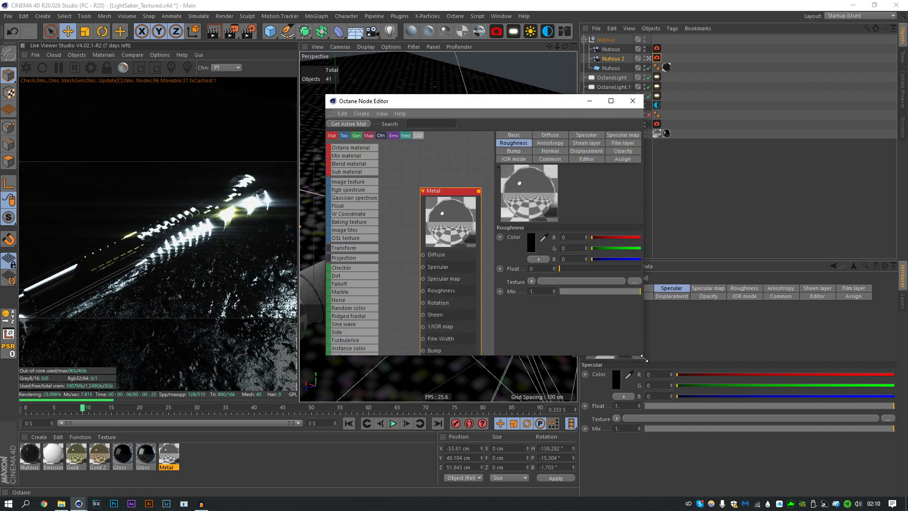
left_click_drag(646, 358, 706, 431)
mouse_move(612, 267)
left_mouse_down()
mouse_move(626, 268)
mouse_move(606, 268)
left_mouse_up()
left_click(656, 59)
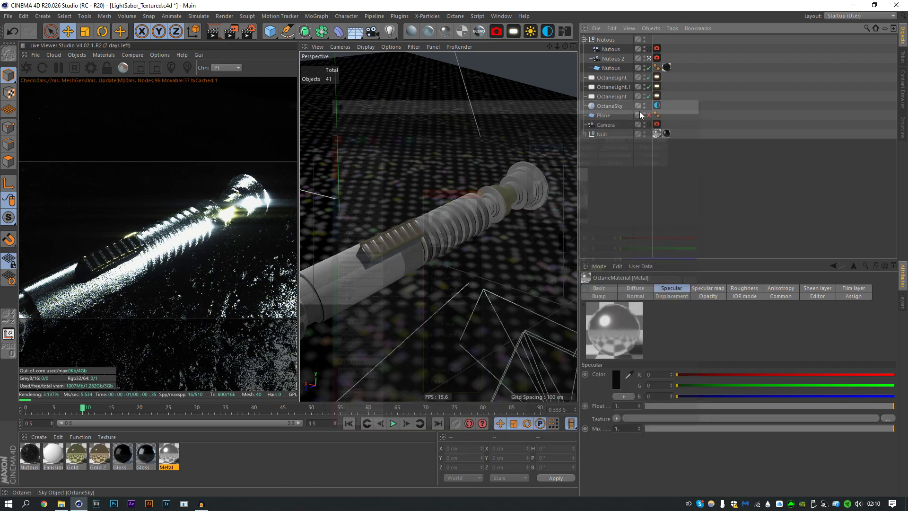
- Look through Camera, leave it for an overview of the whole scene, and select the OctaneLight.1 area light
left_click(649, 125)
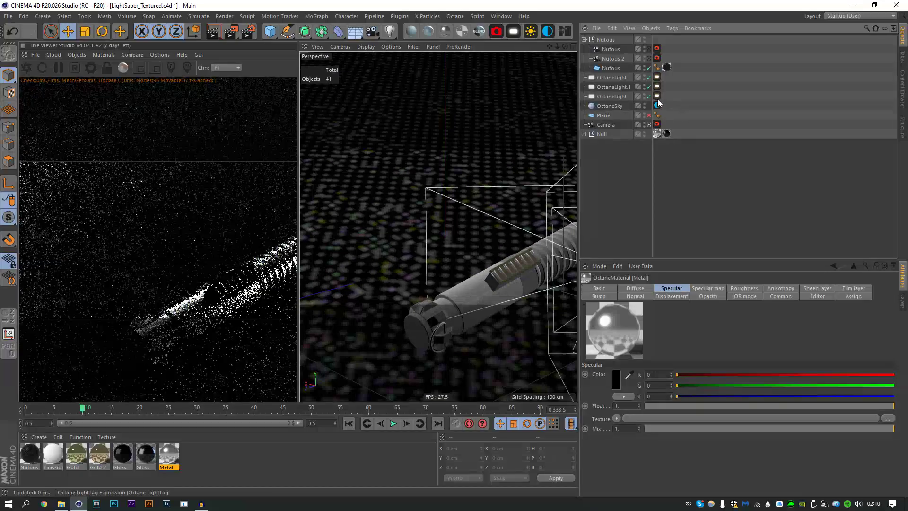
left_click(650, 125)
left_click_drag(414, 259, 387, 290, "alt")
scroll(409, 223, "up", 5)
left_click_drag(439, 214, 375, 219, "alt")
left_click(446, 242)
key("r")
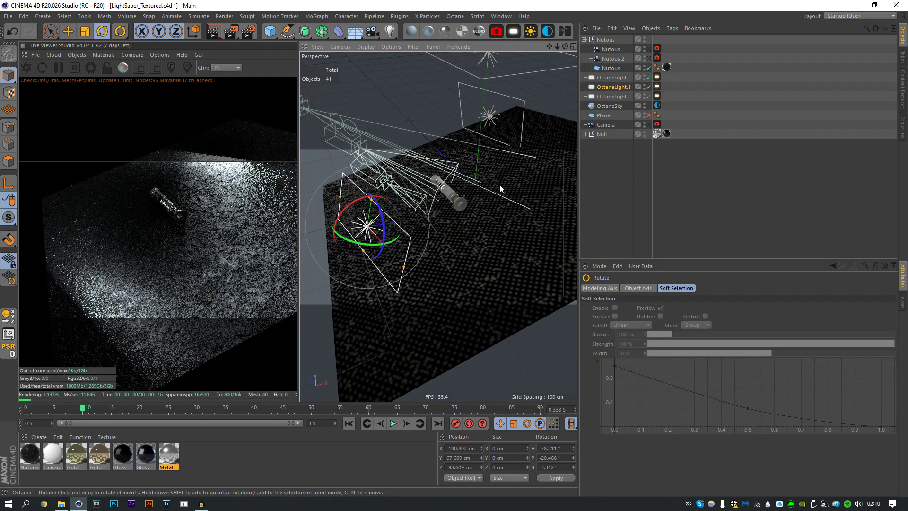
- Rotate the OctaneLight behind the lightsaber to about heading -240° and pitch -15°
left_click(615, 106)
key("e")
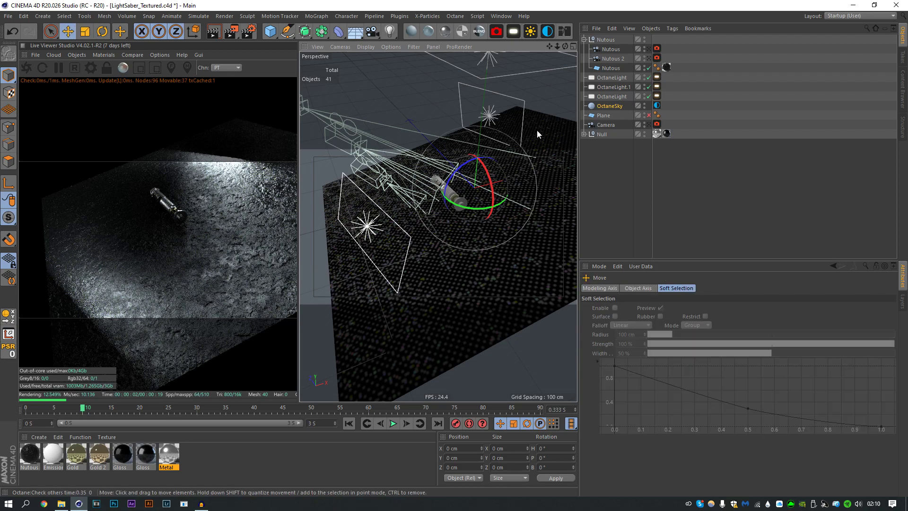
left_click(492, 142)
key("r")
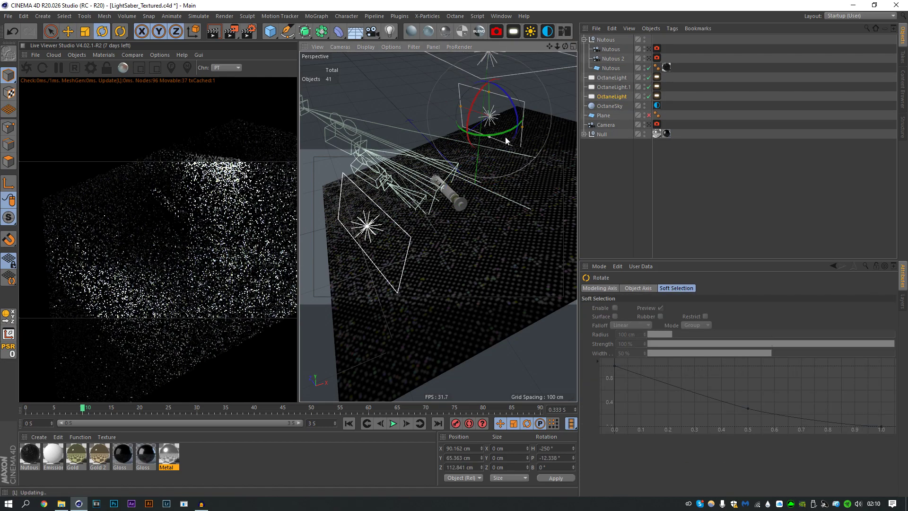
left_click_drag(508, 132, 461, 93)
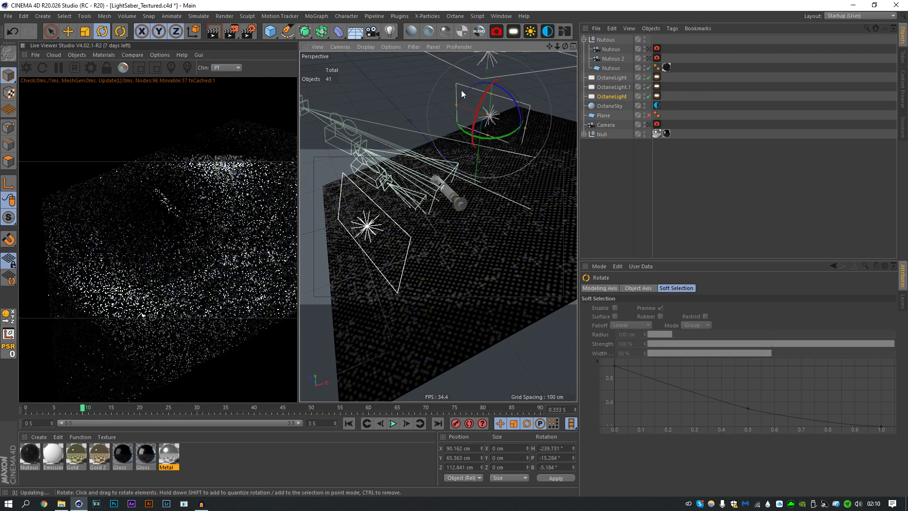
left_click(707, 118)
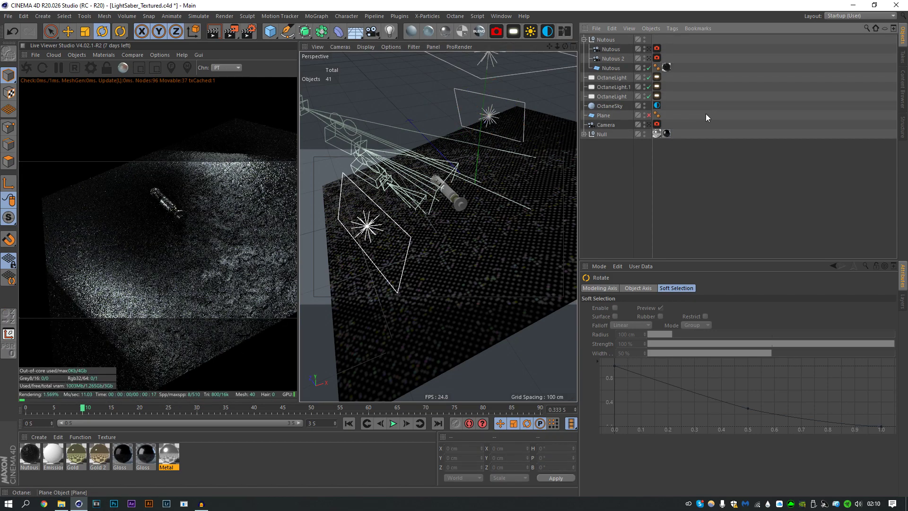
- Check the shot through Camera, return to the Nutous 2 camera, and orbit it slightly around the lightsaber
left_click(649, 124)
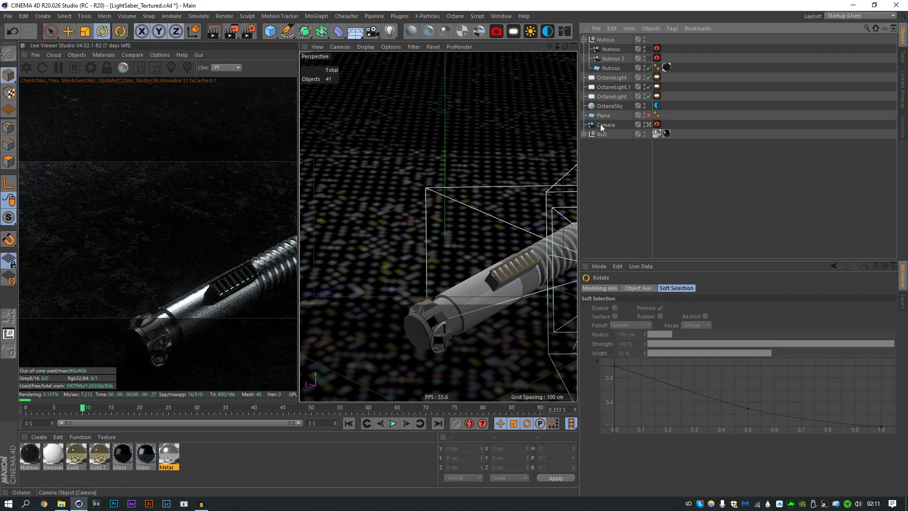
left_click(604, 124)
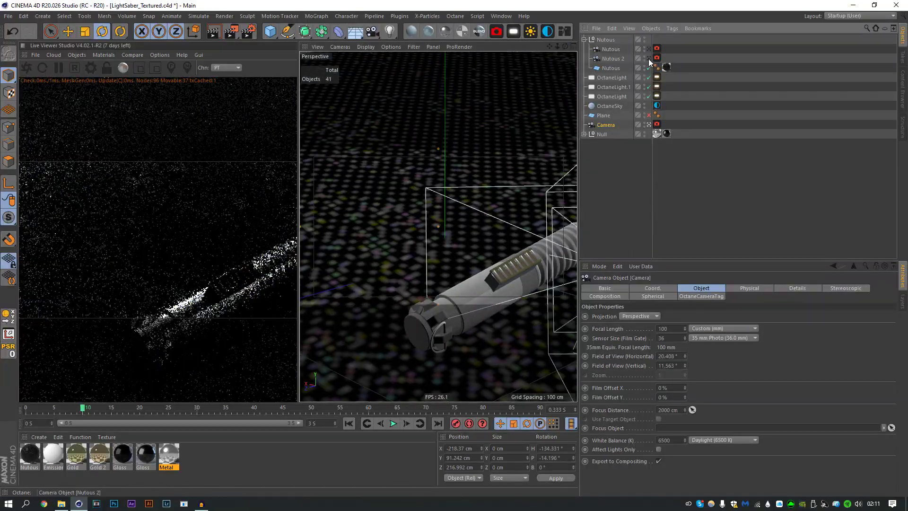
left_click(649, 59)
left_click_drag(477, 222, 470, 218, "alt")
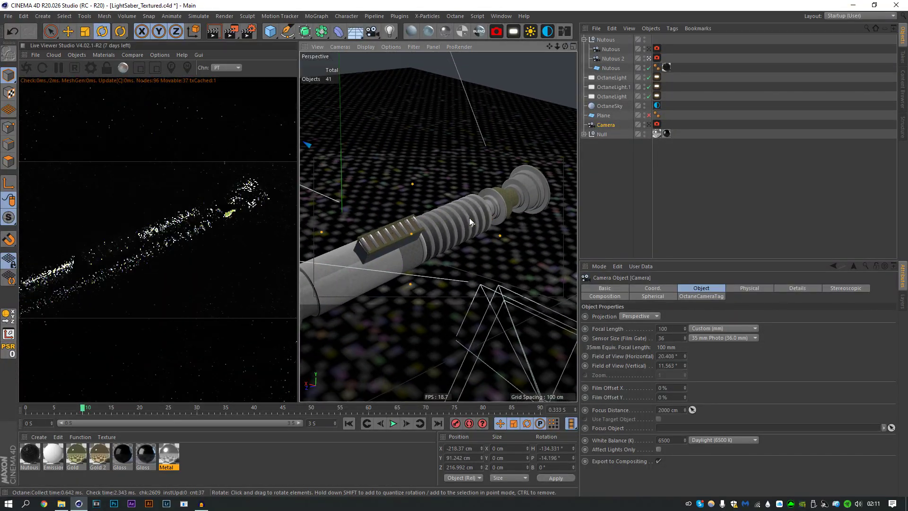
- Set the Nutous 2 camera's imager exposure to about 0.65 and gamma to about 1.48, and review its LUT and post-processing settings
left_click(657, 58)
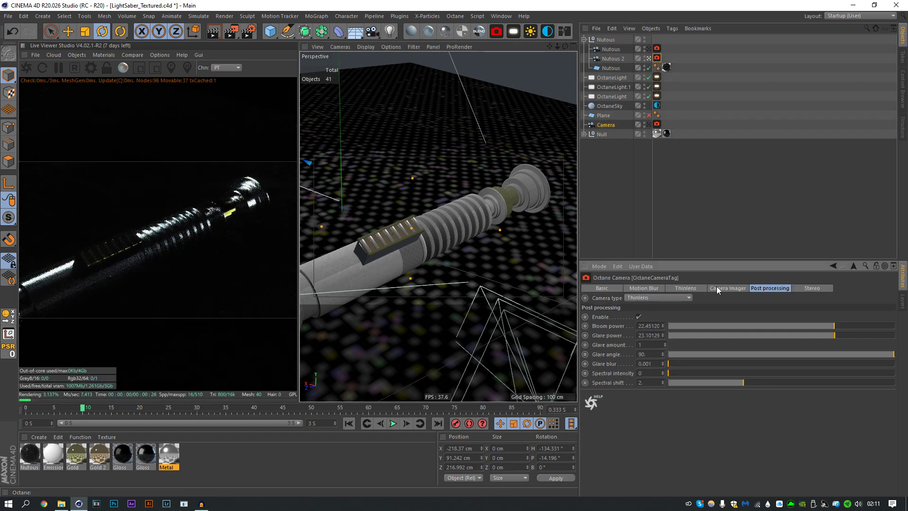
left_click(717, 288)
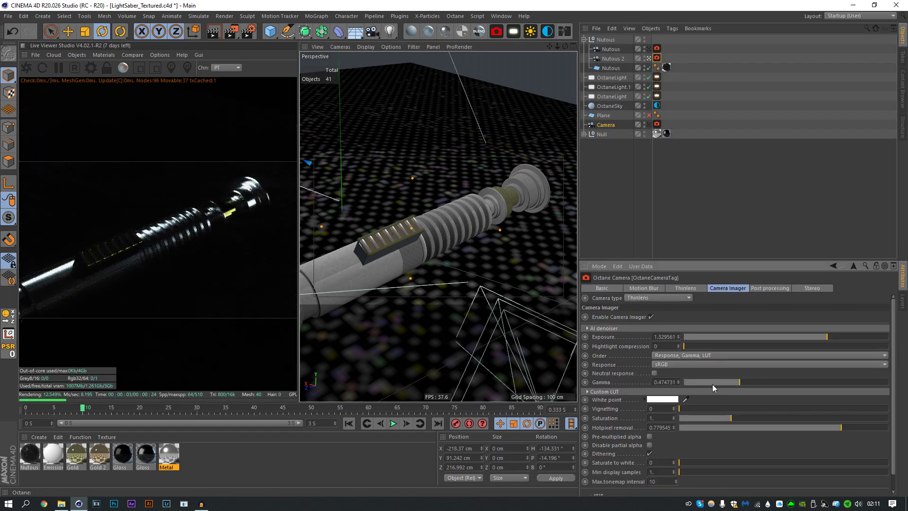
mouse_move(753, 382)
left_mouse_down()
mouse_move(779, 384)
mouse_move(771, 382)
left_mouse_up()
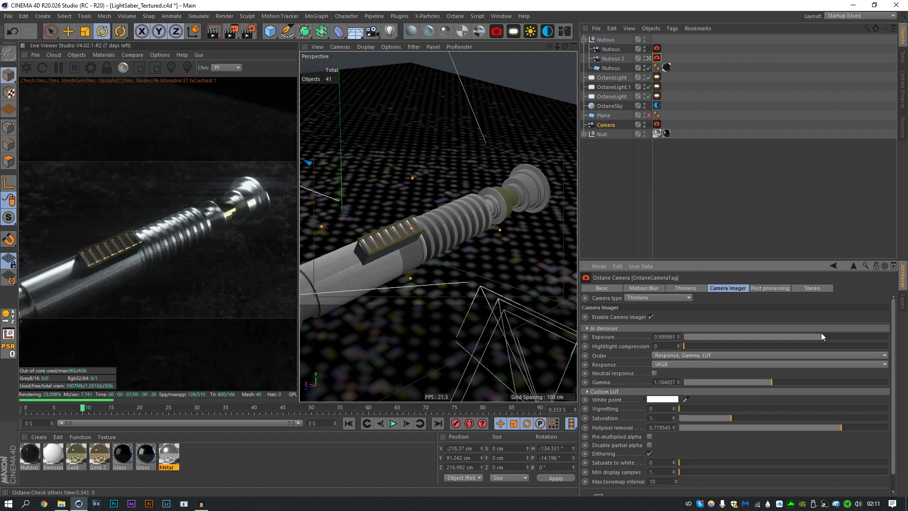
left_click_drag(821, 333, 813, 334)
left_click(779, 383)
left_click(687, 393)
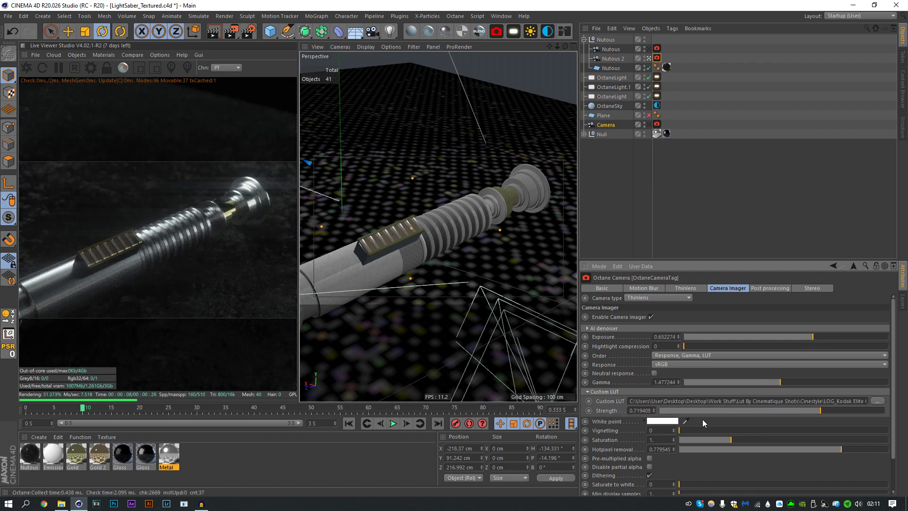
left_click(786, 288)
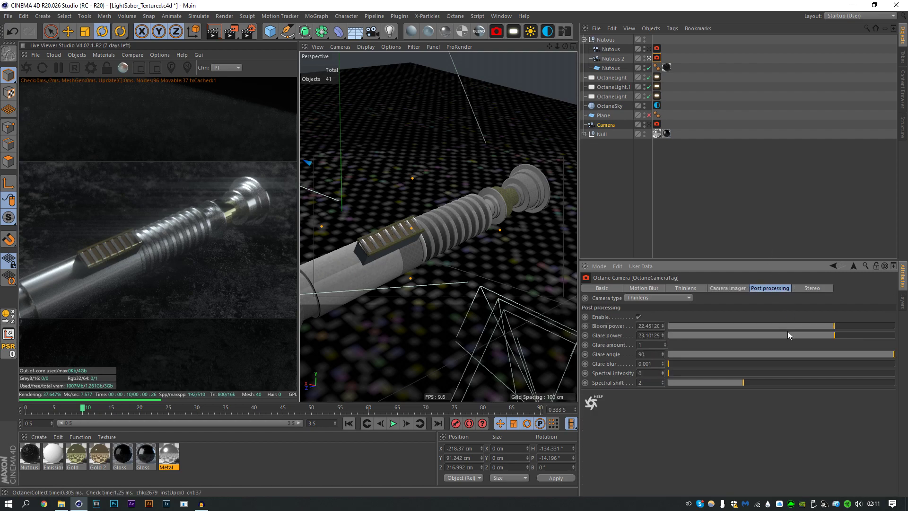
- Rotate the Nutous ground plane to about heading -4.8°, pitch -12.2° and bank -15.0°
left_click(708, 194)
left_click(599, 117)
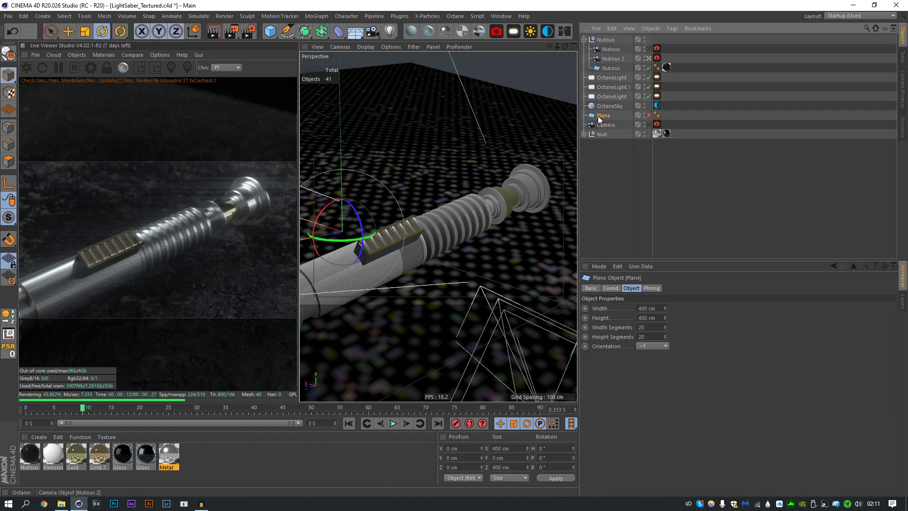
left_click(607, 59)
left_click(608, 68)
key("e")
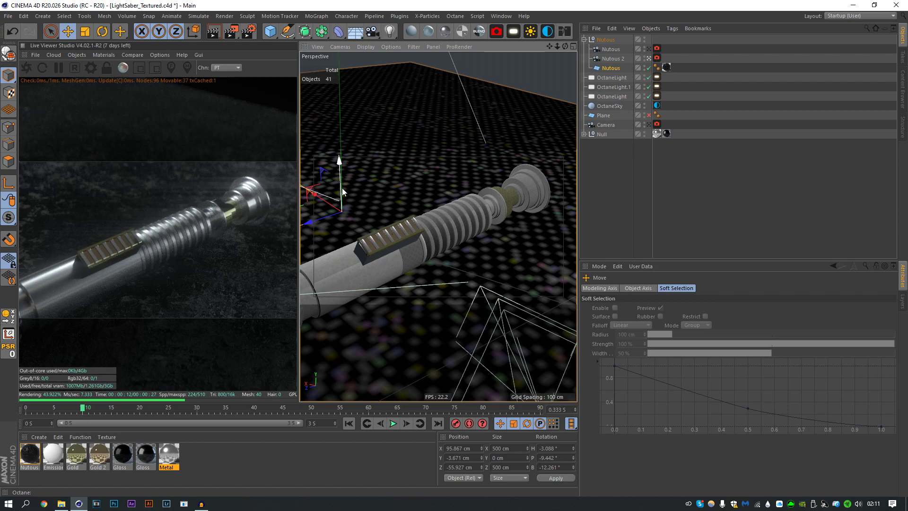
key("r")
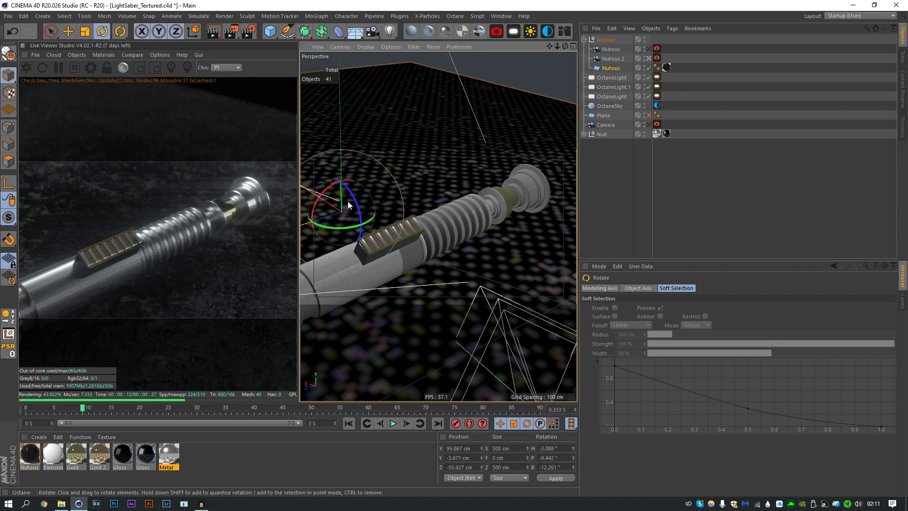
left_click_drag(348, 204, 348, 206)
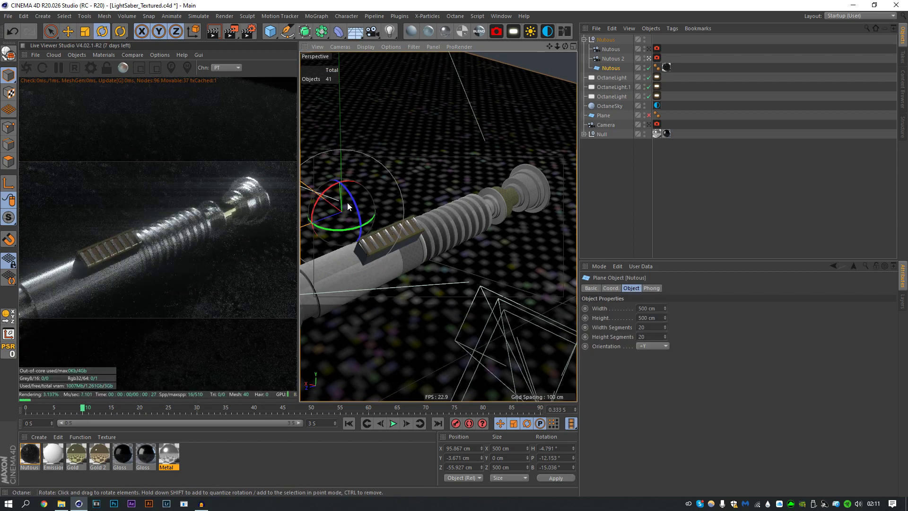
left_click(633, 197)
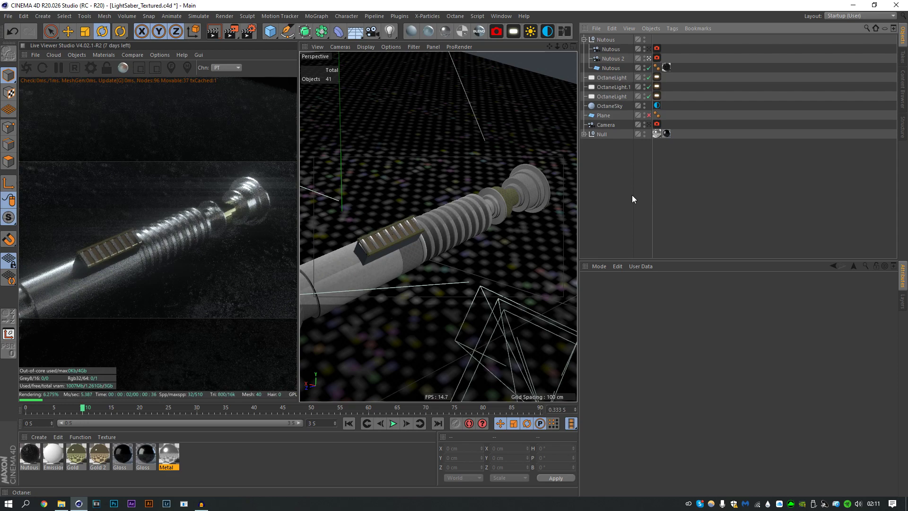
- Select the Null holding the lightsaber and reposition it slightly relative to the ground plane
left_click(605, 133)
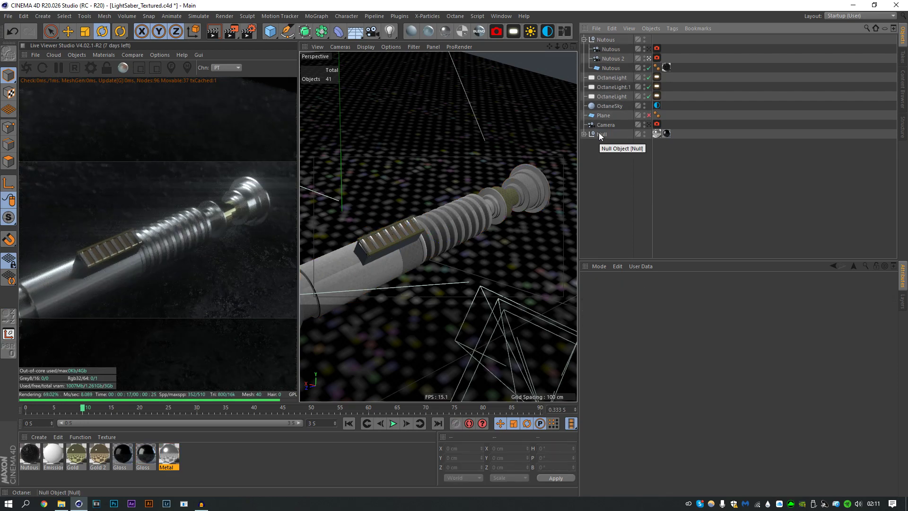
left_click(601, 135)
key("e")
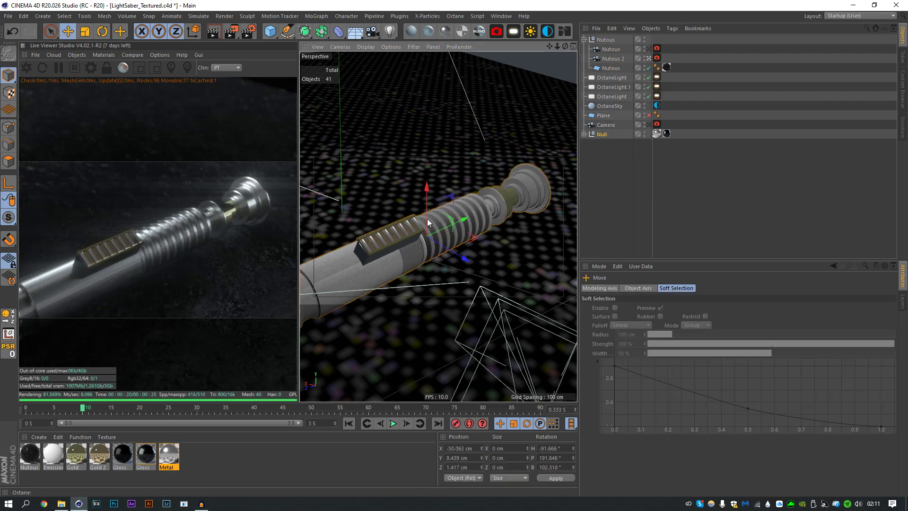
left_click_drag(427, 214, 446, 206)
left_click(592, 202)
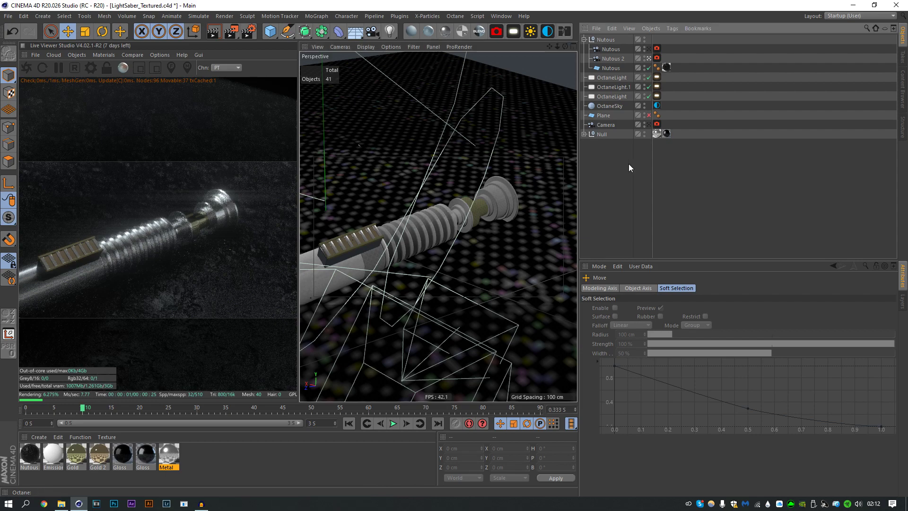
- Expand the lightsaber's Null, make the Blade group visible, and collapse that group
left_click(584, 134)
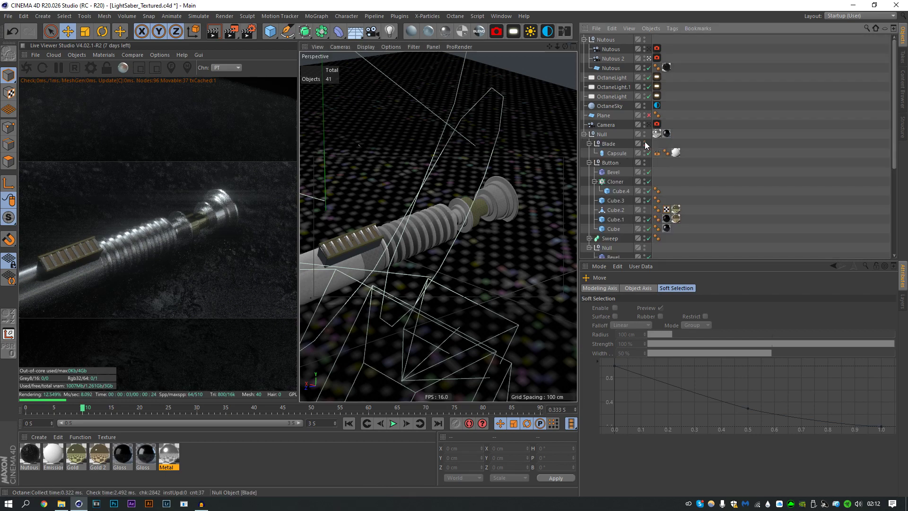
left_click(594, 145)
left_click(588, 143)
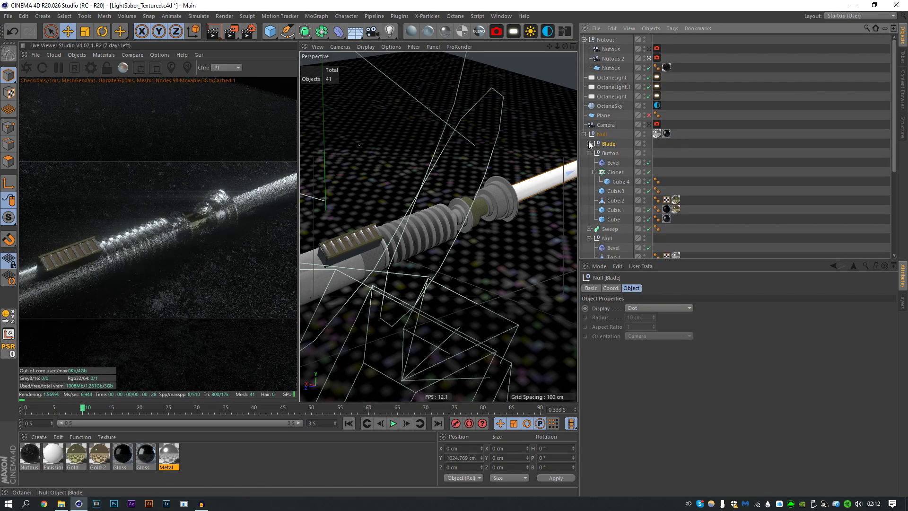
- Connect a Blackbody emission node to the Emission input of the Emission material and open the node's settings
left_click(53, 454)
left_click(569, 35)
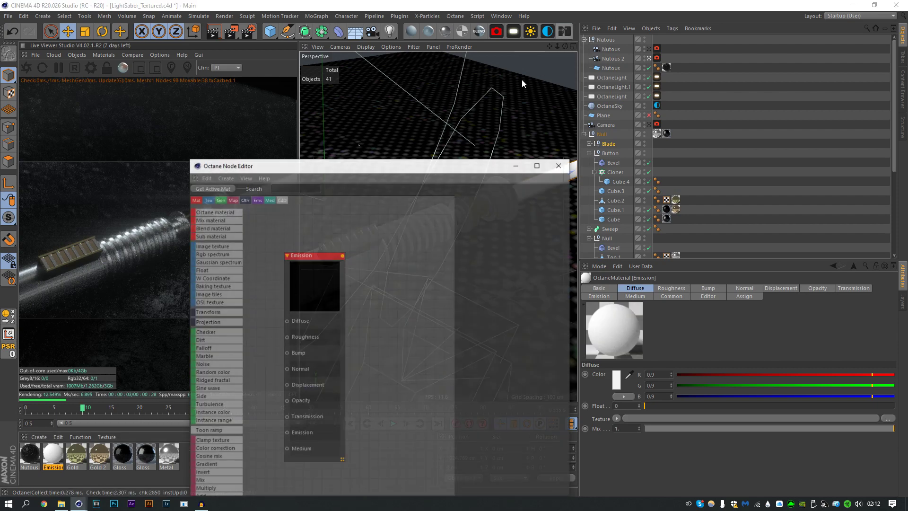
left_click_drag(382, 169, 593, 81)
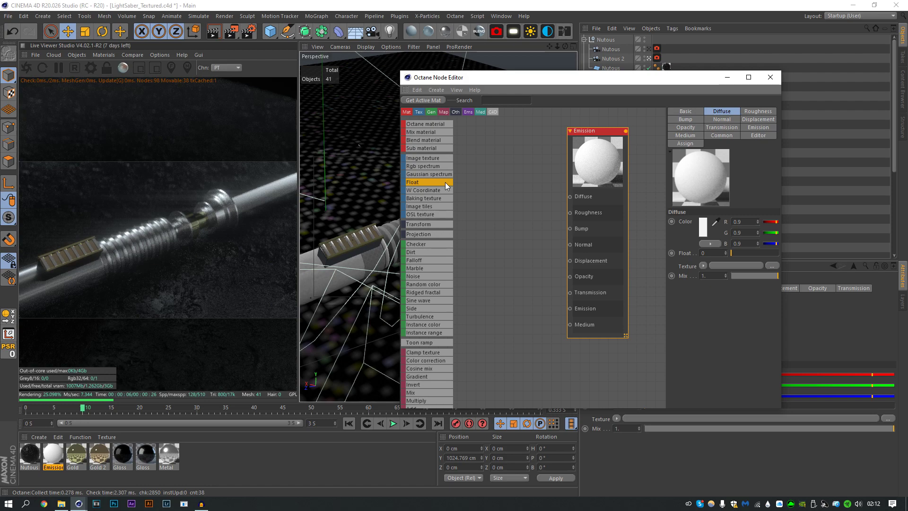
middle_click_drag(459, 246, 465, 237)
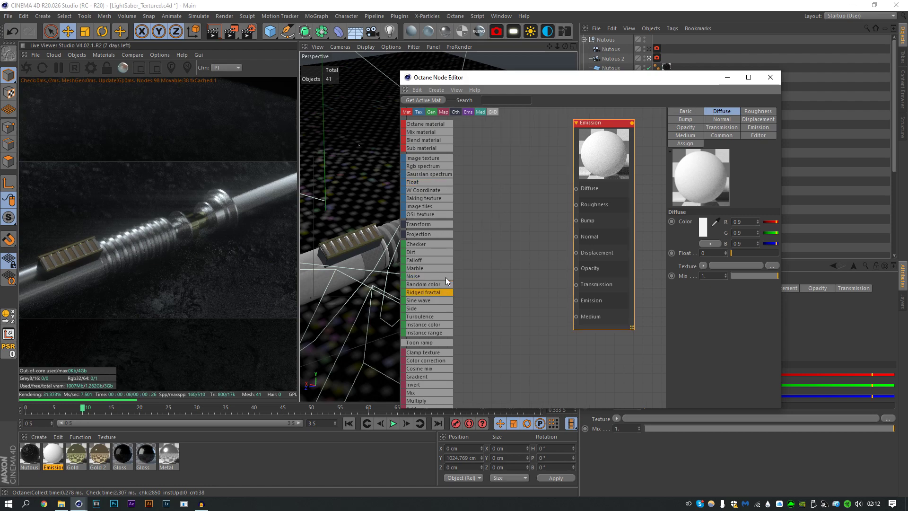
scroll(435, 352, "down", 3)
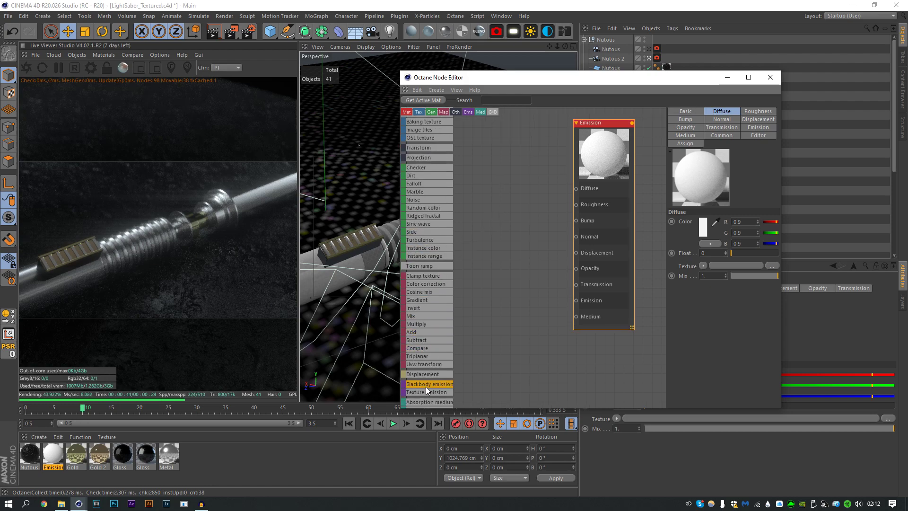
scroll(426, 387, "down", 1)
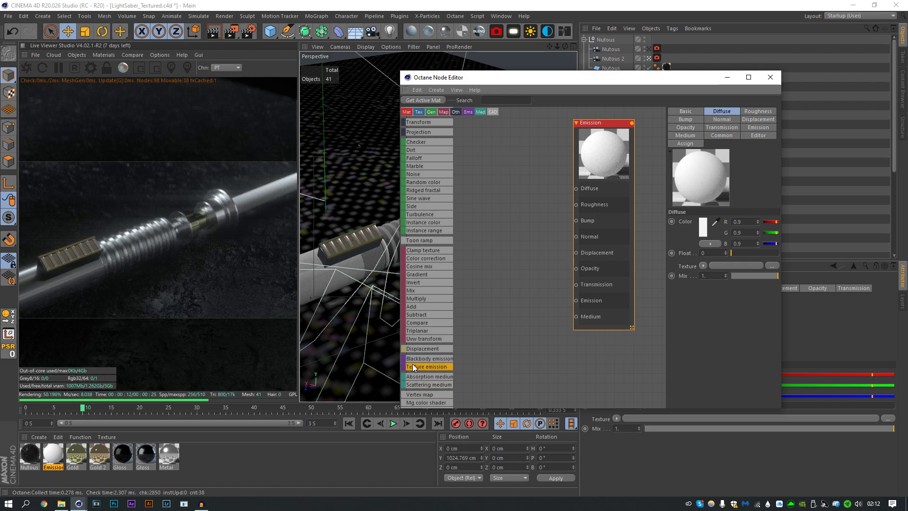
left_click_drag(423, 358, 576, 305)
left_click(512, 331)
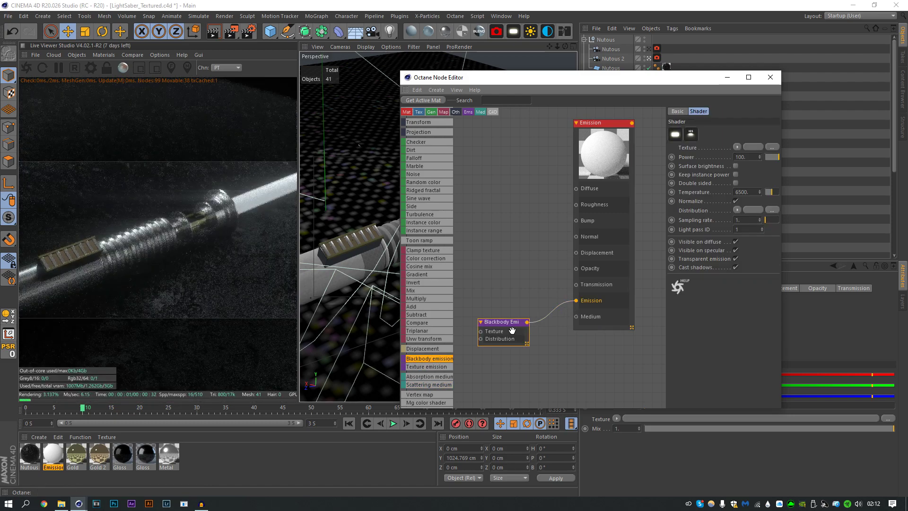
left_click_drag(781, 169, 837, 170)
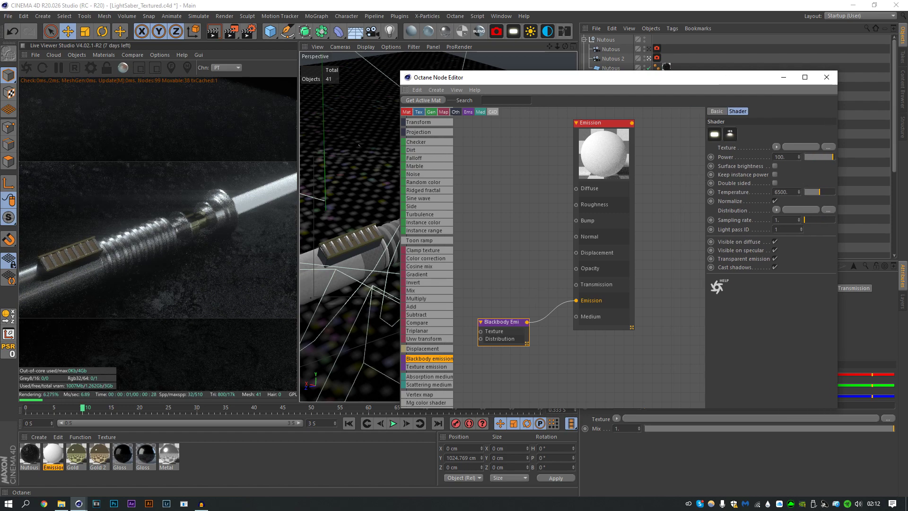
- Widen the node editor's settings area and enable Surface brightness on the Blackbody emission node
left_click_drag(705, 174, 676, 174)
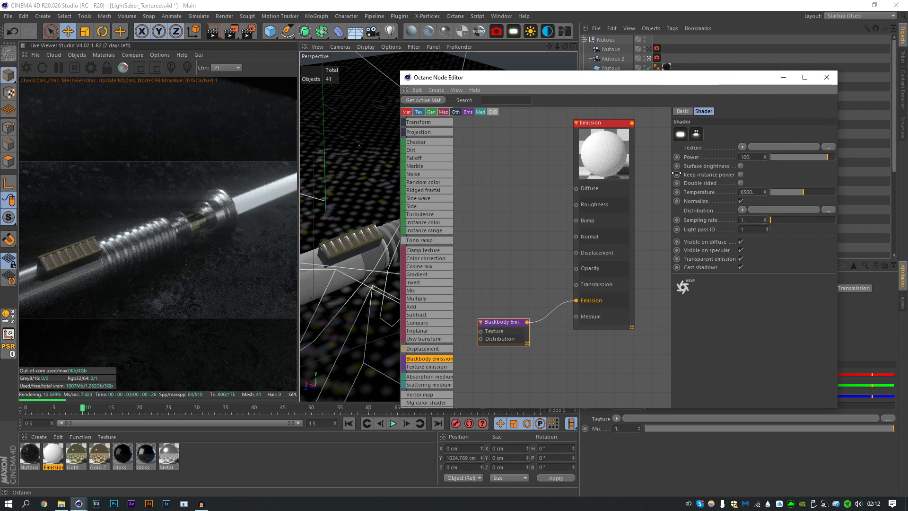
left_click(791, 81)
left_click(586, 142)
left_click(741, 167)
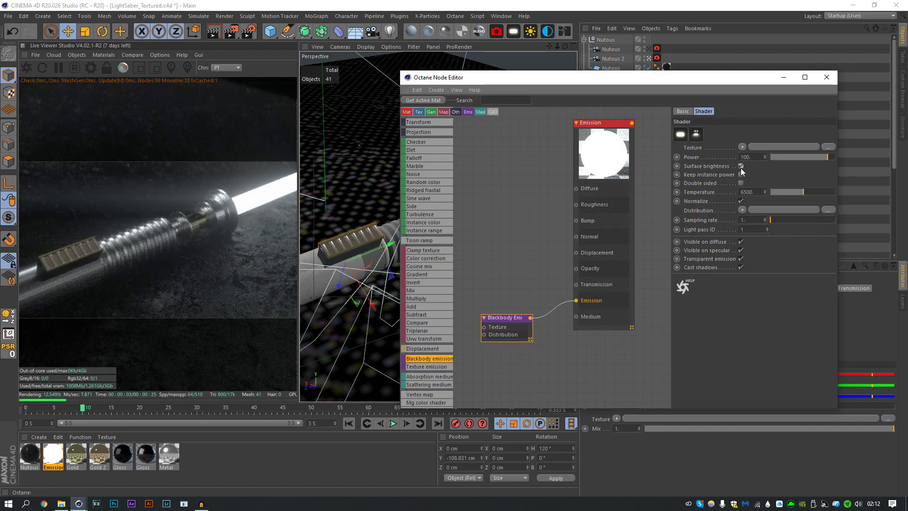
- Add an RGB spectrum node, connect it to the Blackbody emission's Texture input, and open the new node's settings
middle_click_drag(464, 247, 531, 219)
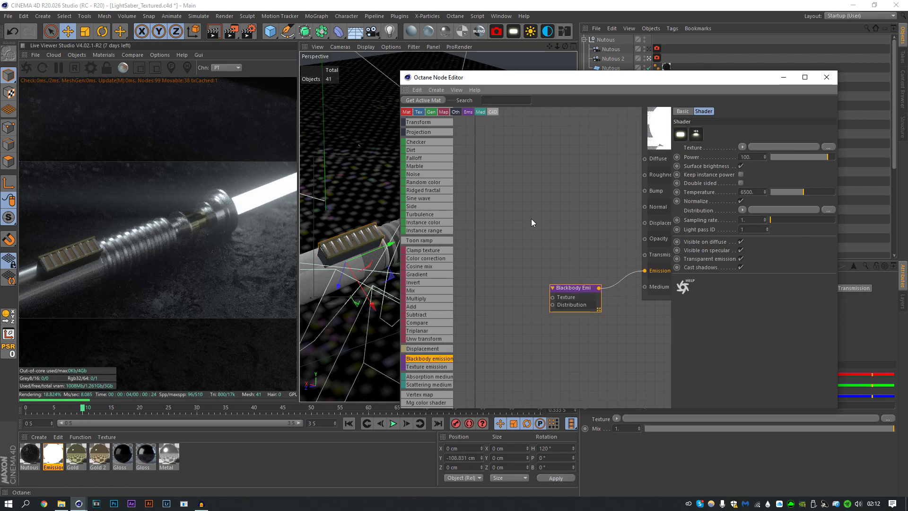
scroll(437, 333, "up", 4)
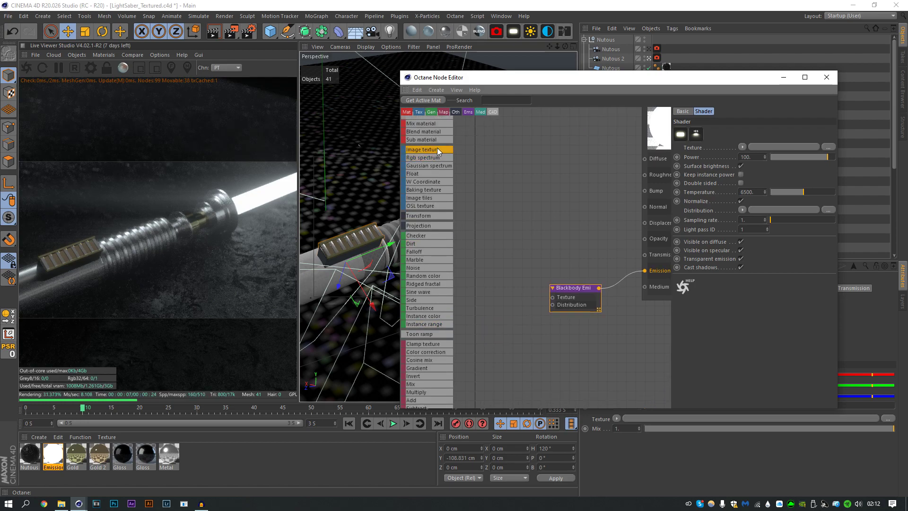
left_click_drag(483, 298, 552, 280)
left_click(507, 300)
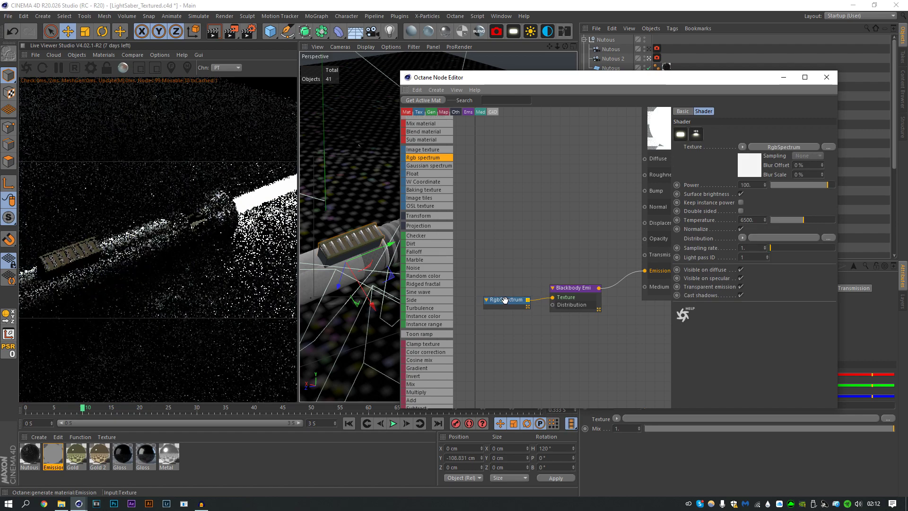
- Set the RgbSpectrum color to a saturated green with hue 92° and saturation 100%
left_click(705, 140)
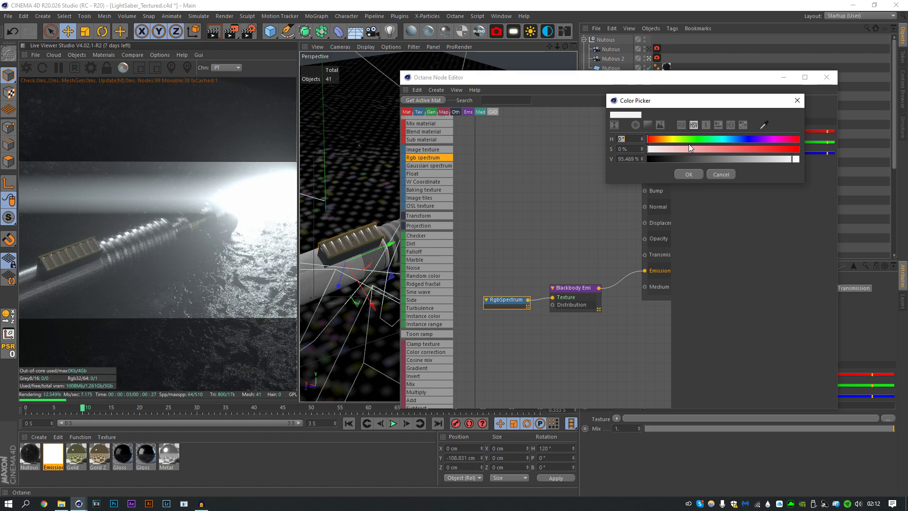
left_click(684, 140)
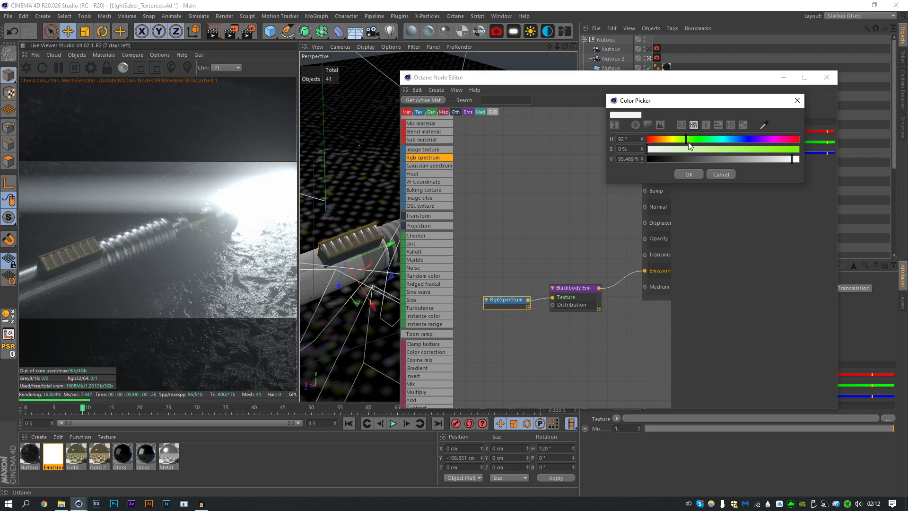
left_click_drag(699, 149, 812, 155)
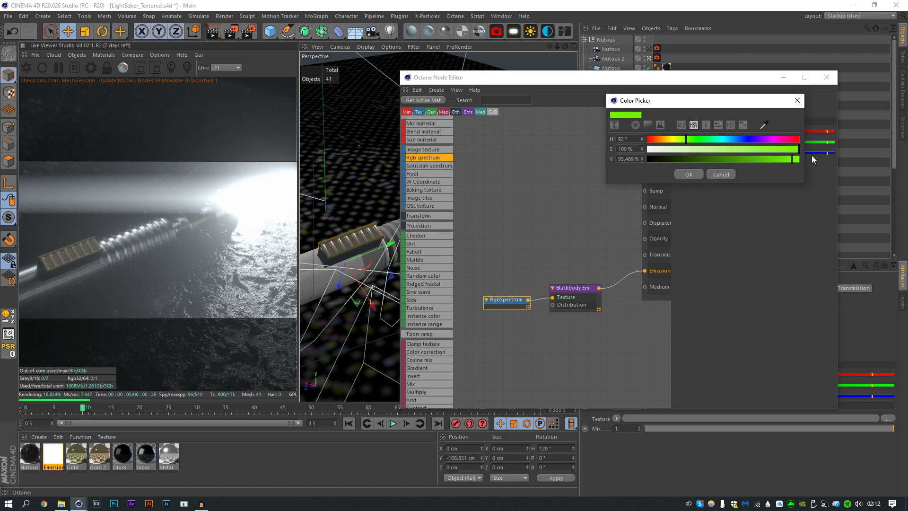
left_click(693, 177)
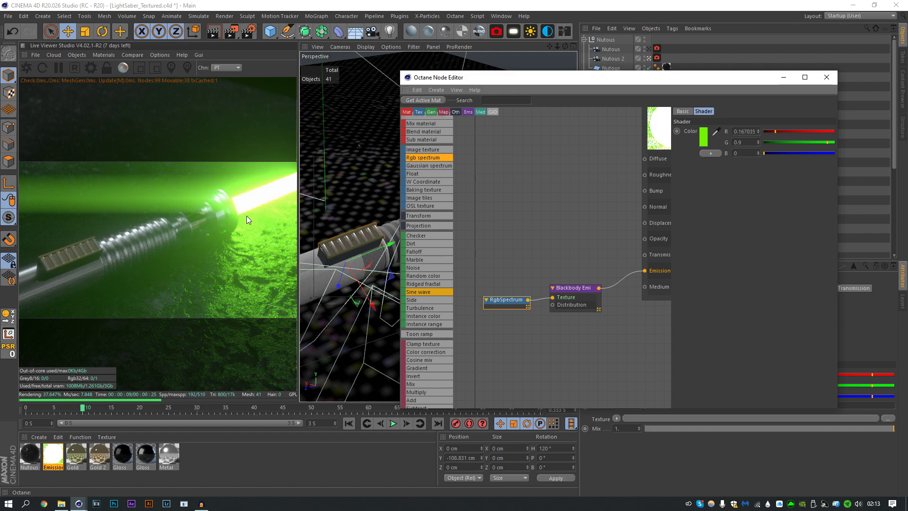
left_click(705, 141)
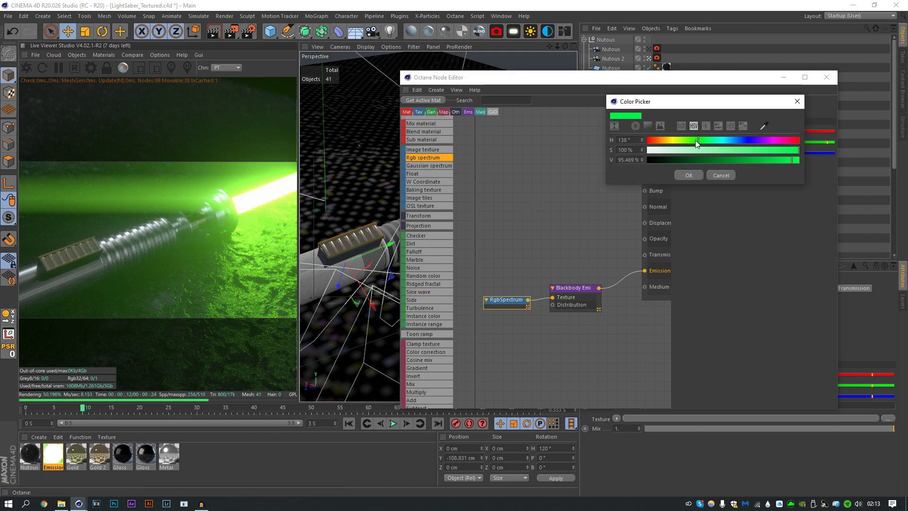
left_click_drag(696, 141, 682, 141)
left_click(723, 178)
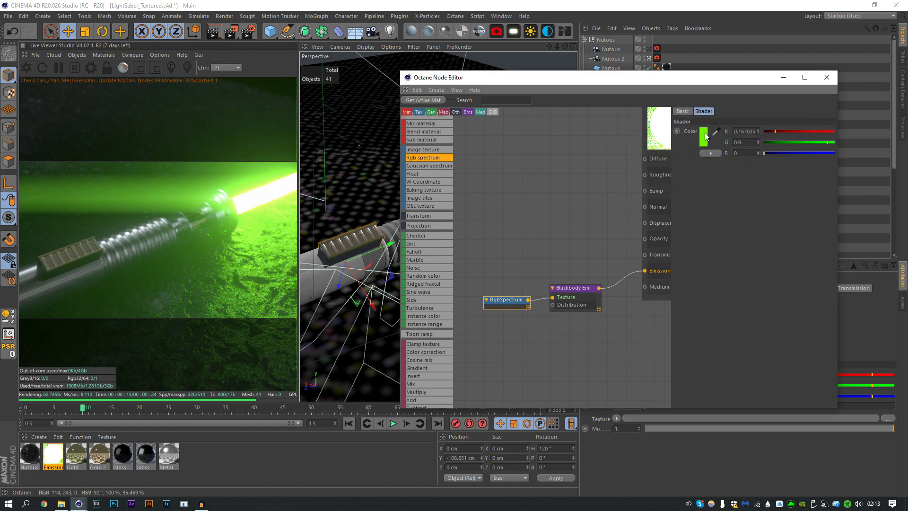
- Desaturate the RgbSpectrum color to a pale green of about R 0.476, G 0.9, B 0.288
left_click(704, 134)
left_click(701, 142)
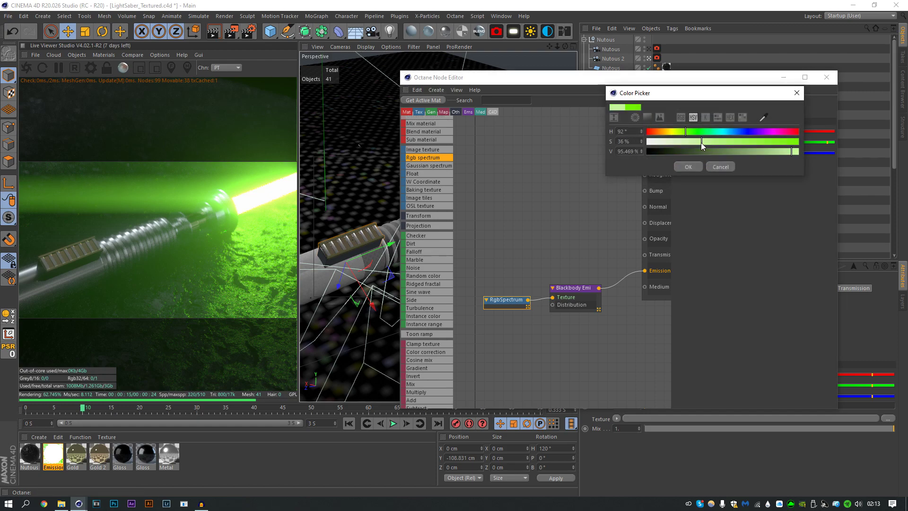
left_click(692, 168)
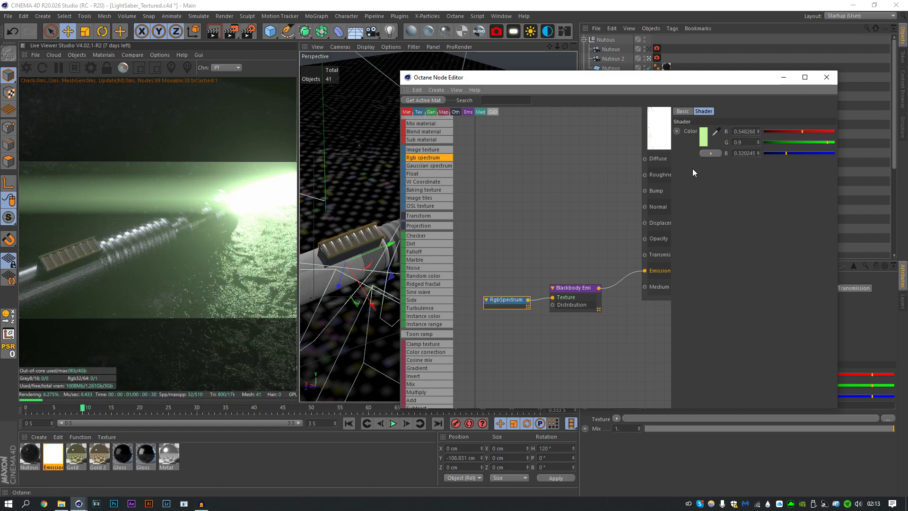
left_click(704, 138)
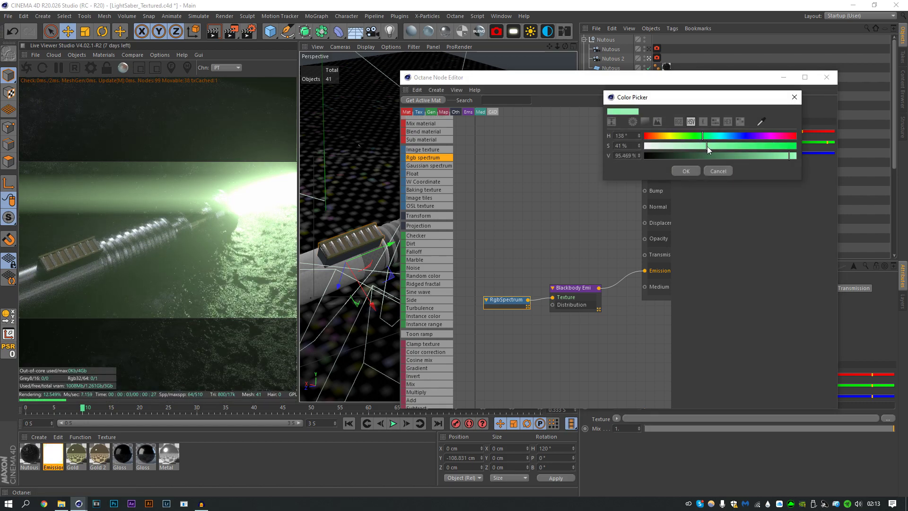
left_click(718, 171)
left_click(703, 145)
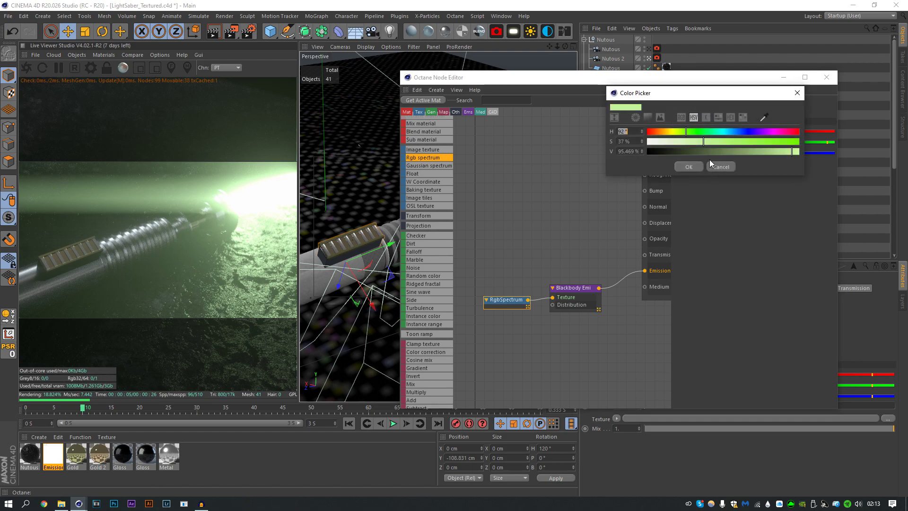
left_click(708, 144)
left_click(689, 167)
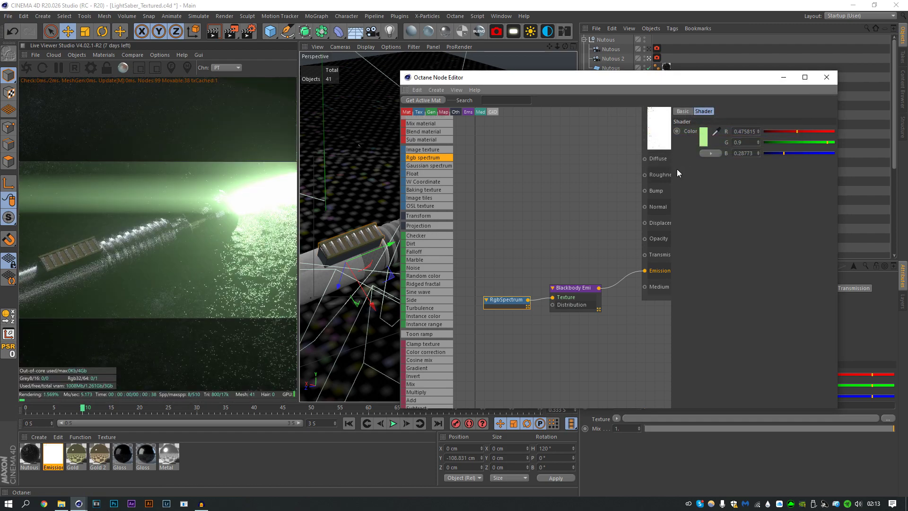
- Lower the Blackbody emission's Power to about 21.08 with Surface brightness enabled, and close the node editor
left_click(586, 297)
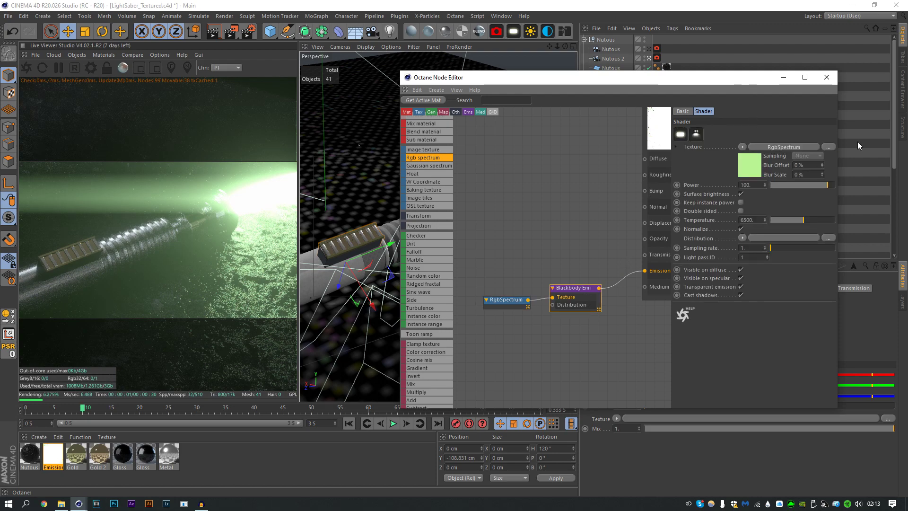
left_click(741, 194)
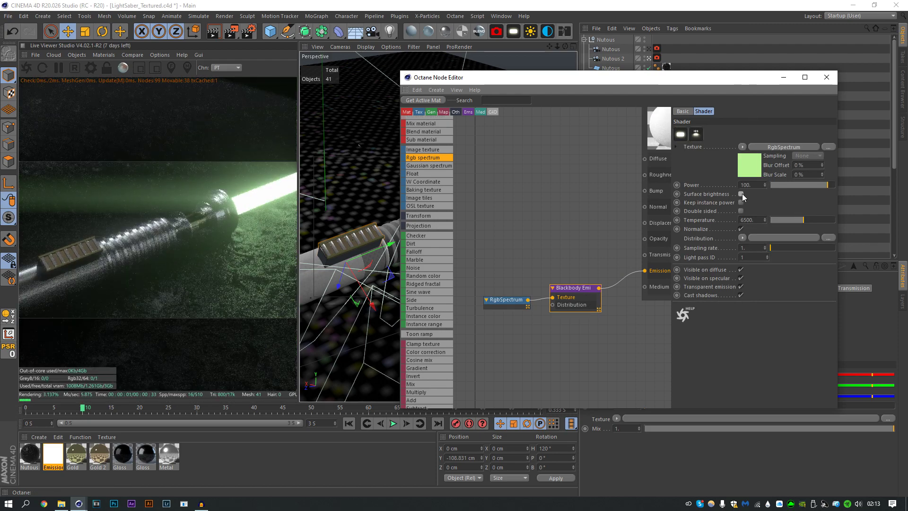
left_click(741, 194)
left_click_drag(794, 185, 821, 186)
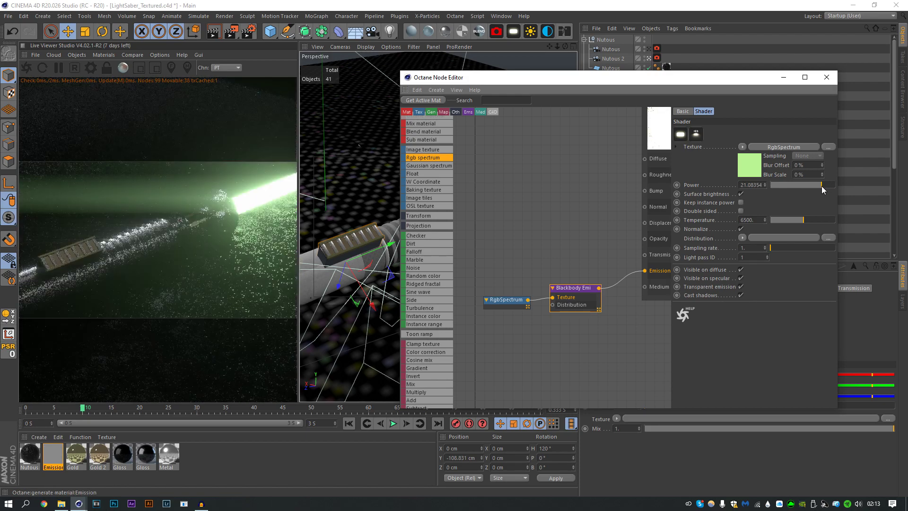
left_click(827, 77)
- Reduce the Metal material's Roughness float to about 0.052 in the node editor and close the editor
left_click(698, 154)
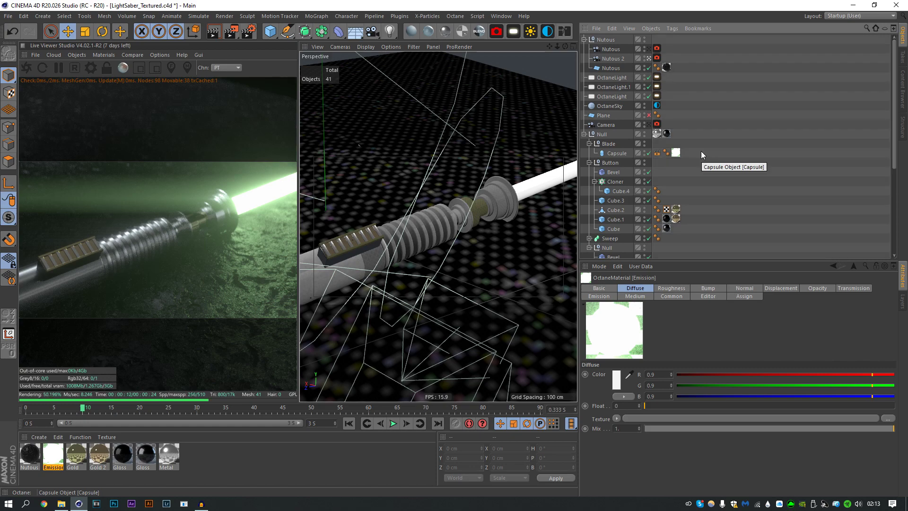
left_click(565, 32)
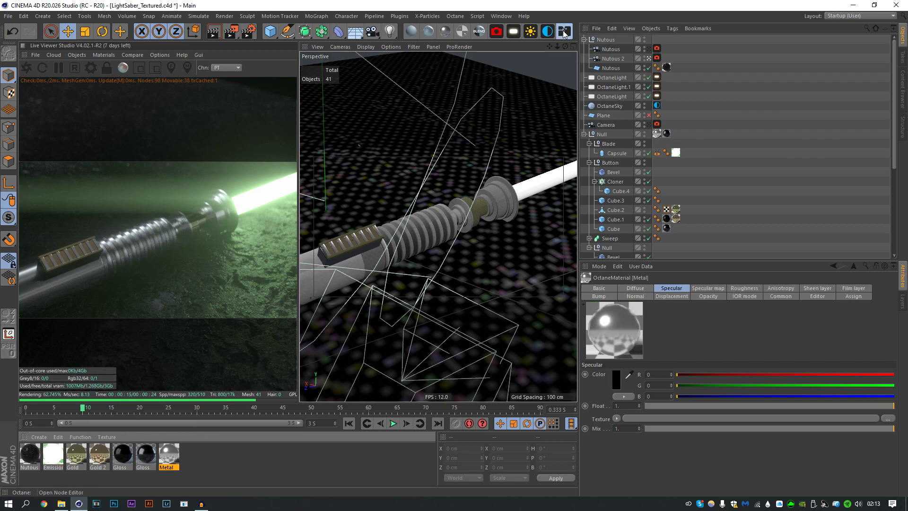
left_click_drag(481, 170, 668, 123)
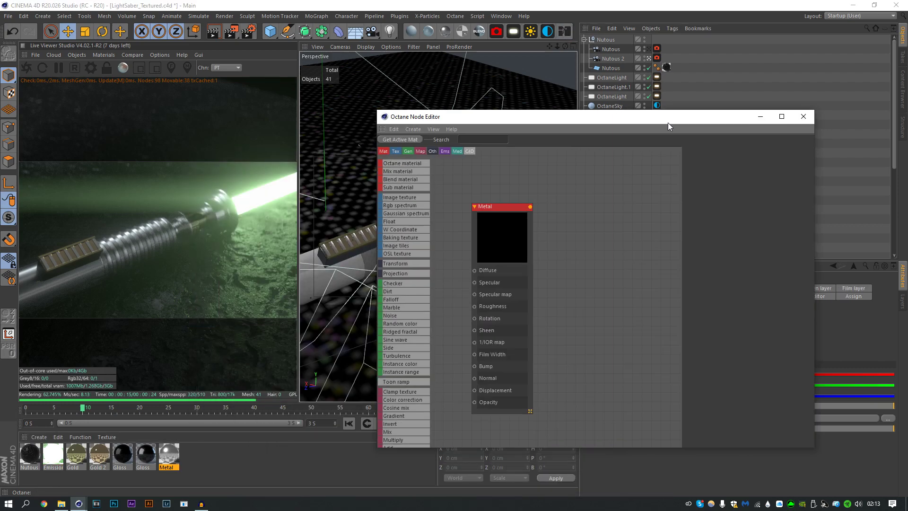
left_click(531, 300)
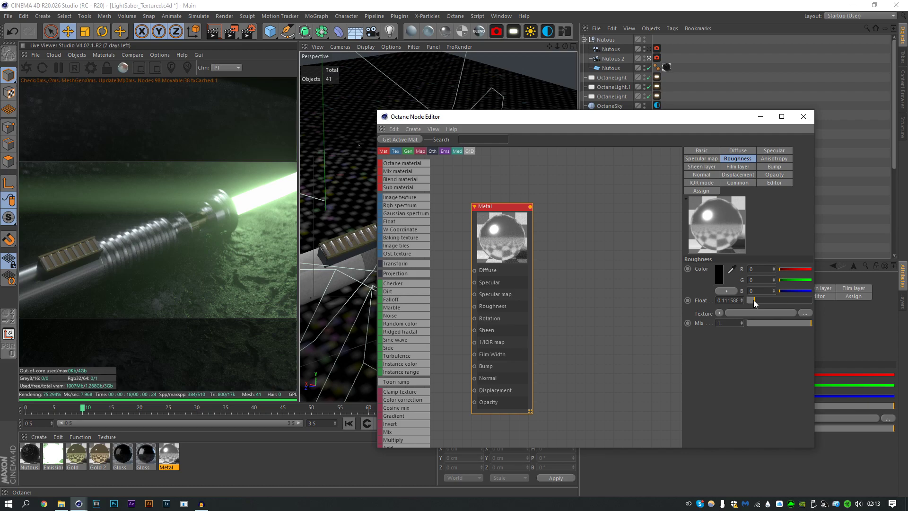
left_click_drag(753, 300, 750, 300)
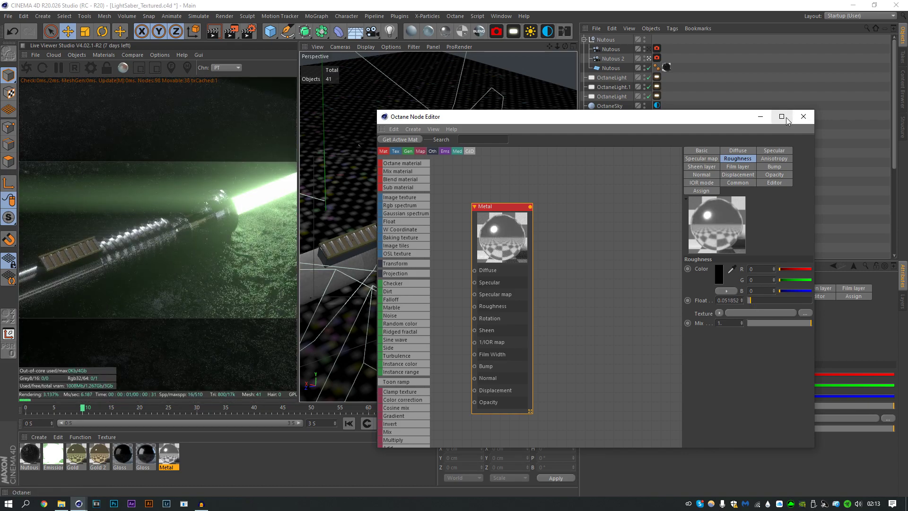
left_click(803, 116)
- Restore the previous view, look through the Camera object, and orbit it around the lightsaber to show the hilt and blade
left_click_drag(448, 227, 463, 216, "alt")
key("ctrl+shift+z")
key("ctrl+shift+z")
left_click(600, 126)
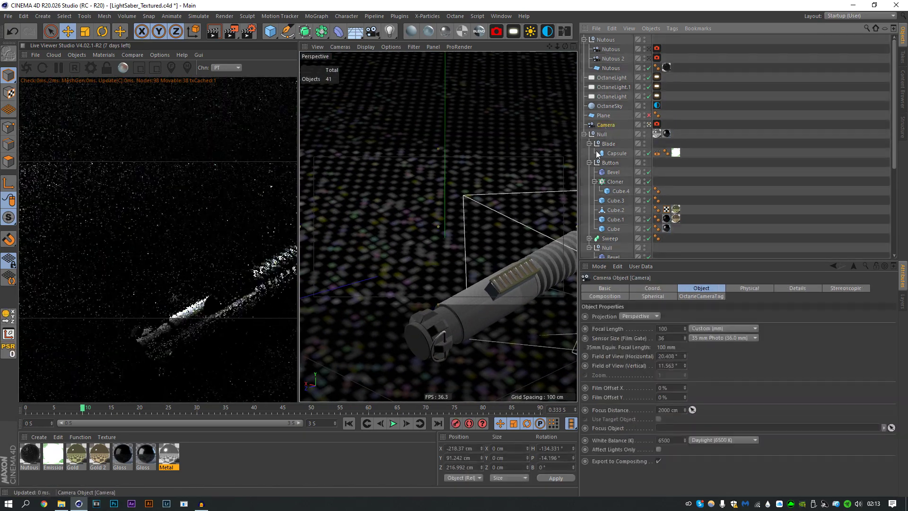
left_click_drag(521, 257, 470, 223, "alt")
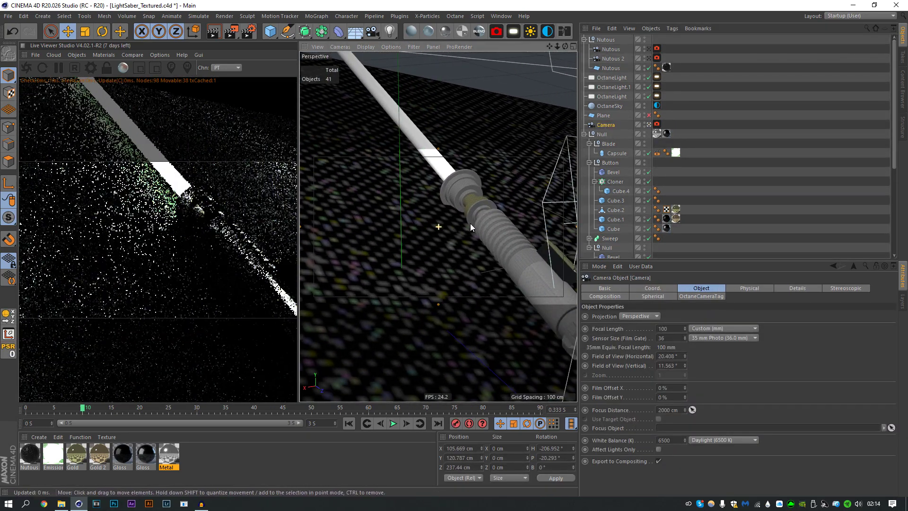
- Switch to the first Nutous camera and frame a close-up of the hilt where the blade emerges
left_click(649, 50)
left_click_drag(377, 115, 492, 194, "alt")
middle_click_drag(492, 194, 439, 327, "alt")
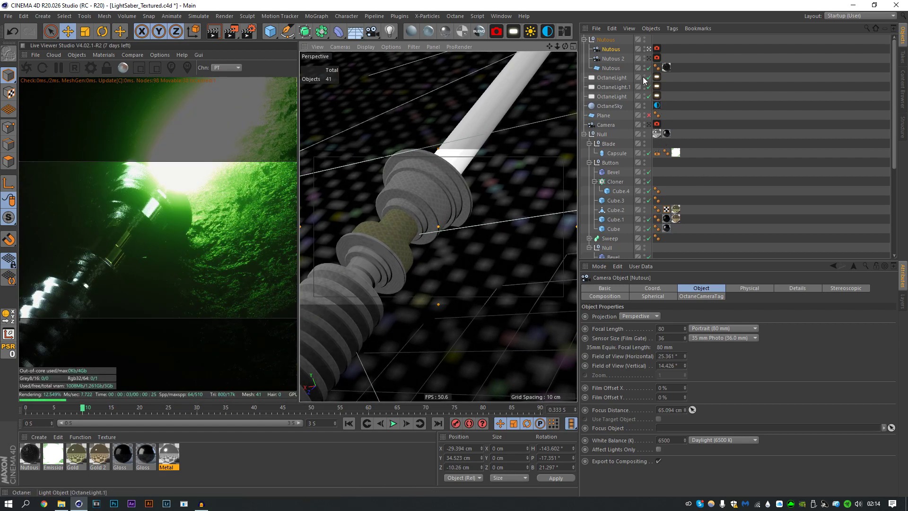
- Raise the imager gamma on the first Nutous camera's Octane tag and set its Bloom power to about 49.93
left_click(657, 48)
left_click(719, 288)
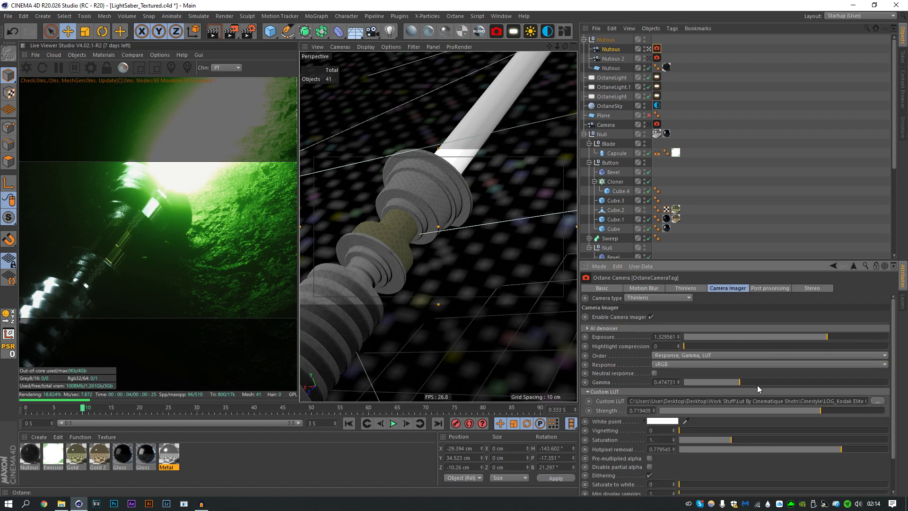
left_click_drag(757, 383, 765, 382)
left_click_drag(828, 338, 847, 328)
left_click(770, 288)
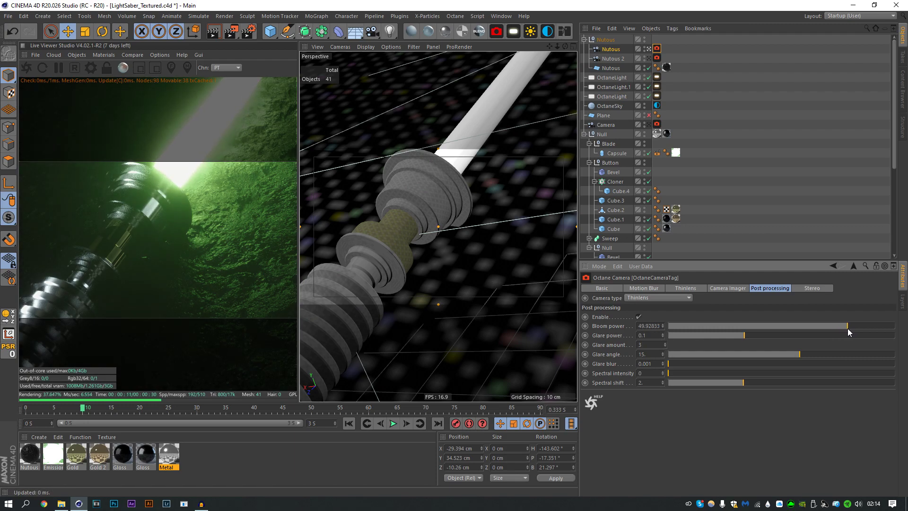
left_click(806, 184)
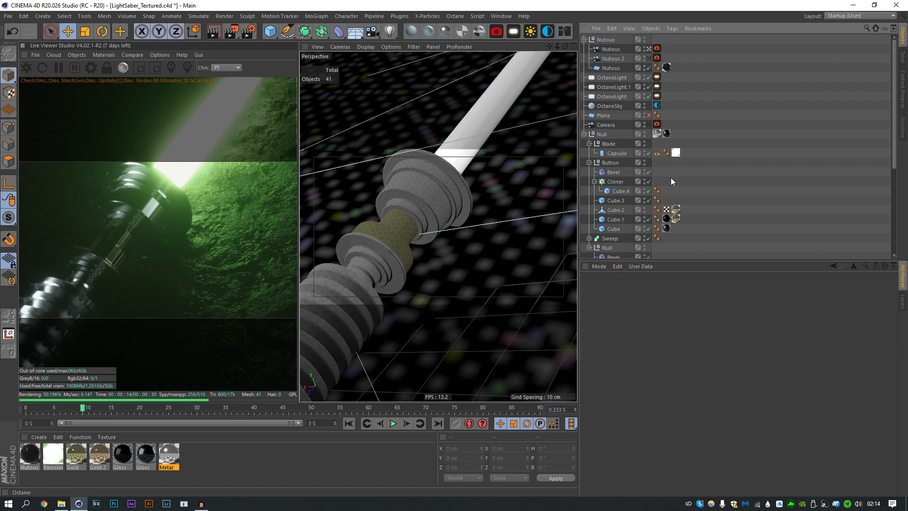
- Look through the Nutous 2 camera and set the Metal material's Metallic reflection mode to Rgb IOR, widening its settings area
left_click(648, 58)
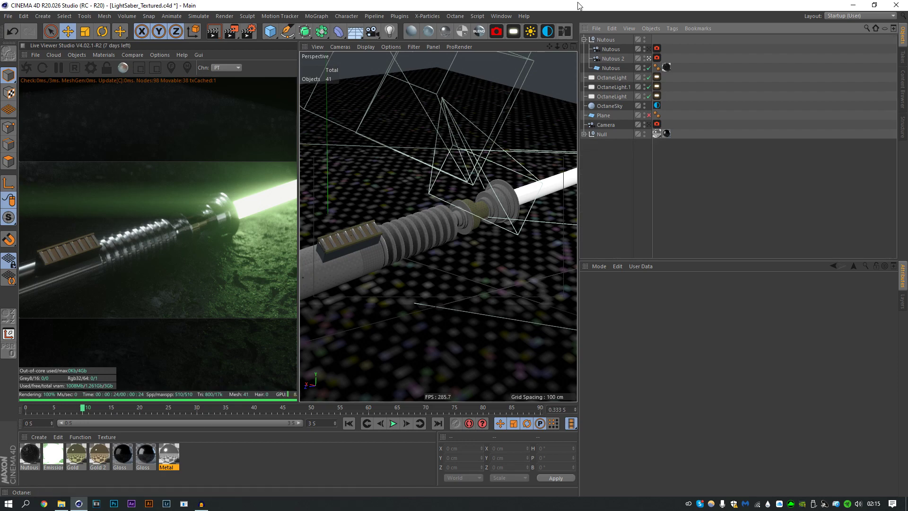
left_click(561, 37)
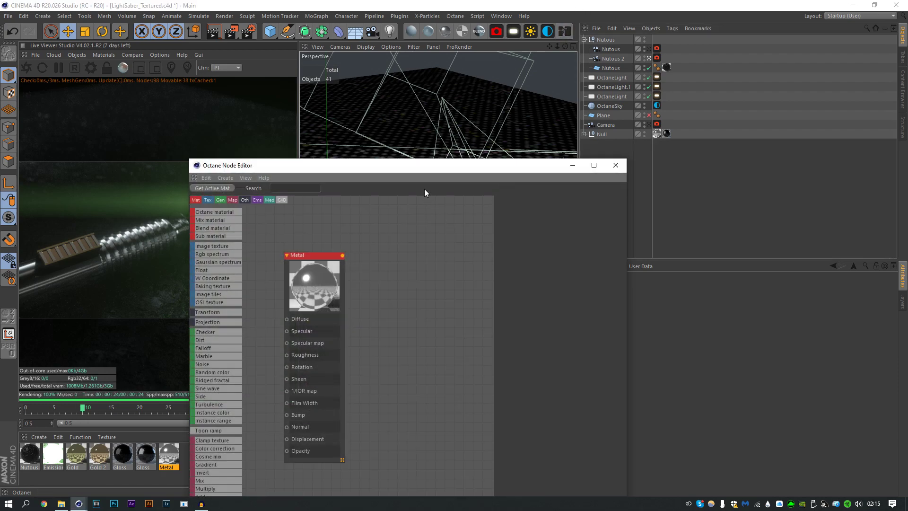
left_click_drag(420, 166, 603, 69)
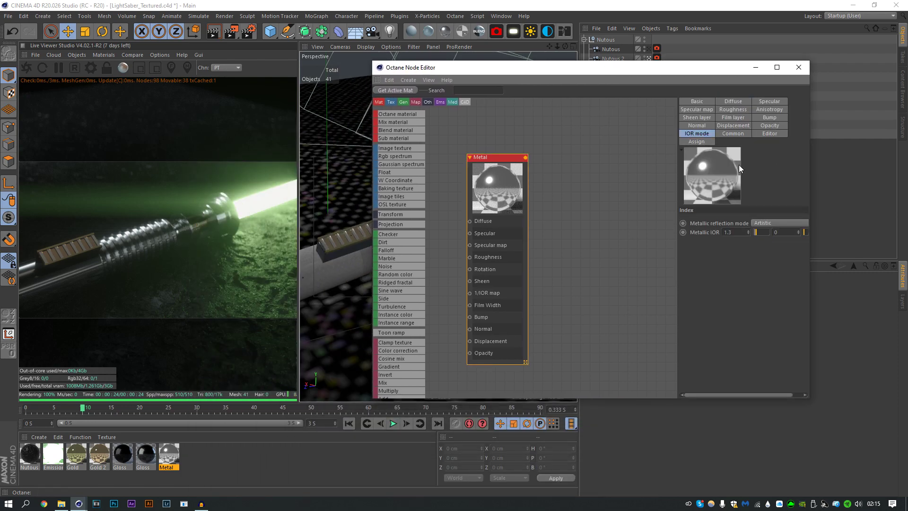
left_click(768, 222)
left_click(773, 257)
left_click_drag(483, 202, 524, 185)
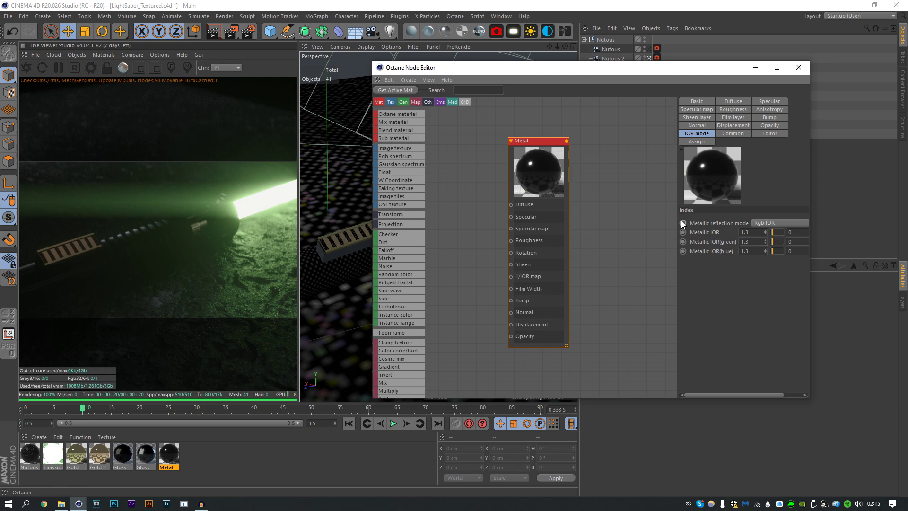
left_click_drag(677, 218, 606, 227)
left_click_drag(677, 217, 656, 215)
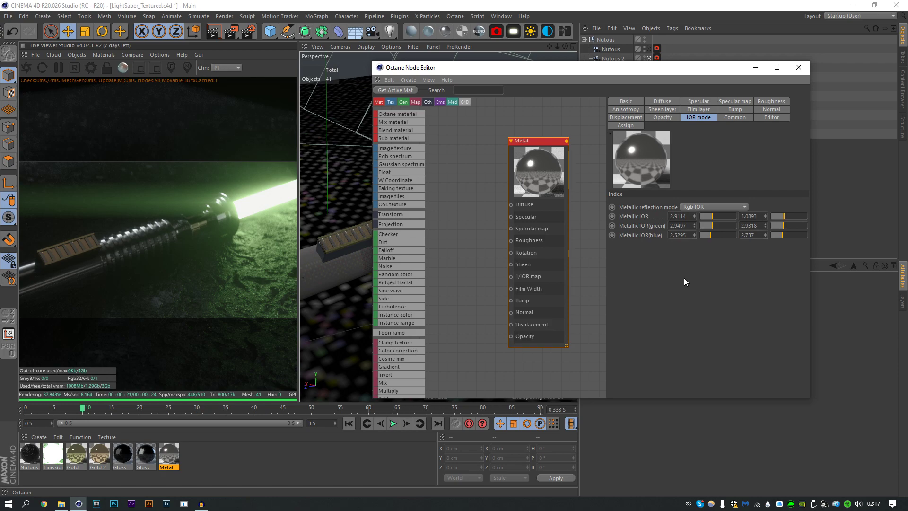
- Enlarge the node editor window and add an Image texture node beside the Metal material node
mouse_move(533, 163)
left_mouse_down()
mouse_move(511, 178)
mouse_move(547, 153)
left_mouse_up()
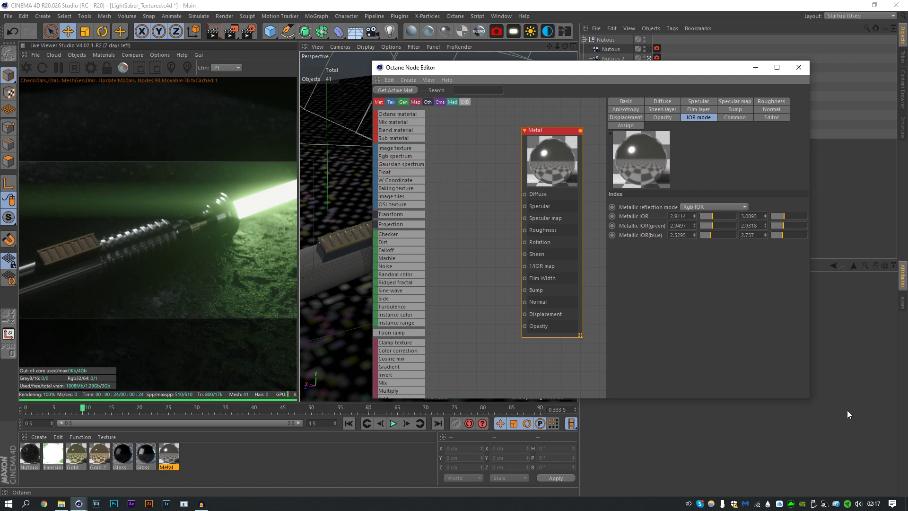
left_click_drag(809, 398, 855, 441)
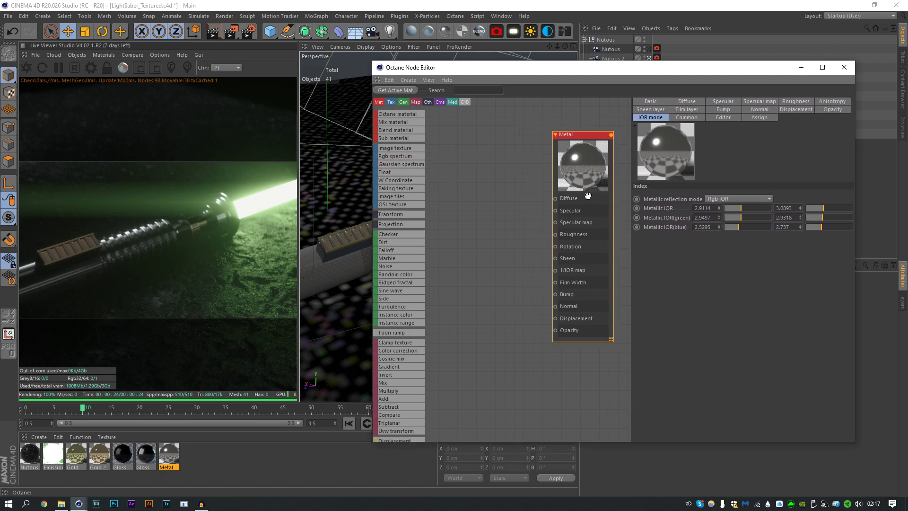
left_click_drag(395, 148, 481, 257)
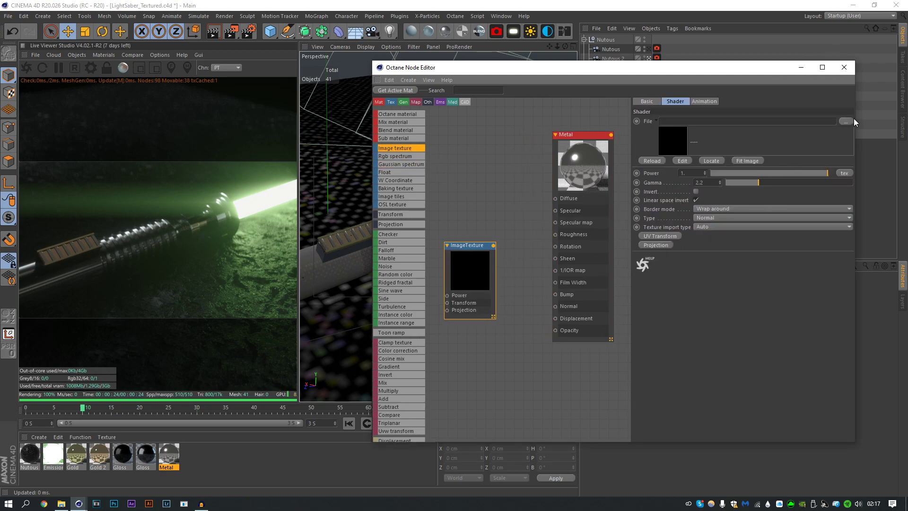
- Start choosing the image texture's file and open the Surface Imperfections folder inside Work Stuff > Textures
left_click(849, 121)
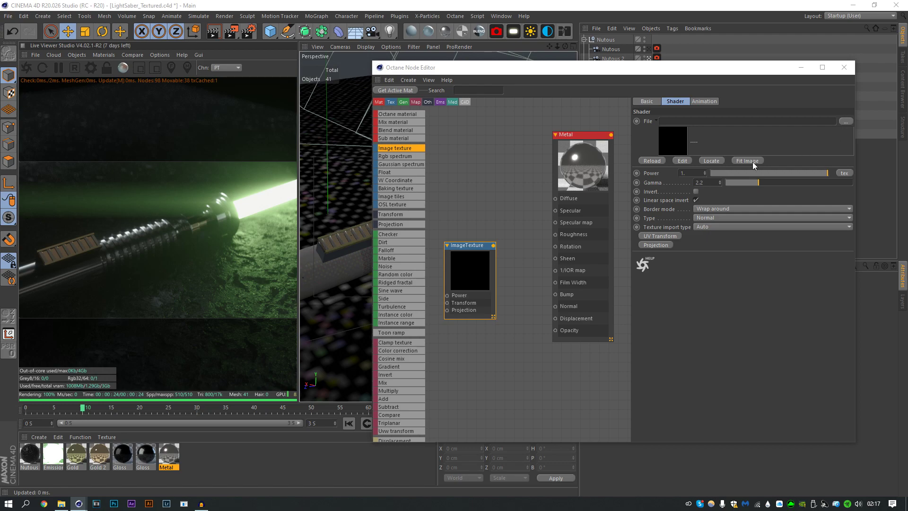
left_click(554, 97)
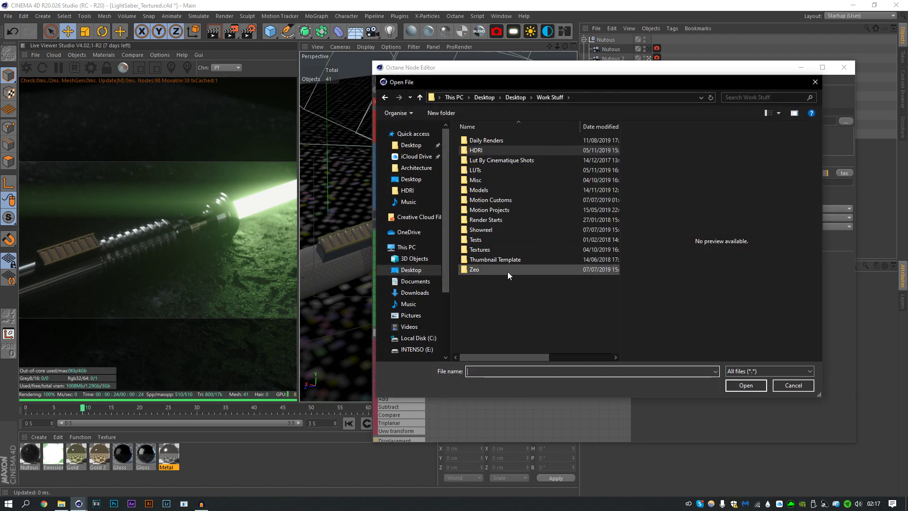
double_click(492, 249)
scroll(516, 255, "down", 10)
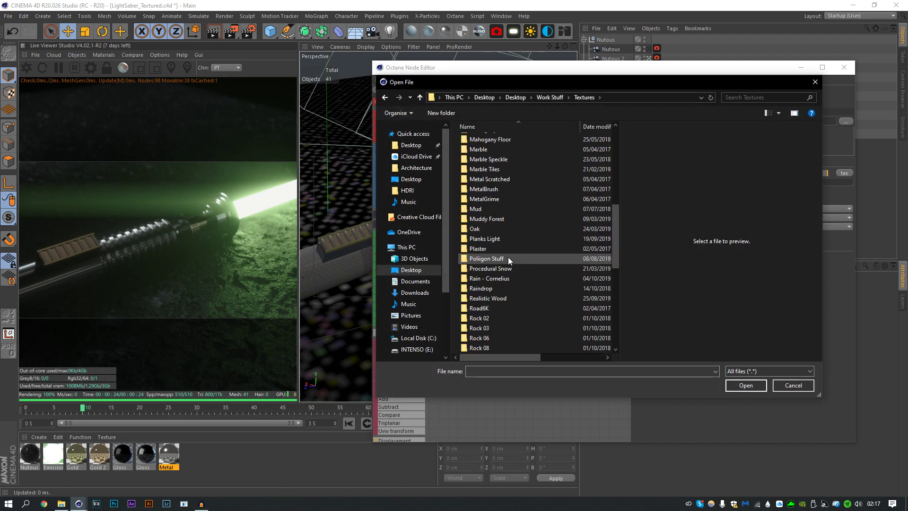
scroll(504, 260, "down", 1)
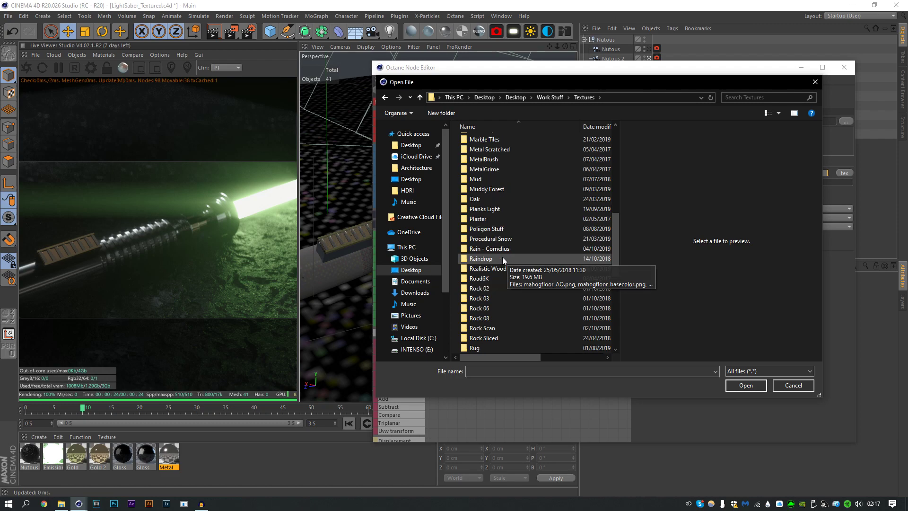
scroll(503, 260, "down", 2)
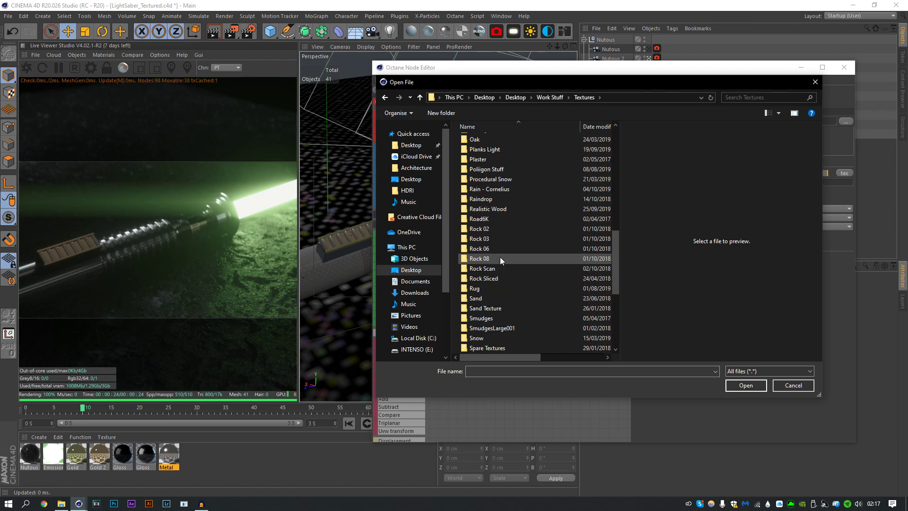
scroll(500, 257, "down", 4)
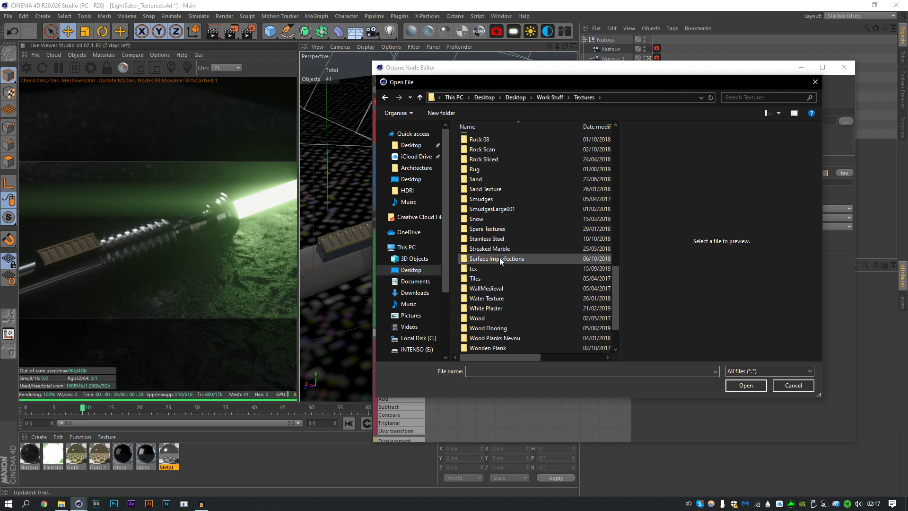
double_click(501, 258)
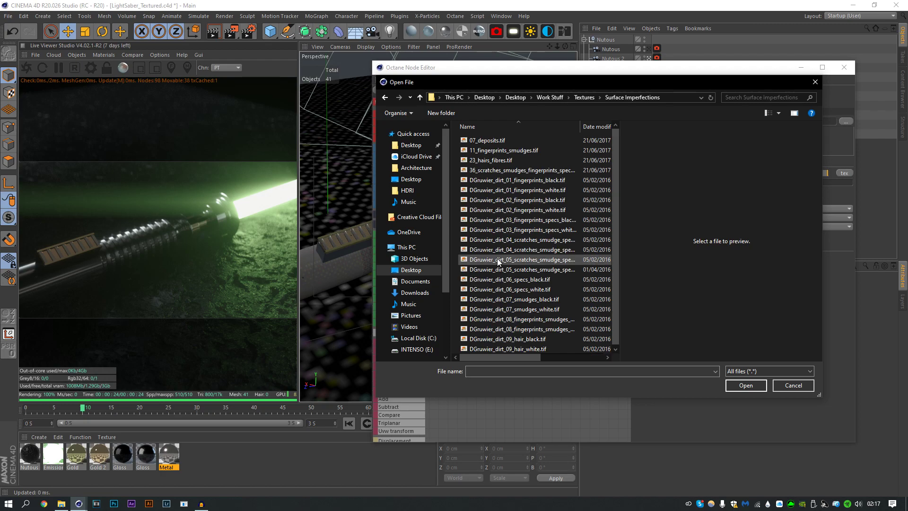
- Compare the imperfection maps and load the white variant of the DGruwier_dirt_05 scratches and smudges map into the image texture
left_click(499, 260)
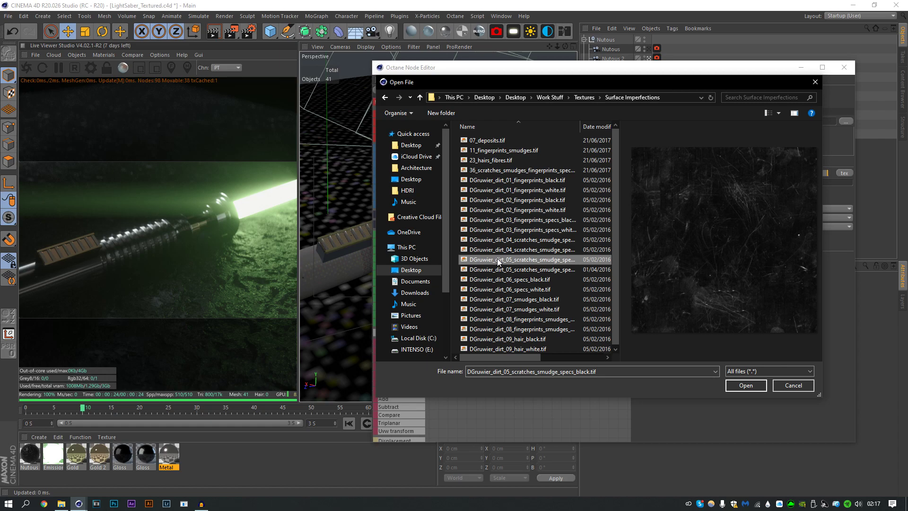
left_click(538, 289)
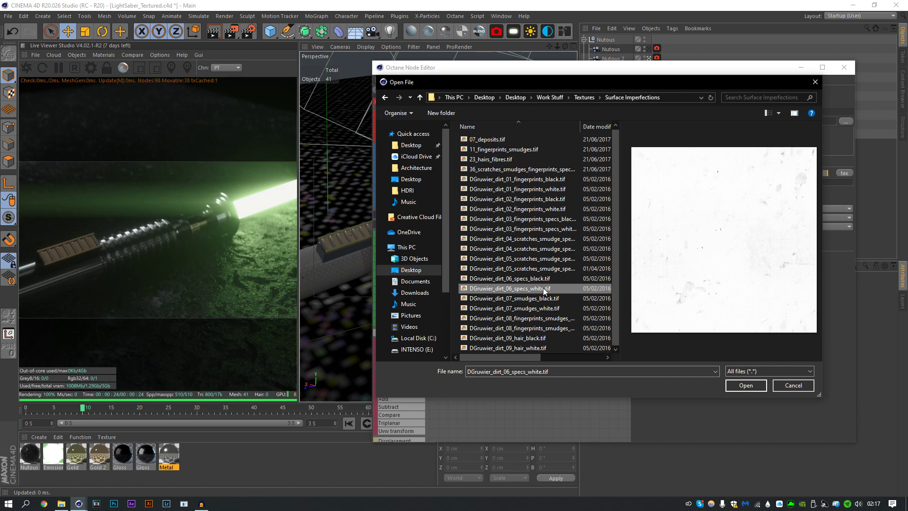
left_click(556, 308)
left_click(530, 259)
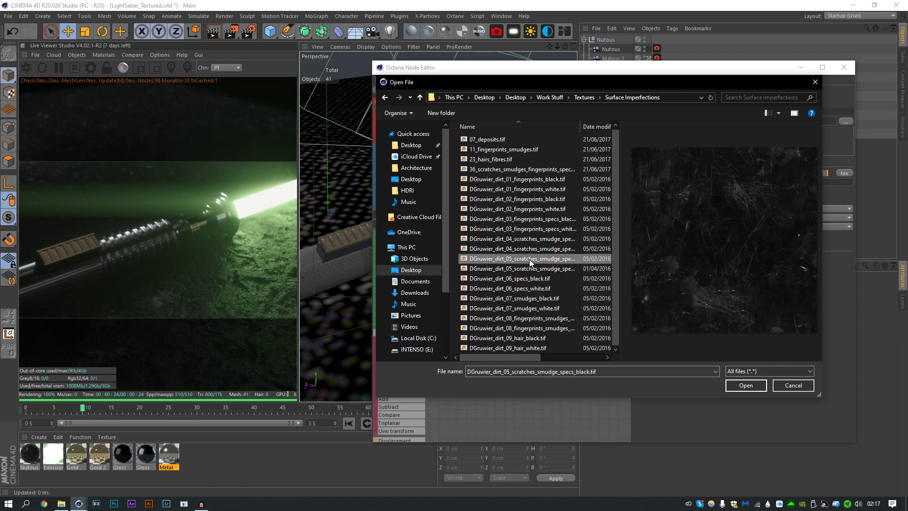
double_click(531, 268)
left_click(499, 284)
mouse_move(463, 274)
left_mouse_down()
mouse_move(475, 261)
mouse_move(450, 271)
left_mouse_up()
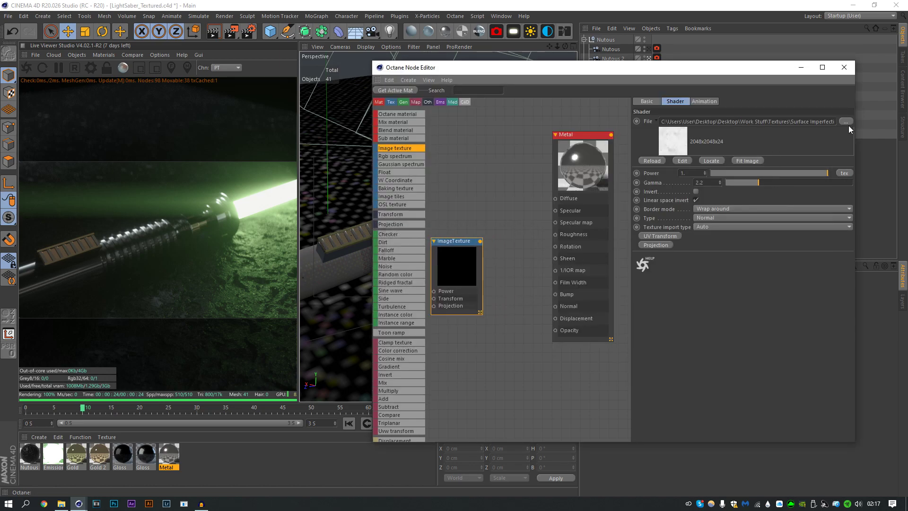
left_click(845, 120)
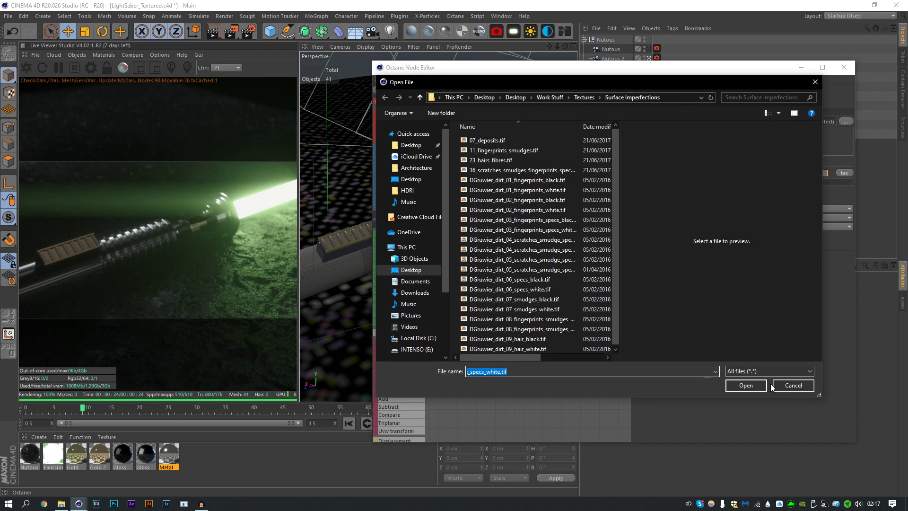
left_click(573, 220)
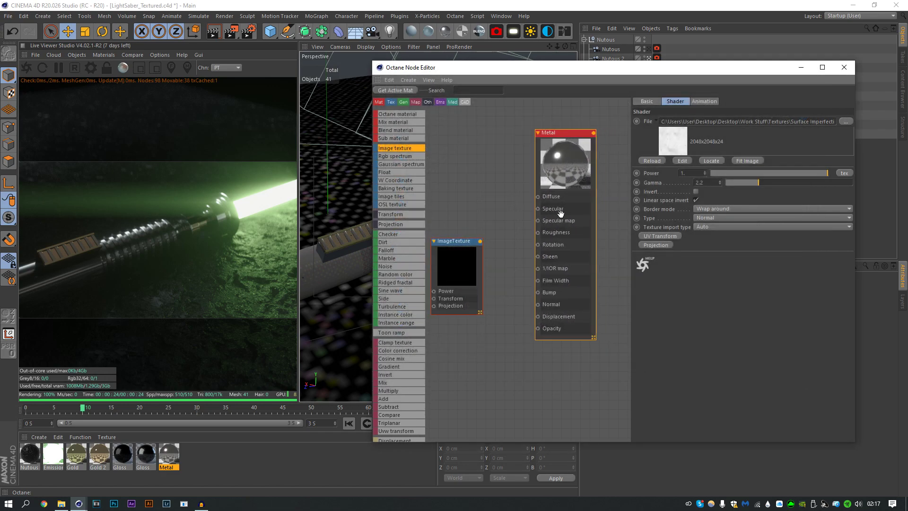
- Connect the image texture to the Metal material's Roughness input and raise the texture's gamma to about 6.2
middle_click_drag(487, 205, 524, 196)
left_click_drag(489, 257, 473, 262)
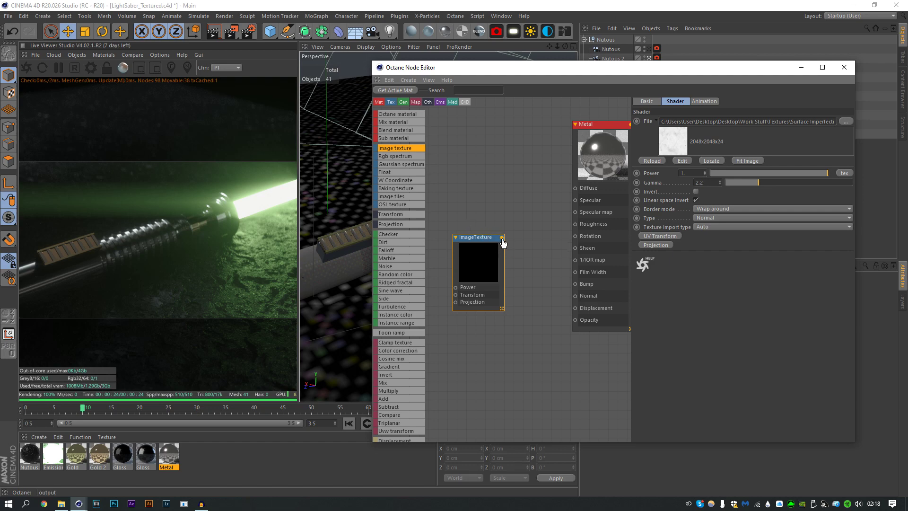
left_click_drag(502, 237, 575, 224)
left_click_drag(758, 183, 822, 184)
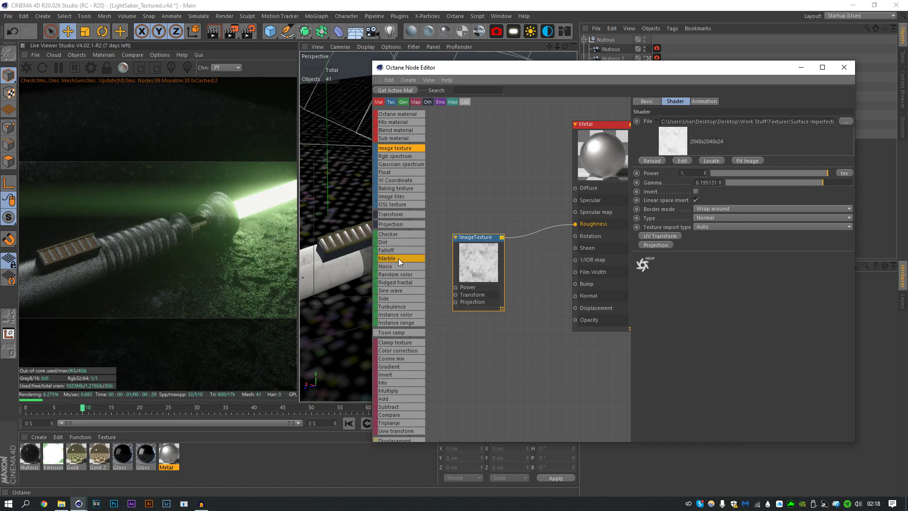
- Add UV transform and projection nodes to the image texture and move them out beside it
left_click(663, 236)
left_click(666, 245)
left_click_drag(496, 126, 496, 142)
left_click_drag(430, 236, 433, 308)
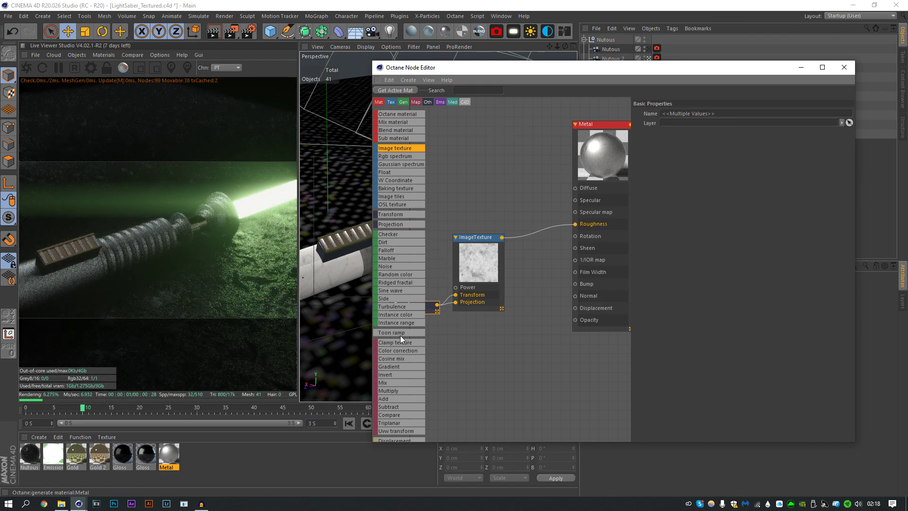
- Insert a Gradient node between the image texture and Roughness, and shift its black knot to about 70.8%
left_click(391, 366)
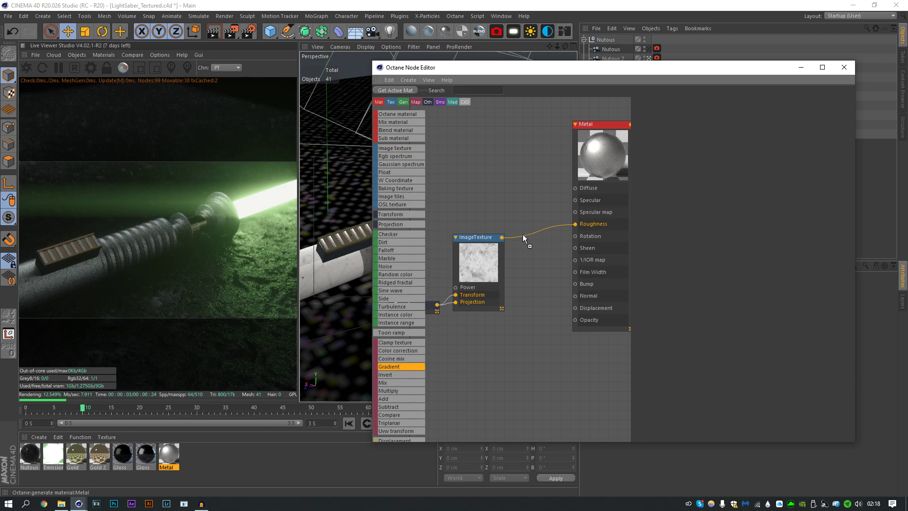
left_click(540, 243)
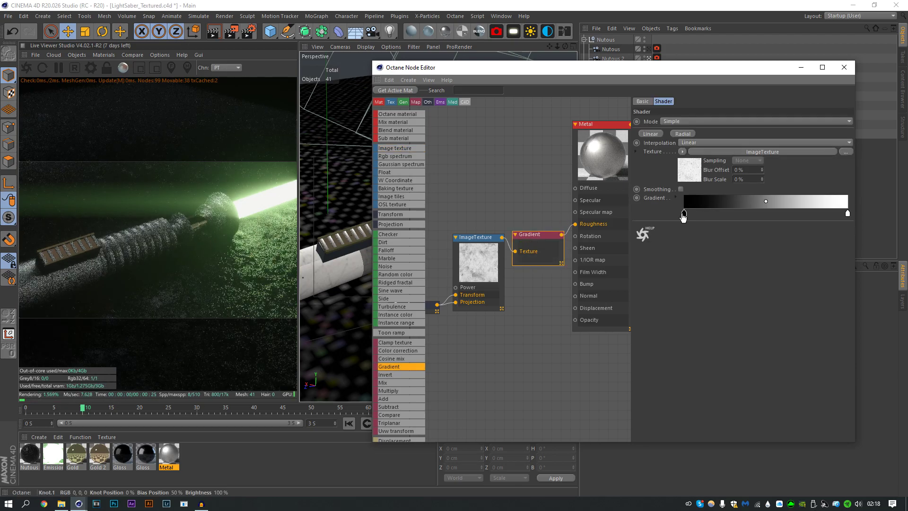
left_click_drag(683, 214, 800, 213)
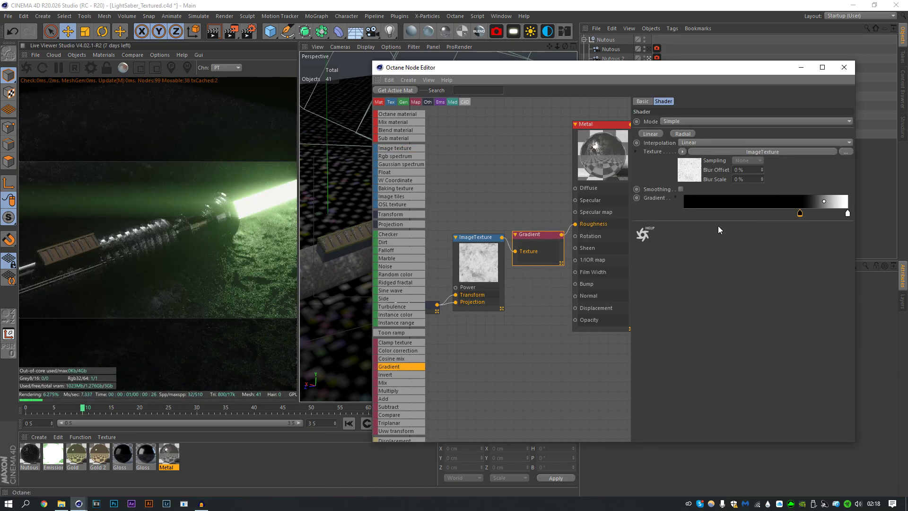
- Lighten the gradient's black knot to dark grey and move its white knot inward, closer to the dark one
double_click(800, 214)
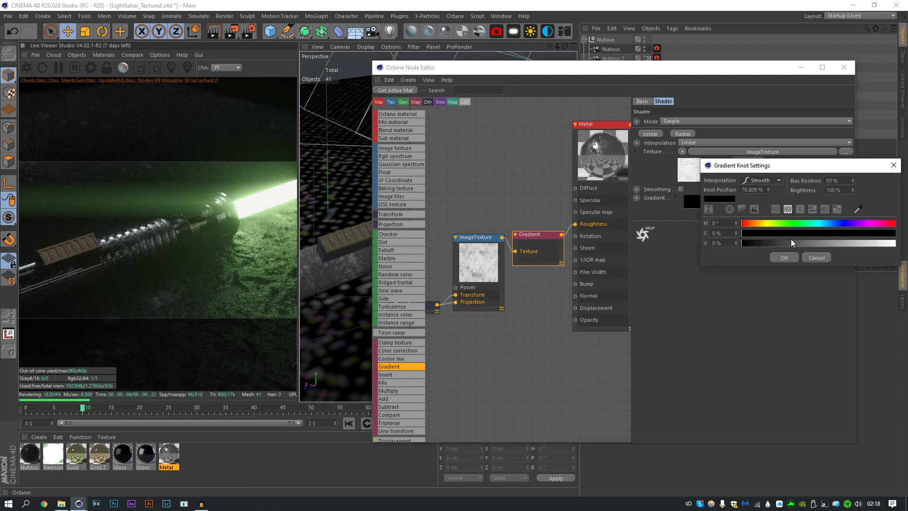
left_click(784, 256)
left_click_drag(850, 213, 830, 213)
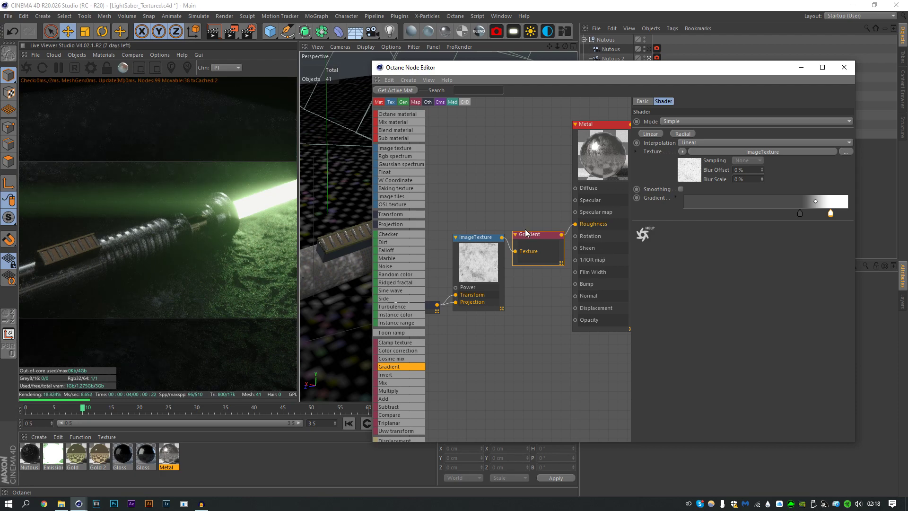
- Add a Mix material node and a new Octane material, feeding the Octane material into Material1 and Metal into Material2
scroll(529, 197, "down", 4)
left_click_drag(401, 123, 563, 170)
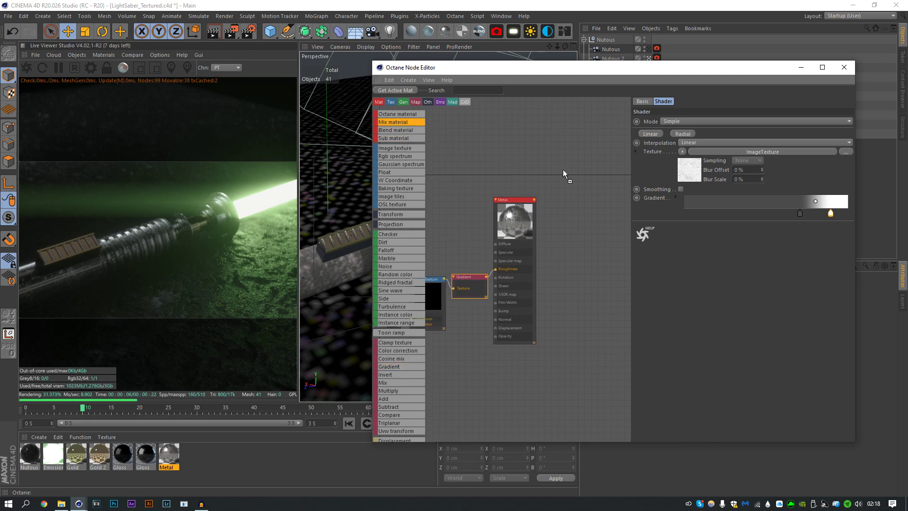
left_click_drag(594, 198, 582, 184)
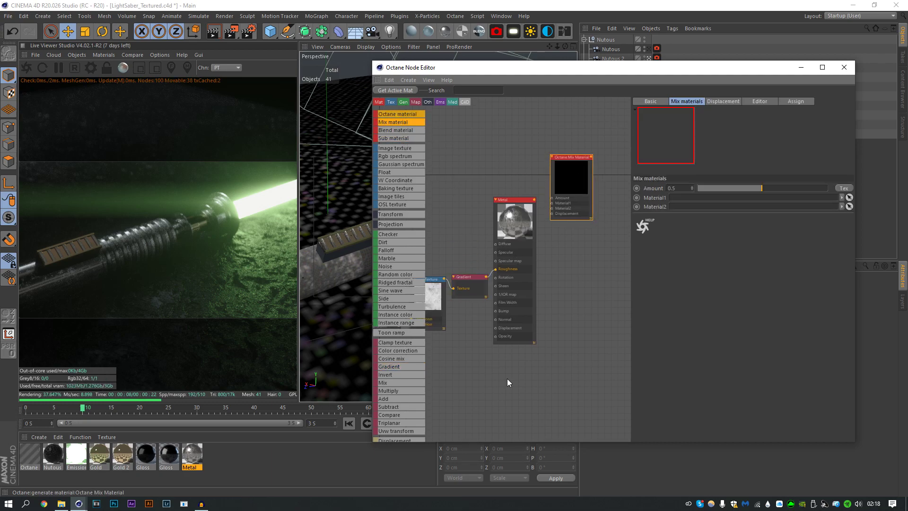
left_click_drag(570, 236, 521, 363)
left_click_drag(535, 199, 552, 208)
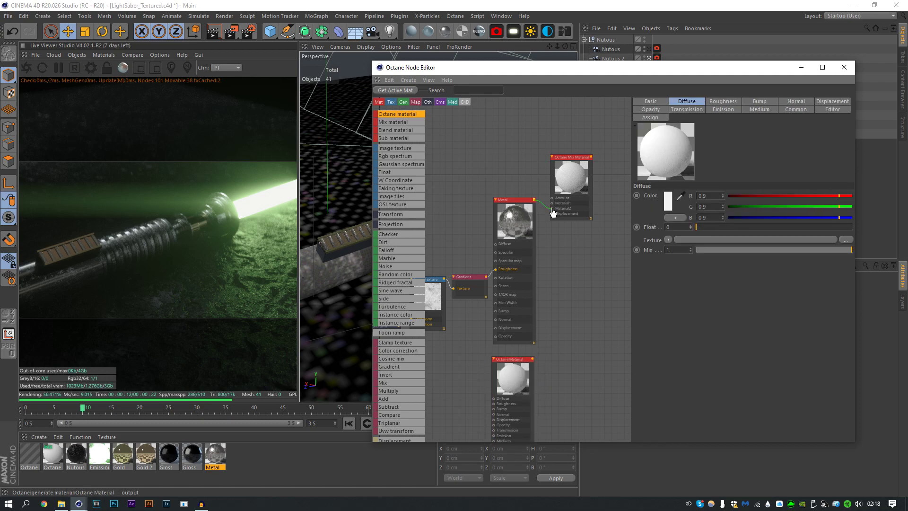
left_click_drag(532, 358, 559, 178)
- Rename the new Octane material feeding the mix as Dirt
left_click(516, 395)
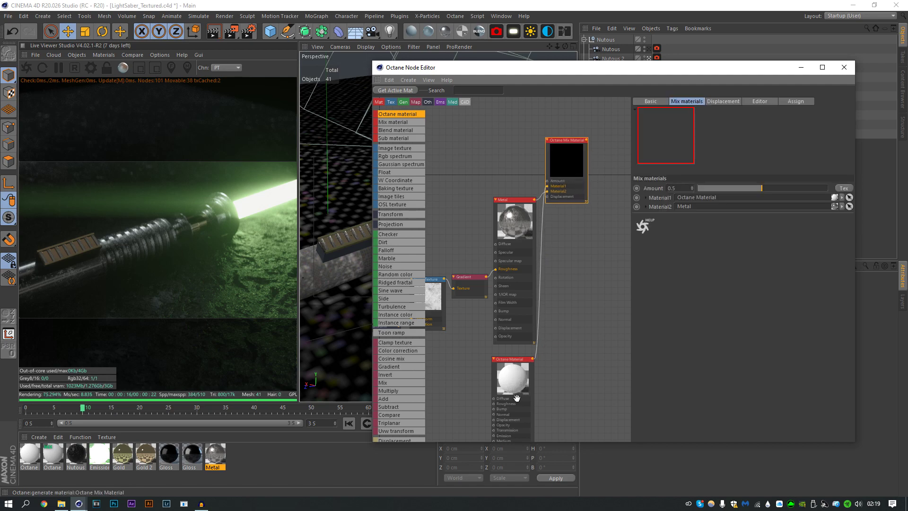
left_click(651, 101)
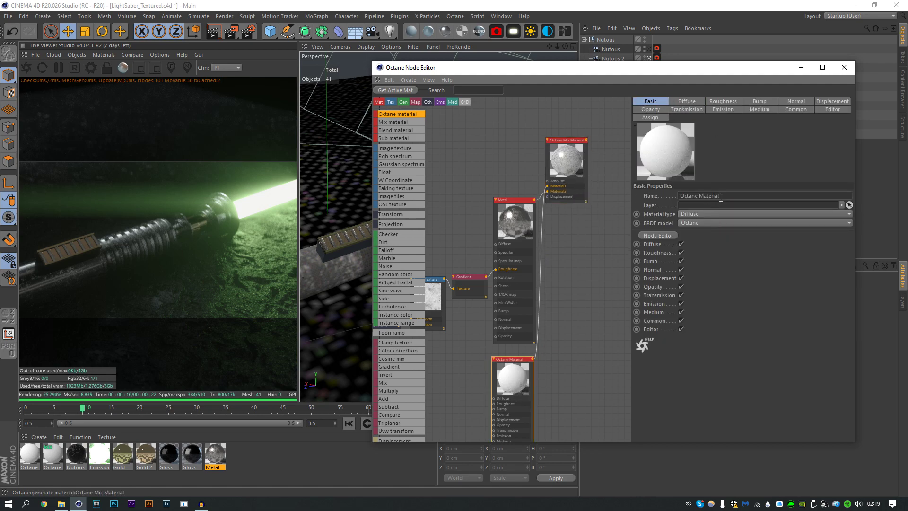
left_click_drag(721, 198, 678, 195)
type("Dirt")
key("Return")
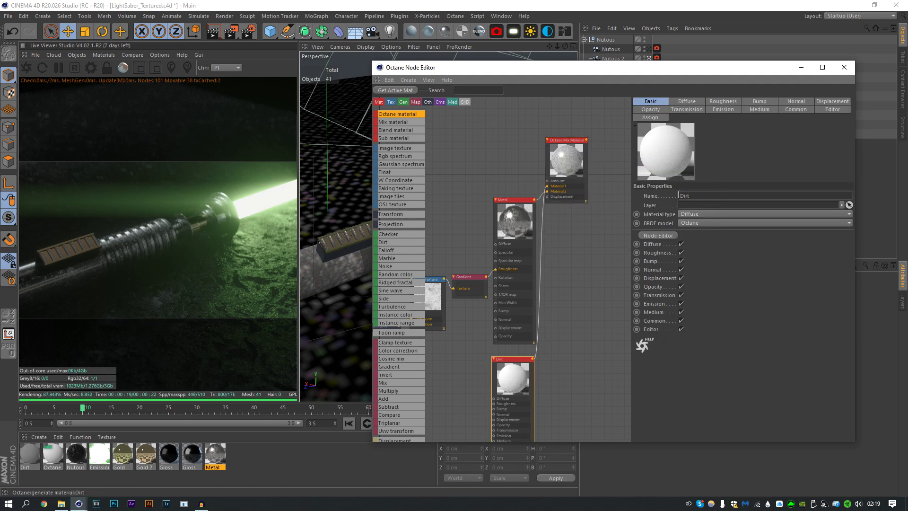
- Change the Dirt material's type to Glossy and its BRDF model to GGX
left_click(686, 102)
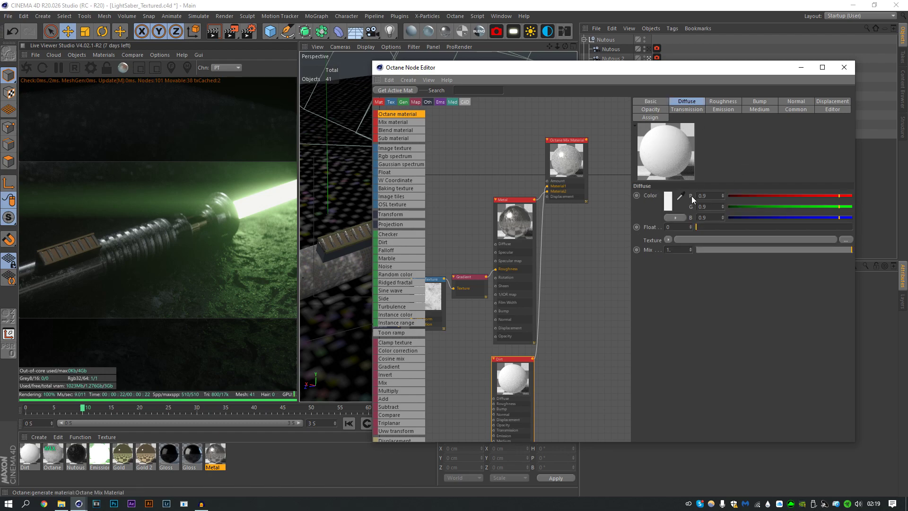
left_click(652, 101)
left_click(698, 219)
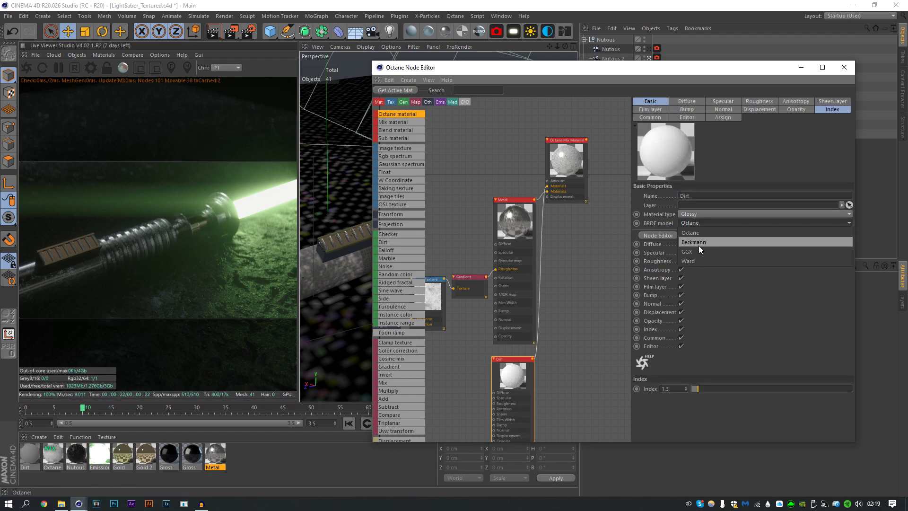
left_click(696, 252)
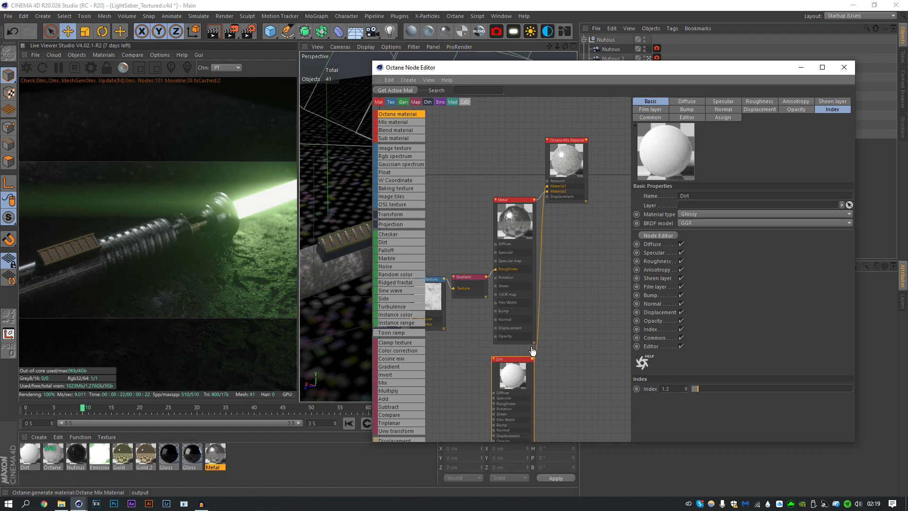
- Set the Metal material's BRDF model to GGX
left_click(531, 340)
left_click(694, 221)
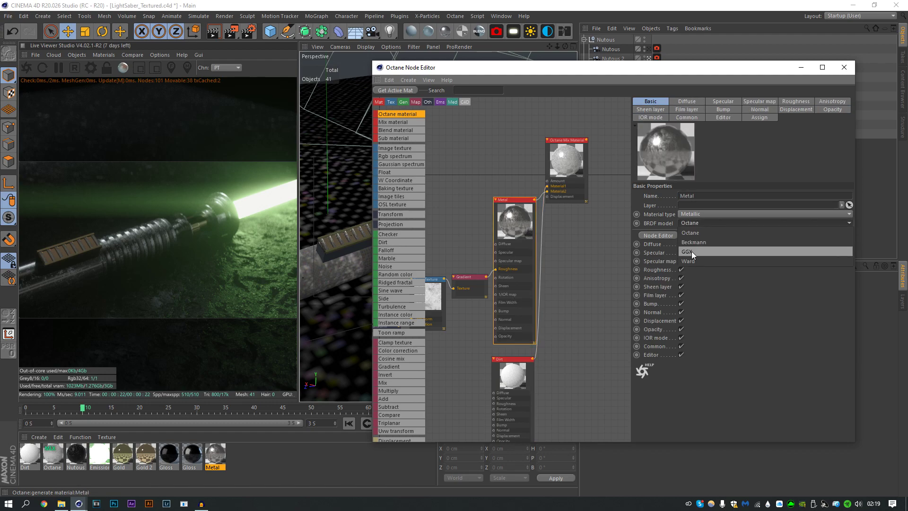
left_click(691, 251)
- Replace the Metal material on Top.1, the Cloner, the Connect and the Boole with the Octane Mix Material
left_click_drag(535, 359, 549, 195)
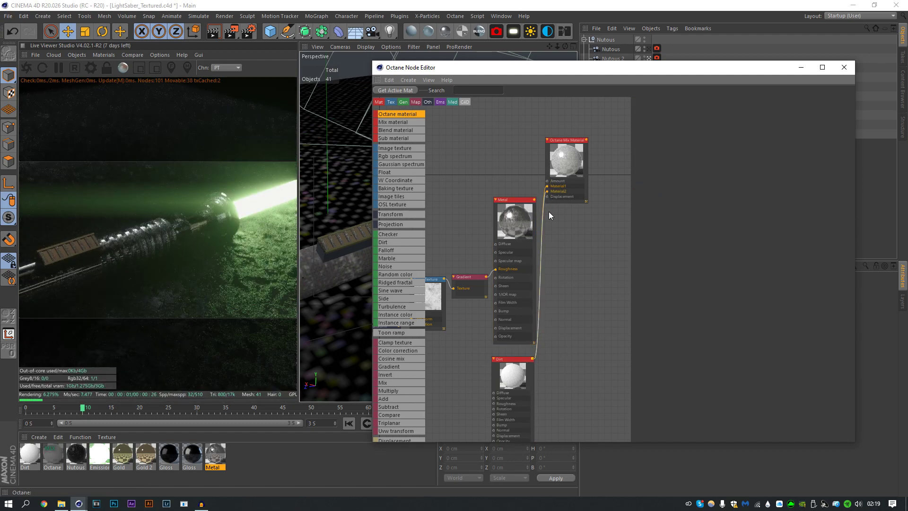
left_click(503, 393)
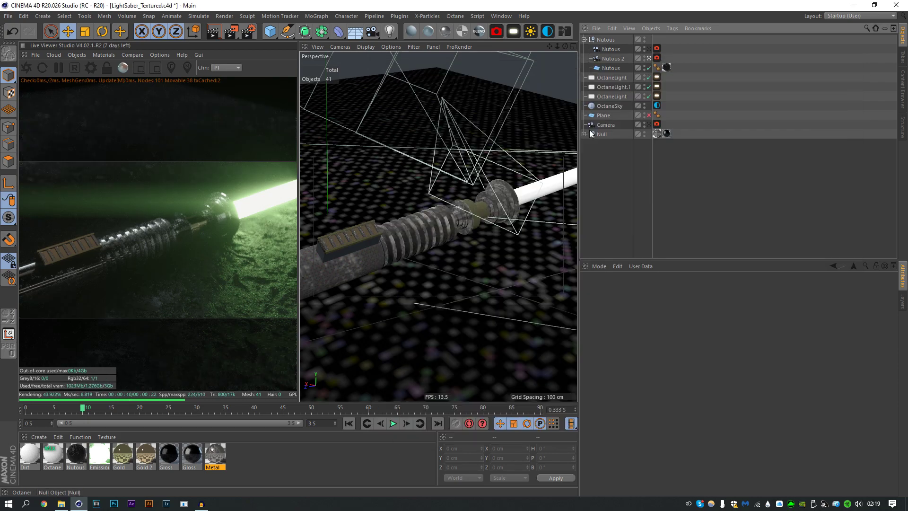
left_click(585, 135)
scroll(637, 208, "down", 5)
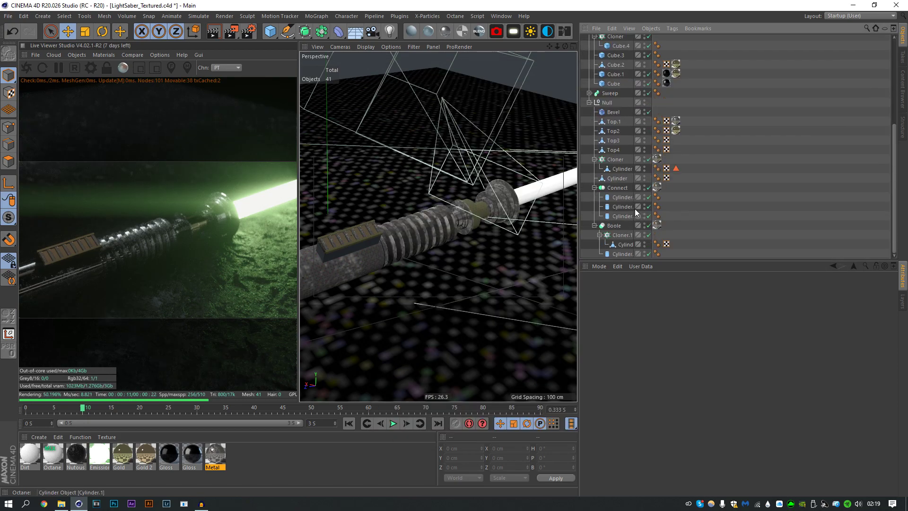
left_click_drag(657, 182, 657, 187)
left_click_drag(53, 454, 657, 160)
- Assign the Octane Mix Material to Top4 and the separate Cylinder, and collapse the lightsaber's Null hierarchy
left_click(614, 150)
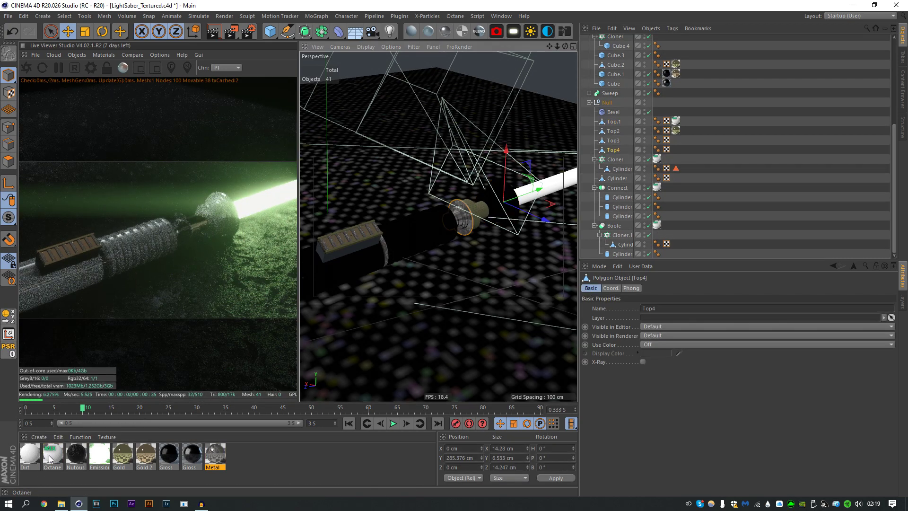
left_click_drag(53, 455, 611, 150)
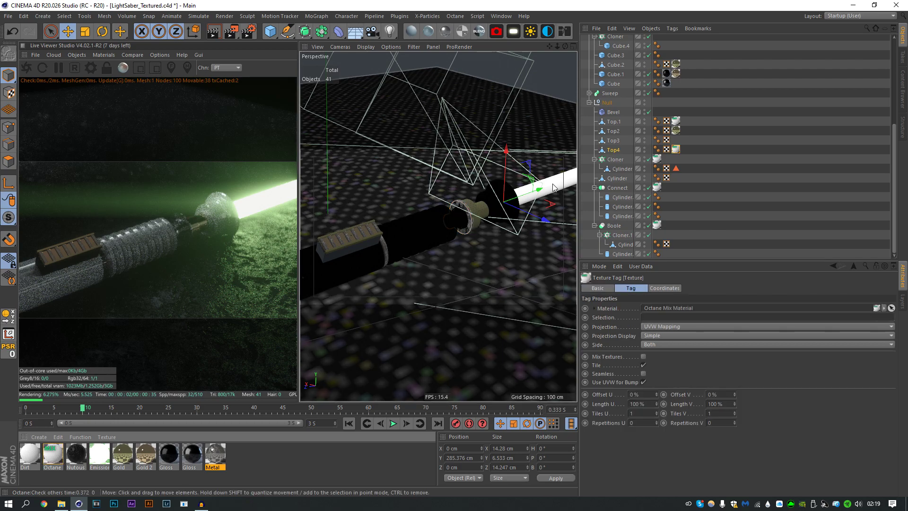
left_click(386, 247)
left_click_drag(53, 454, 618, 178)
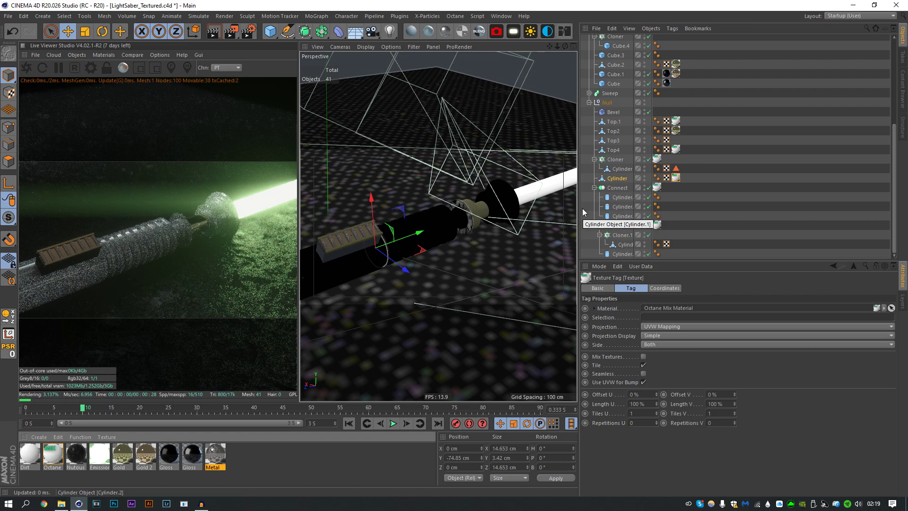
scroll(584, 212, "up", 5)
left_click(585, 134)
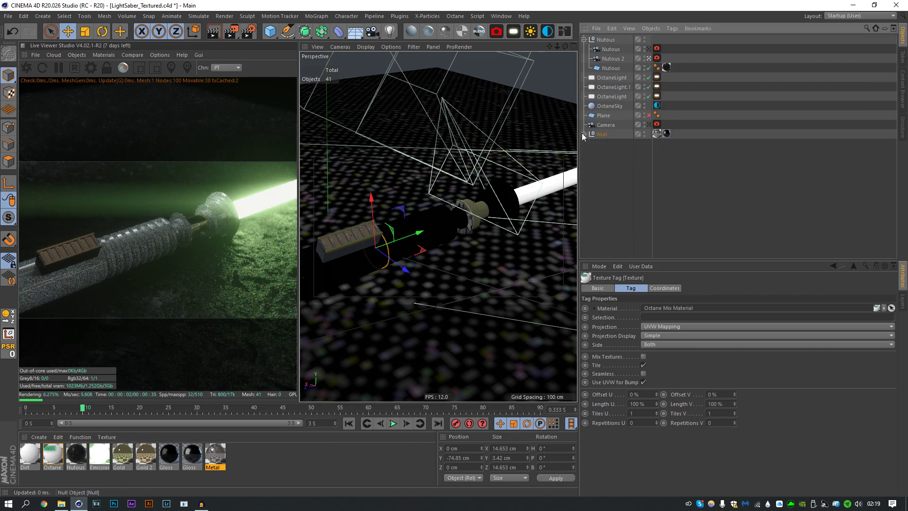
- Open the Octane Mix Material's node graph and set the Dirt material's diffuse colour to near black with 5% brightness
double_click(53, 454)
left_click_drag(447, 118, 612, 61)
left_click_drag(520, 350, 530, 188)
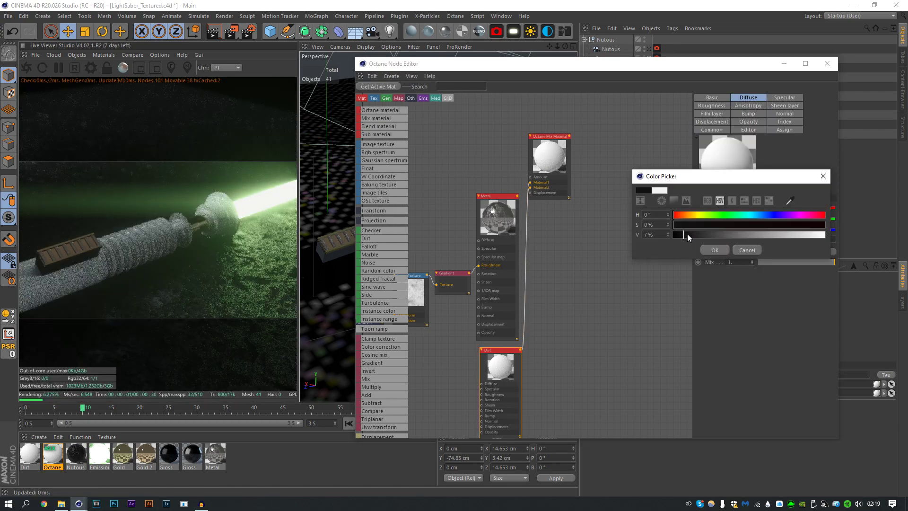
left_click_drag(687, 234, 680, 233)
left_click(715, 250)
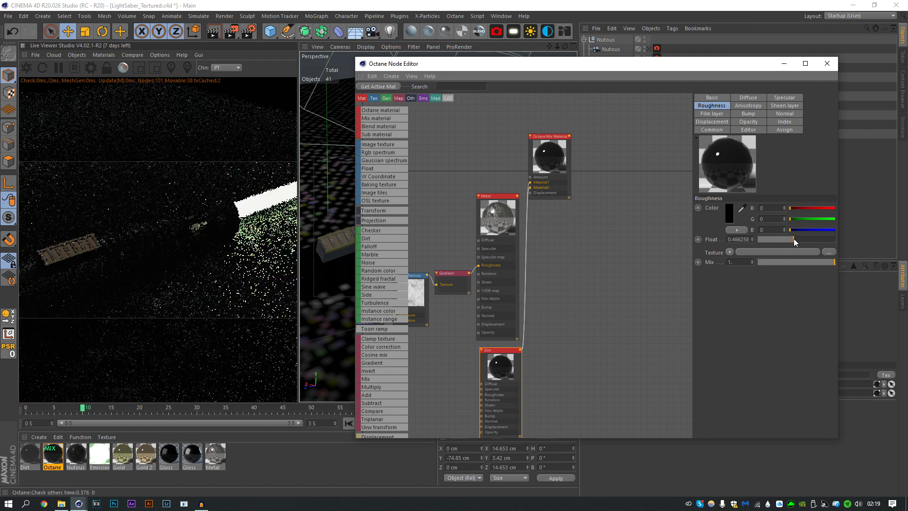
- Set the Dirt material's specular float to about 0.48 and its roughness float to about 0.63
left_click(784, 97)
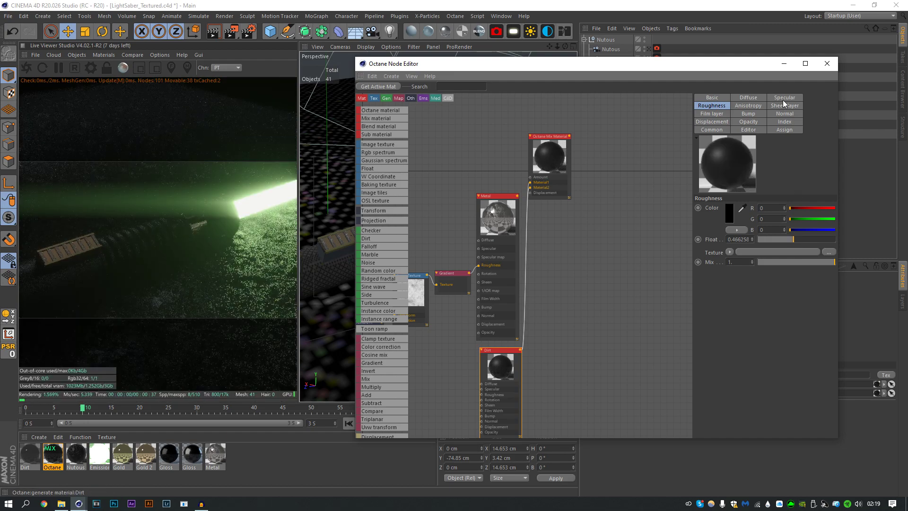
left_click(794, 239)
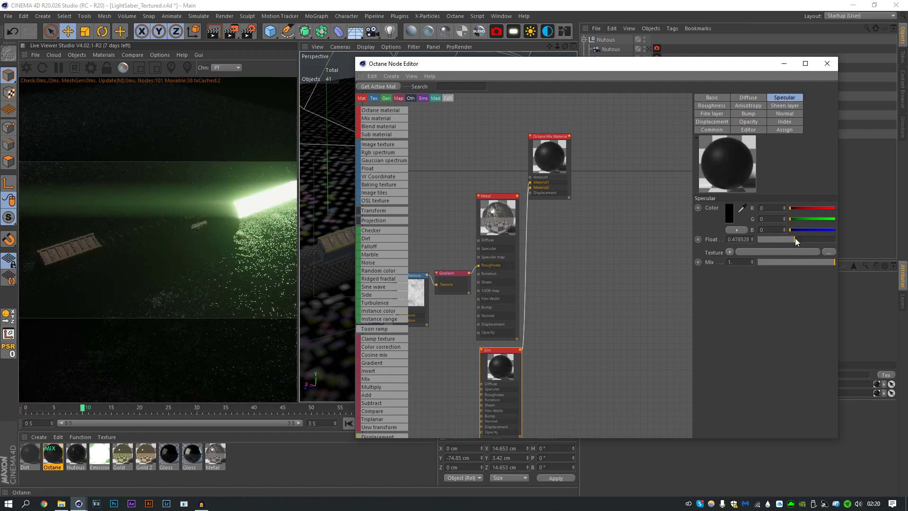
left_click(711, 105)
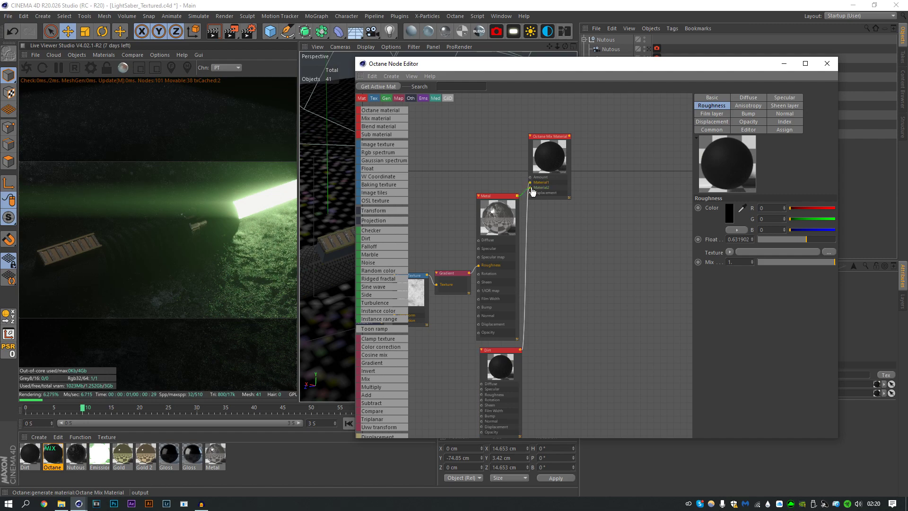
- Add an Image texture node and a Mix texture node to the graph near the Octane Mix Material
left_click_drag(531, 189, 559, 179)
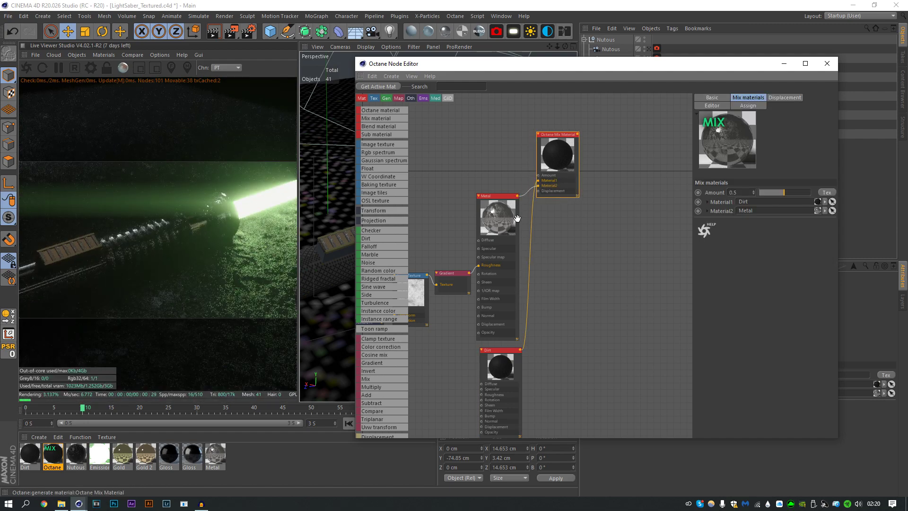
middle_click_drag(517, 218, 584, 262)
left_click_drag(389, 146, 496, 216)
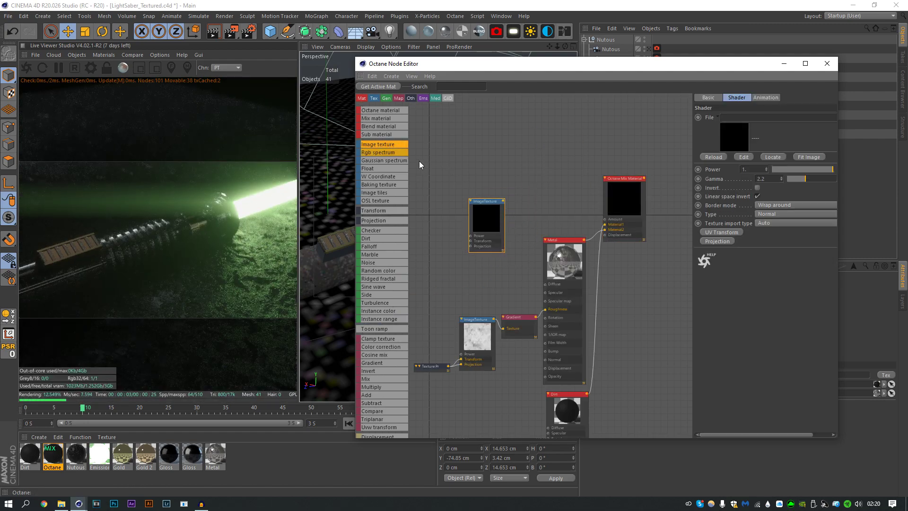
left_click_drag(384, 379, 541, 166)
left_click_drag(487, 203, 477, 216)
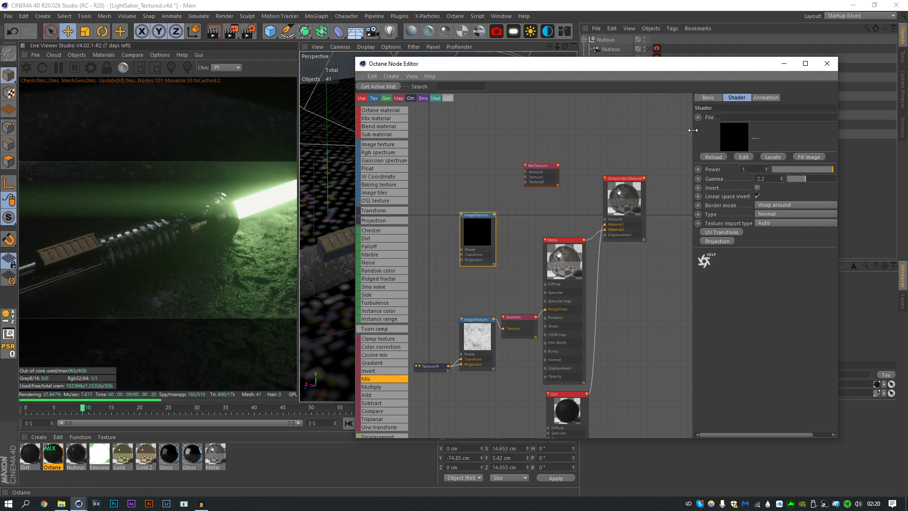
- Add a Dirt shader feeding the MixTexture's Amount and Texture1 and the mix material's Amount, with the ImageTexture feeding Texture2
left_click_drag(693, 130, 653, 130)
left_click_drag(373, 238, 605, 219)
left_click(474, 186)
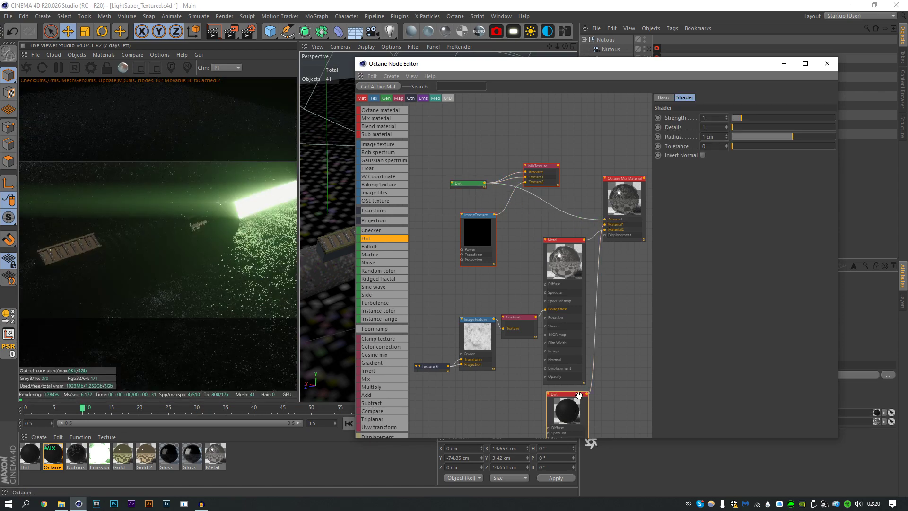
- Set the Dirt material's diffuse colour to bright red with hue 0°, saturation 81% and value 94%
left_click(586, 433)
left_click(690, 189)
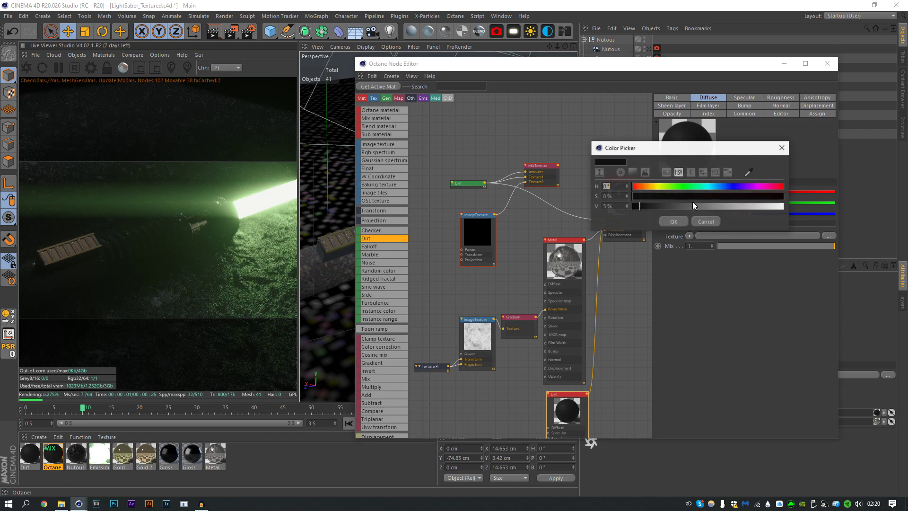
left_click(716, 195)
left_click(750, 207)
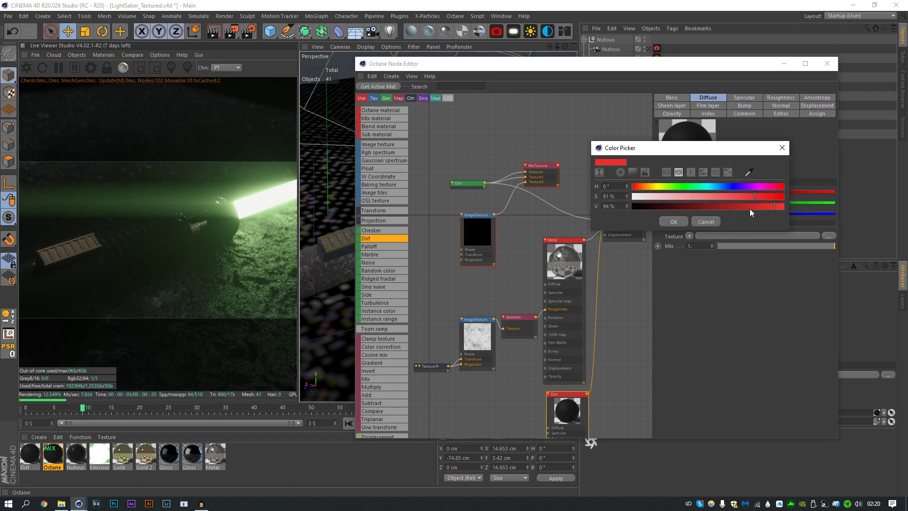
left_click(673, 221)
- Set the Dirt shader's strength to about 1.19, and swap the mix inputs so Metal feeds Material1 and Dirt feeds Material2
left_click(473, 188)
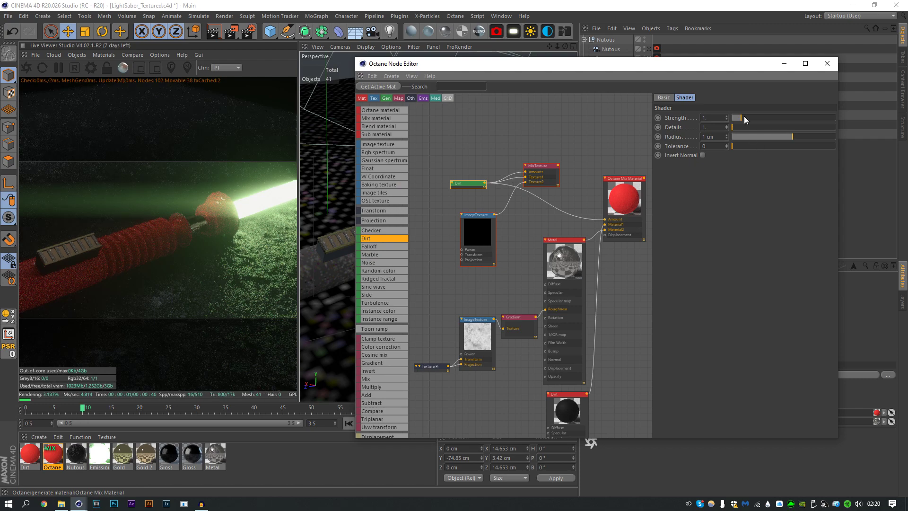
left_click_drag(746, 119, 758, 119)
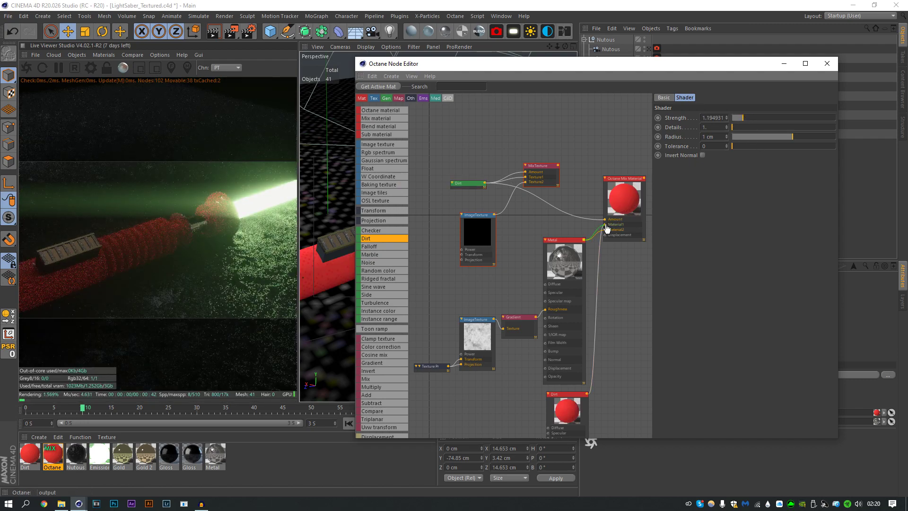
left_click_drag(605, 225, 605, 225)
left_click_drag(587, 393, 605, 231)
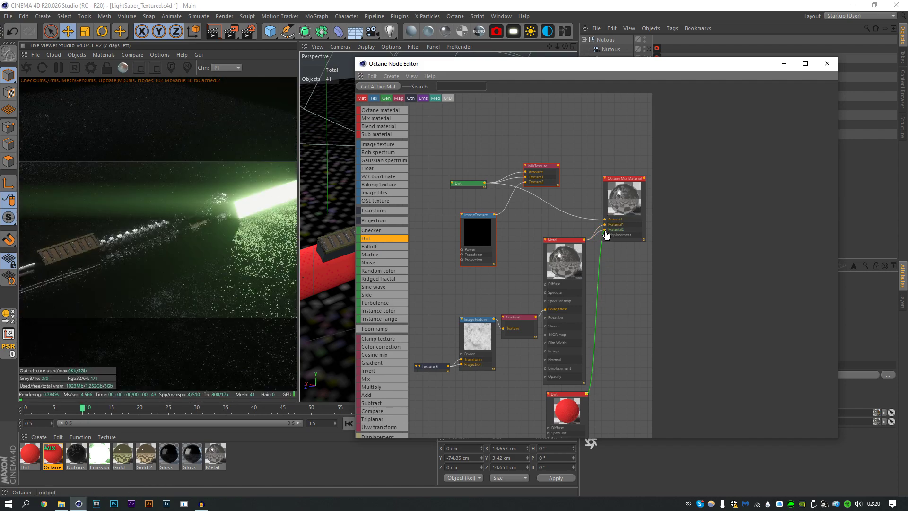
- Set the Dirt shader's strength to about 3.43, its details to about 9.67 and its radius to about 1.91 cm
left_click(469, 184)
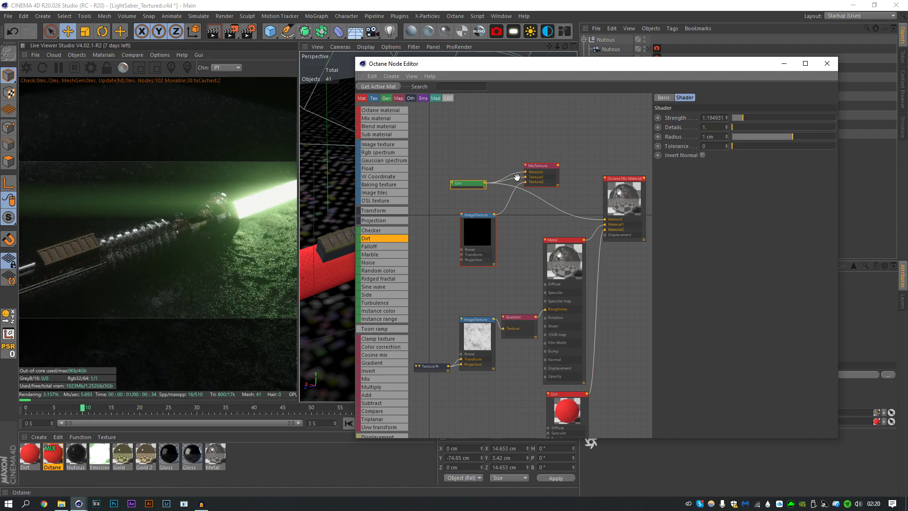
mouse_move(790, 137)
left_mouse_down()
mouse_move(803, 137)
mouse_move(794, 136)
left_mouse_up()
left_click_drag(758, 117, 805, 135)
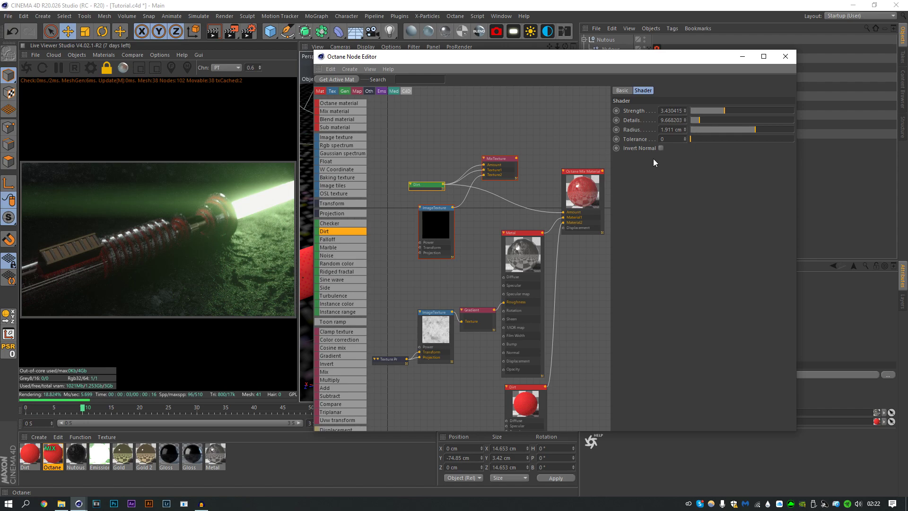
left_click(319, 333)
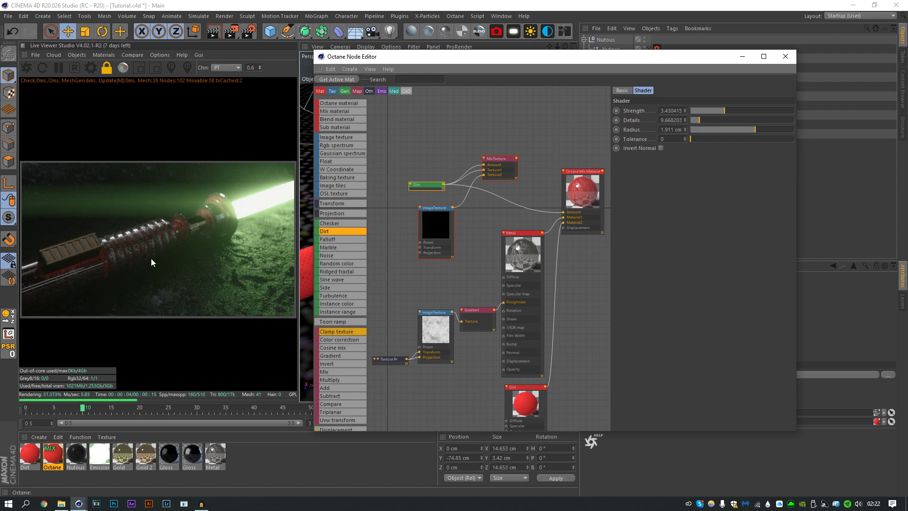
- Feed the MixTexture into the Octane Mix Material's Amount and rearrange the ImageTexture and Metal nodes
left_click_drag(452, 214, 454, 207)
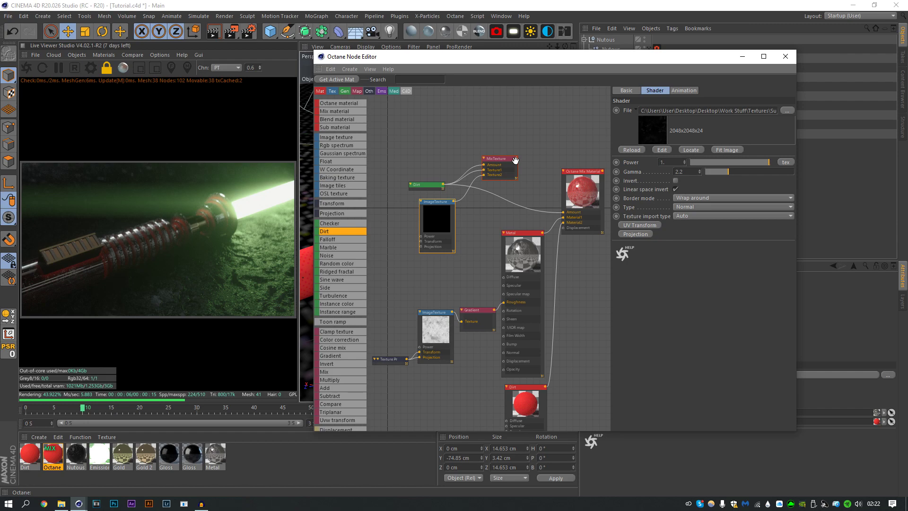
left_click_drag(516, 158, 563, 213)
left_click_drag(520, 233, 520, 223)
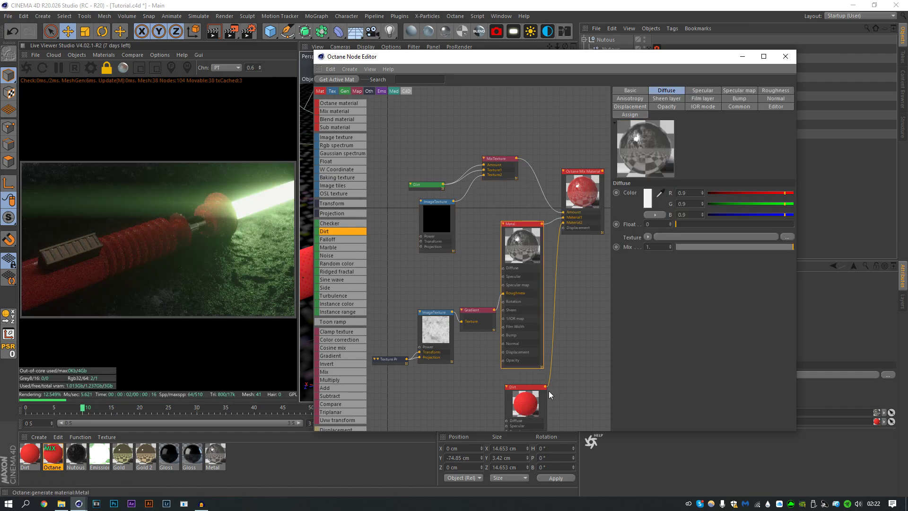
left_click(433, 217)
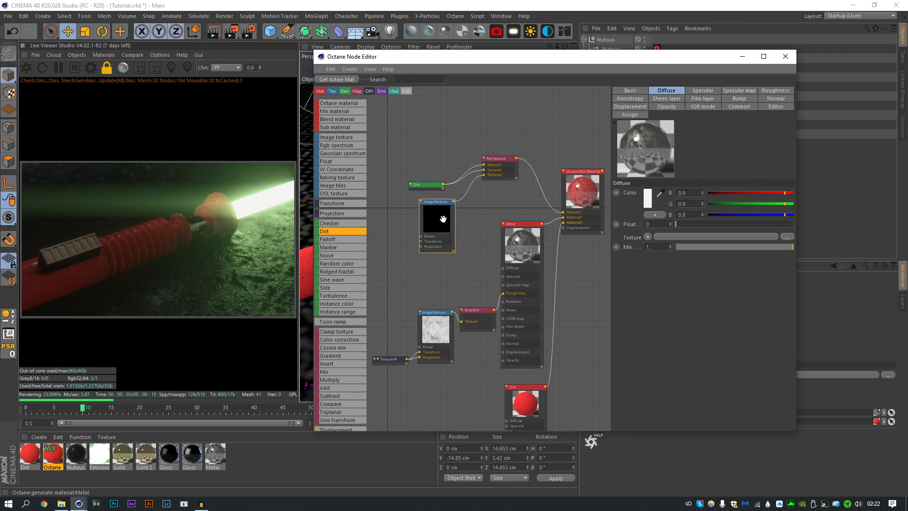
left_click_drag(440, 222, 418, 227)
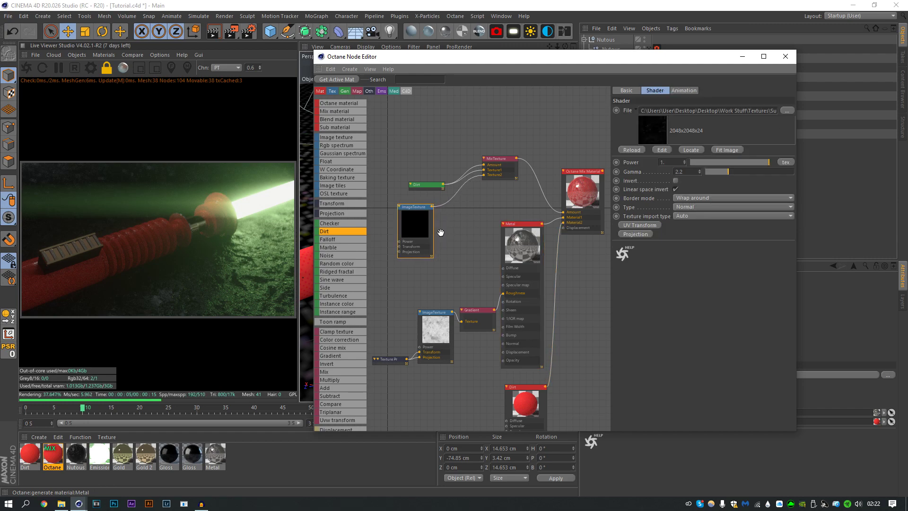
- Insert a Gradient between the MixTexture and the mix material's Amount, and shift its black and white knots inward
left_click_drag(515, 168, 534, 196)
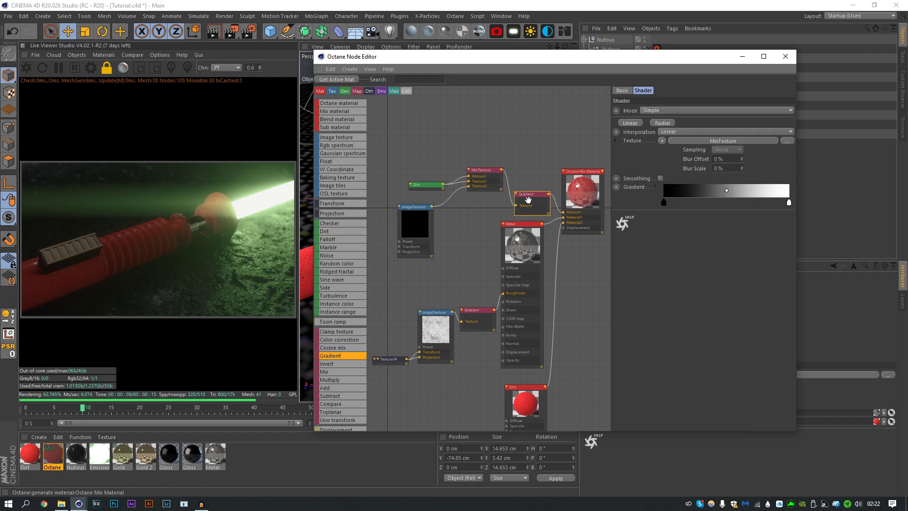
left_click_drag(664, 204, 733, 203)
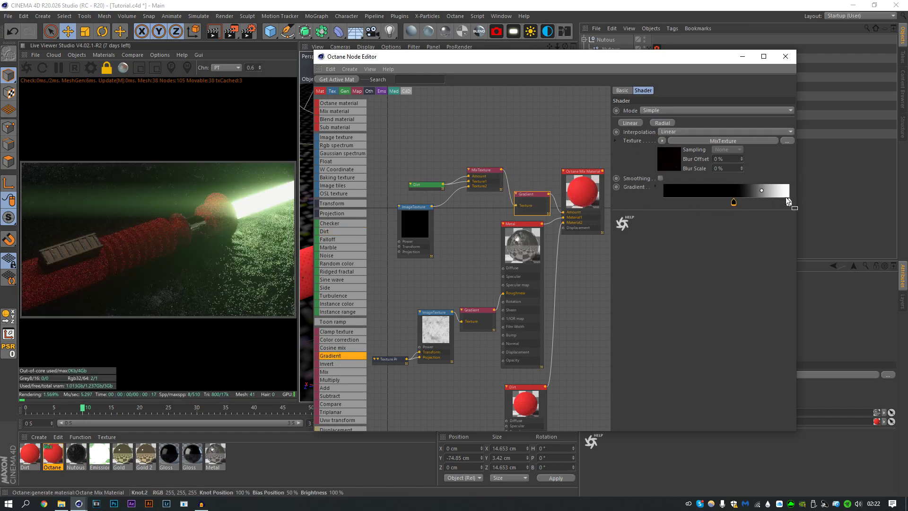
left_click_drag(789, 203, 683, 203)
- Add a UV Transform node and a Texture Projection node to the ImageTexture that feeds the MixTexture
left_click(429, 225)
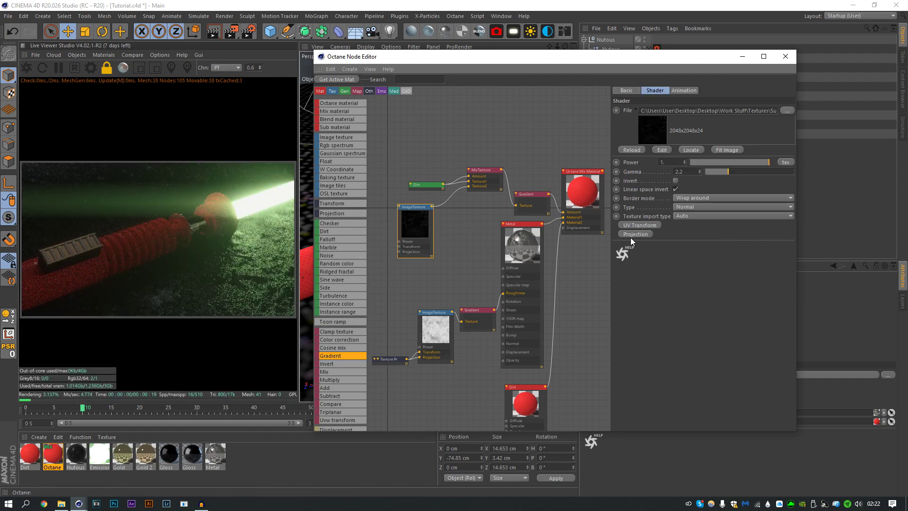
left_click(630, 235)
left_click(632, 225)
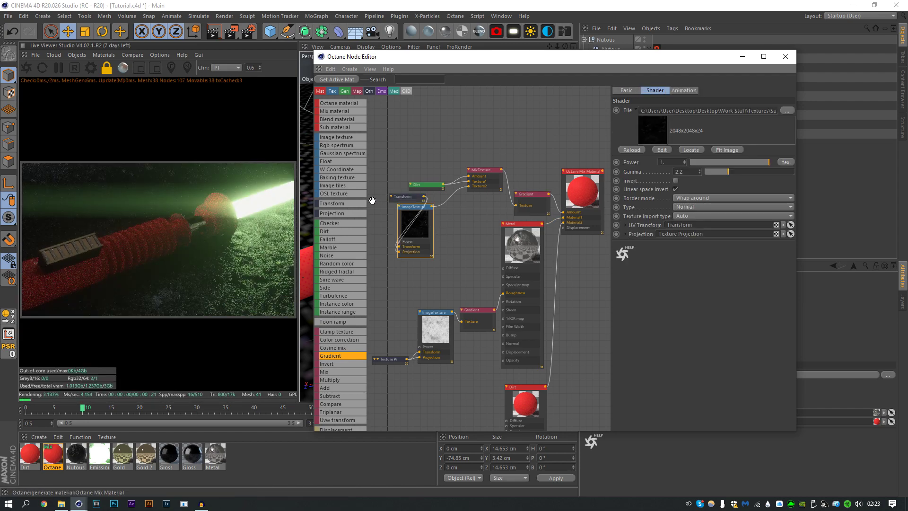
left_click(375, 213)
- Arrange the new Transform and Texture Projection nodes beside the ImageTexture and change the texture projection type
left_click(415, 198)
left_click_drag(415, 197, 373, 258)
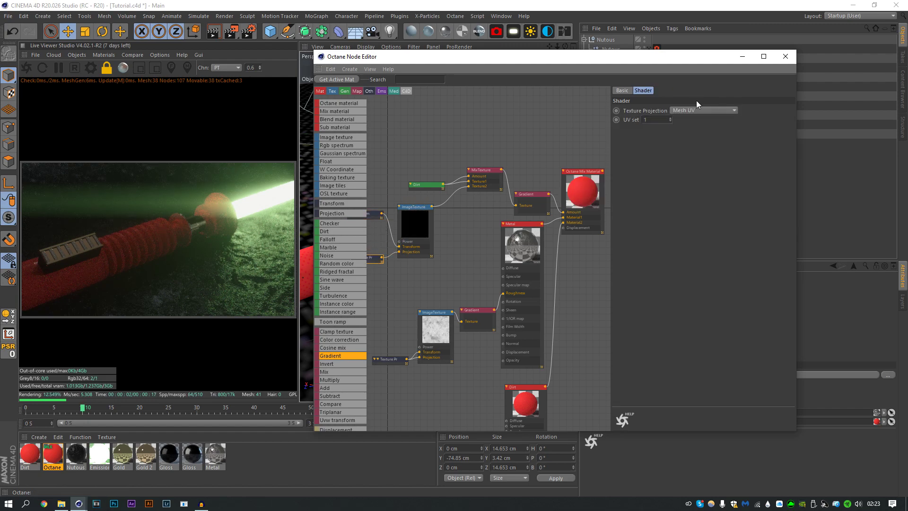
left_click(694, 110)
left_click(683, 121)
- Set the gamma of the ImageTexture feeding the MixTexture to about 0.18
left_click(413, 223)
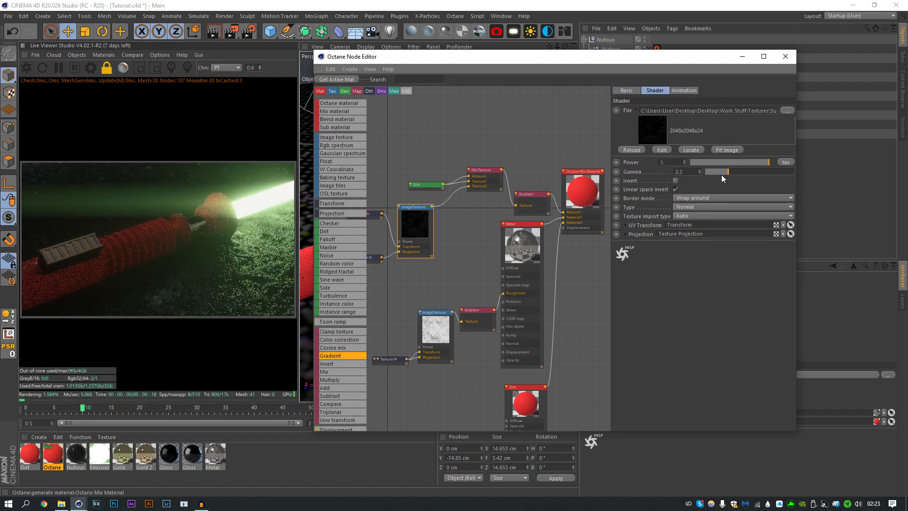
left_click_drag(721, 173, 706, 172)
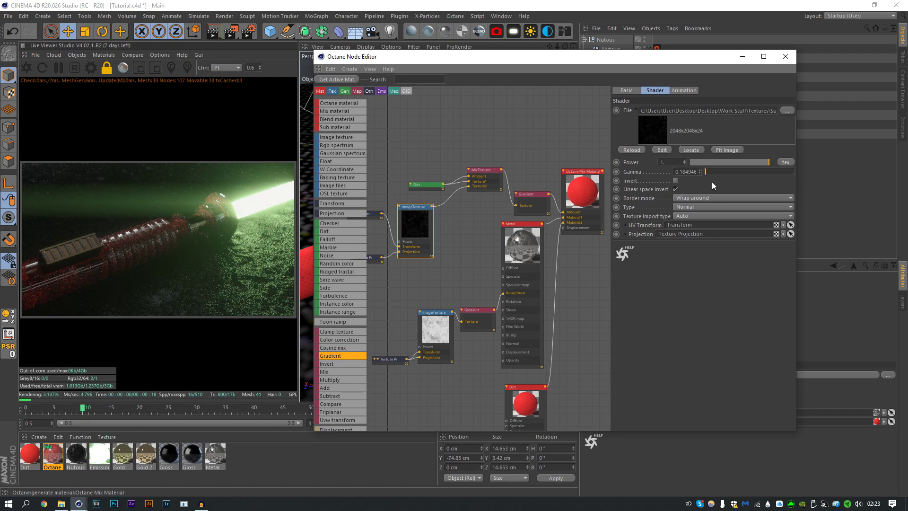
- Move the black knot close to the white knot in the Gradient feeding the mix material's Amount
left_click(527, 202)
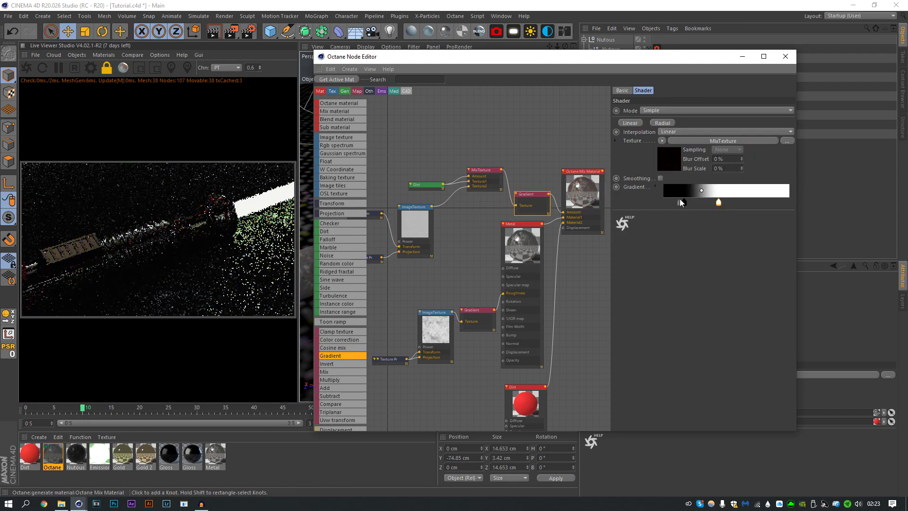
left_click_drag(686, 203, 713, 206)
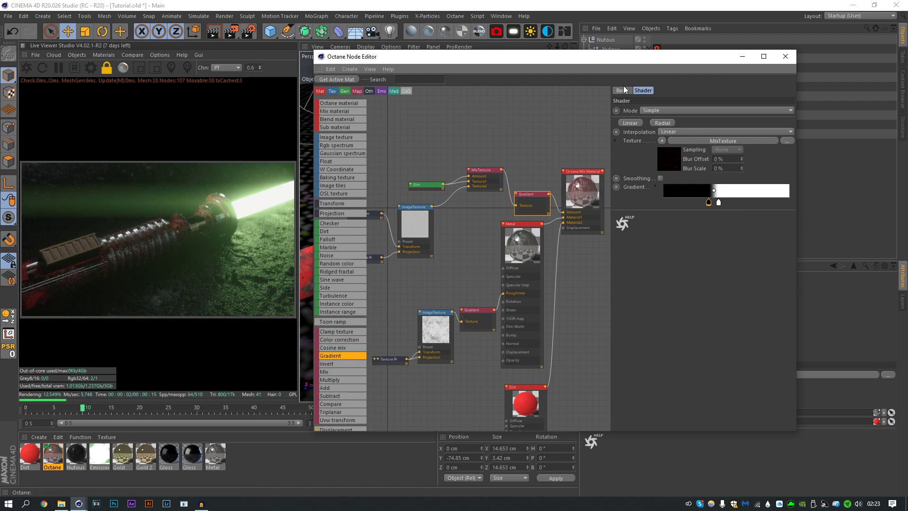
left_click(745, 58)
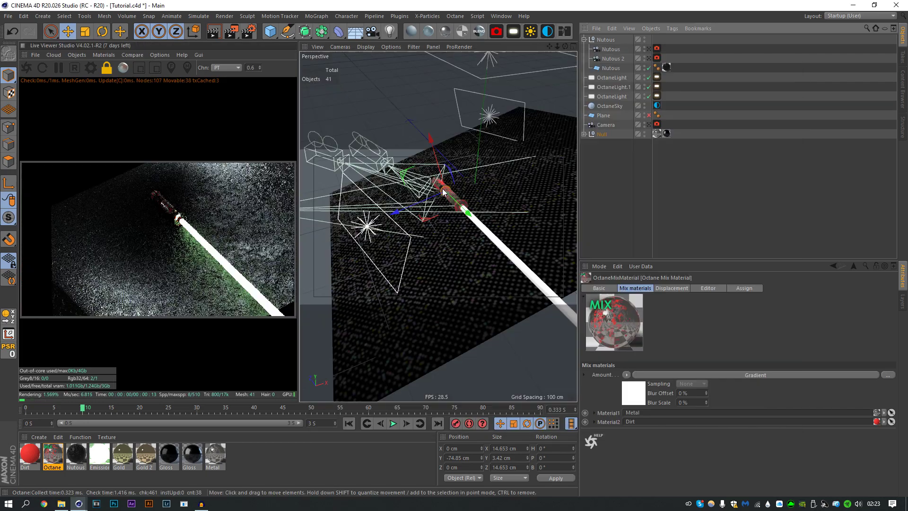
- Reduce the UV Transform scale of the dirt mask's ImageTexture to about 0.54 on all axes
scroll(470, 150, "up", 8)
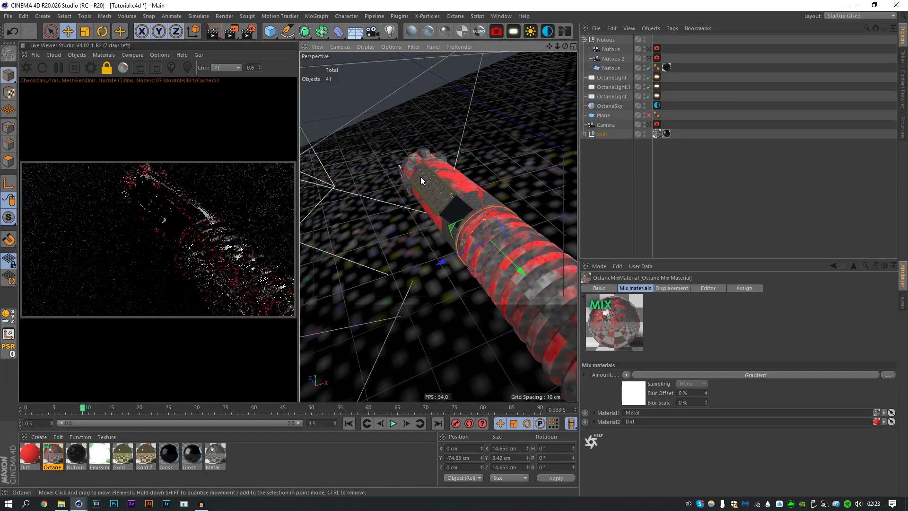
left_click_drag(420, 177, 450, 180, "alt")
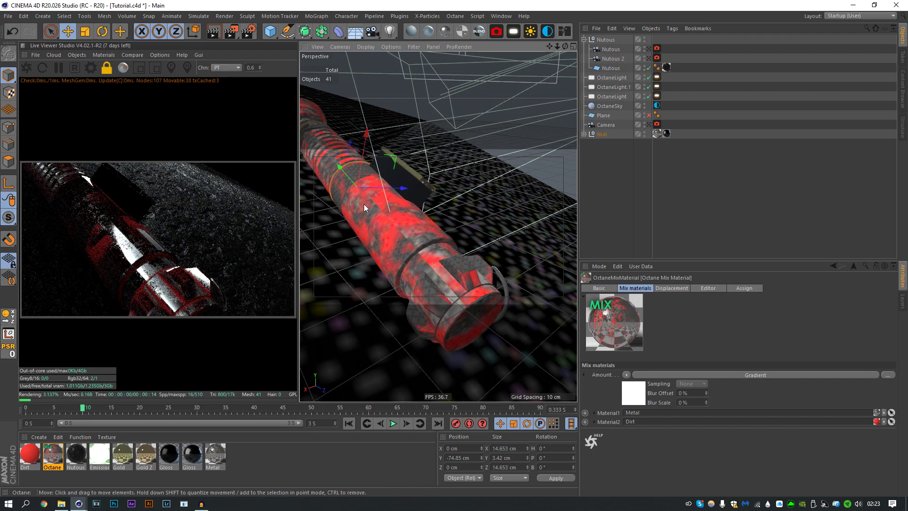
left_click_drag(364, 203, 423, 187, "alt")
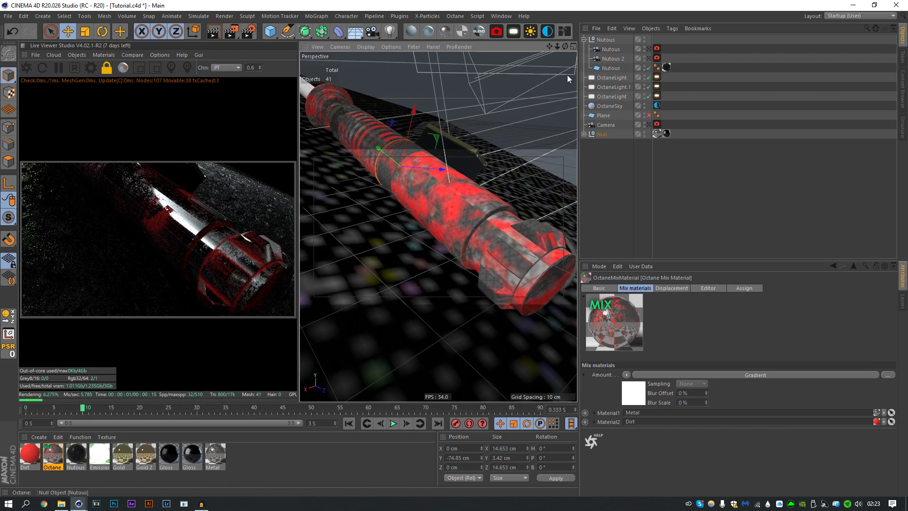
left_click(567, 34)
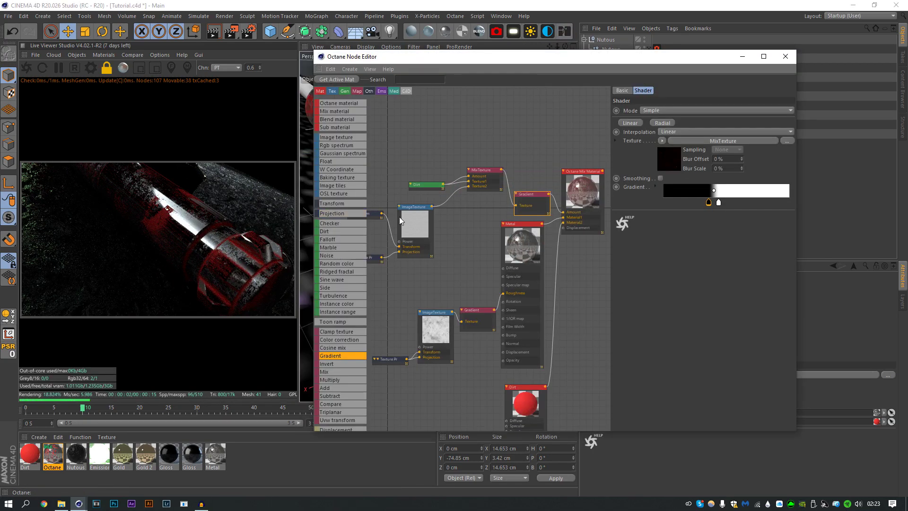
middle_click_drag(399, 220, 407, 204)
left_click(407, 204)
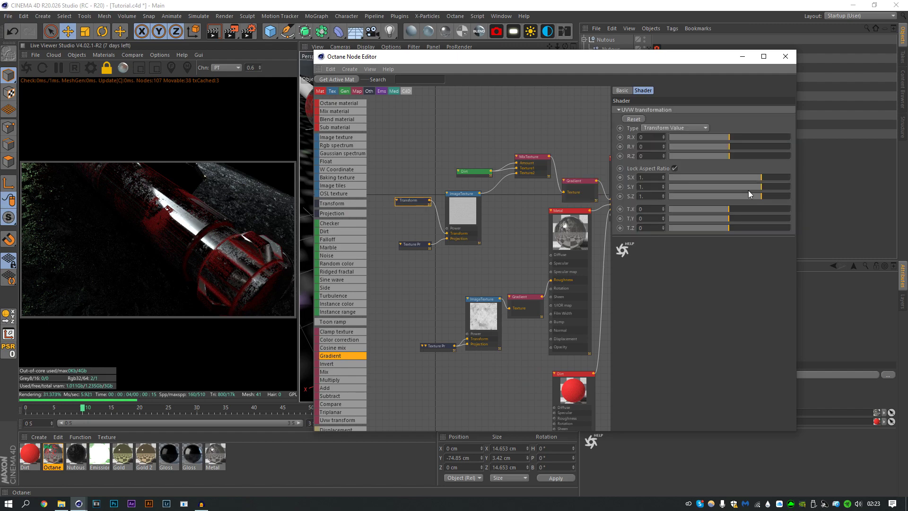
mouse_move(749, 178)
left_mouse_down()
mouse_move(734, 182)
mouse_move(755, 182)
left_mouse_up()
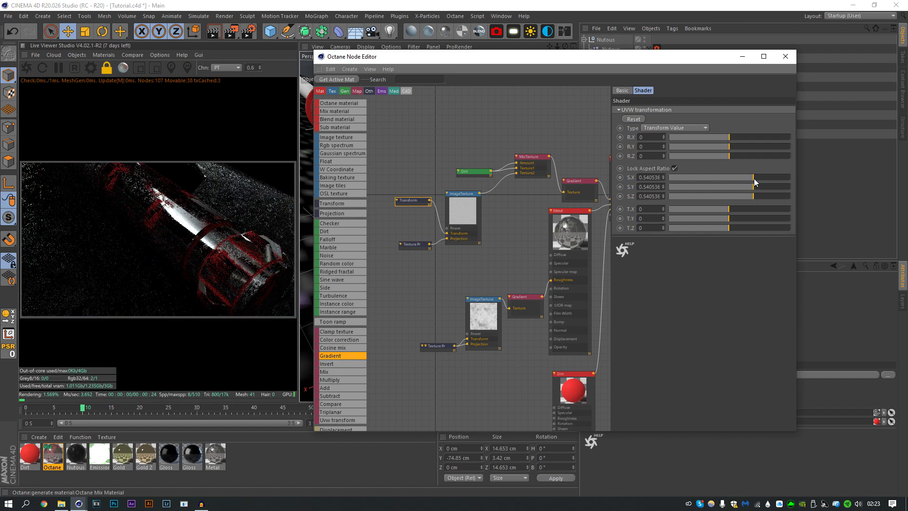
- Try another projection type for the dirt mask's ImageTexture and reduce its UV Transform scale to about 0.175
left_click(413, 244)
left_click(708, 110)
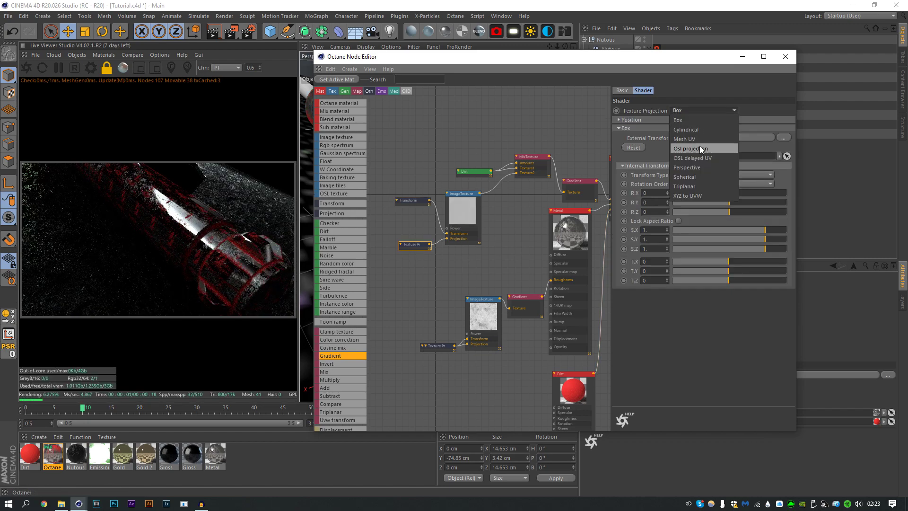
left_click(676, 148)
left_click(410, 201)
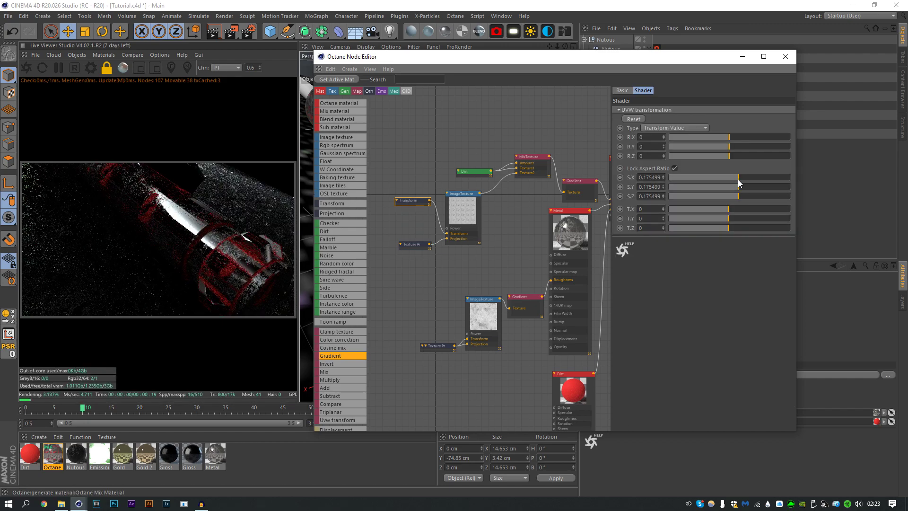
- Change the Dirt material's diffuse colour to near-black, about 0.004 in each channel
left_click(575, 392)
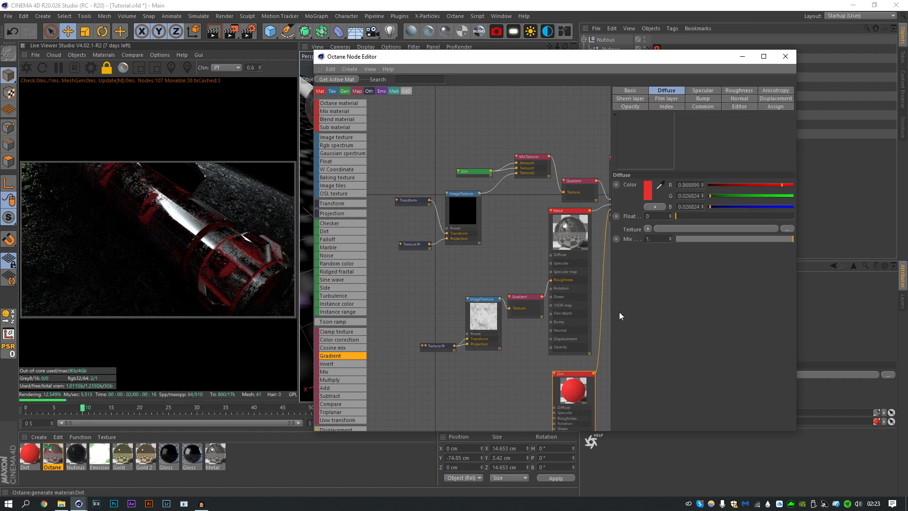
left_click(648, 192)
left_click_drag(615, 211, 598, 208)
left_click_drag(608, 200, 600, 201)
left_click(627, 226)
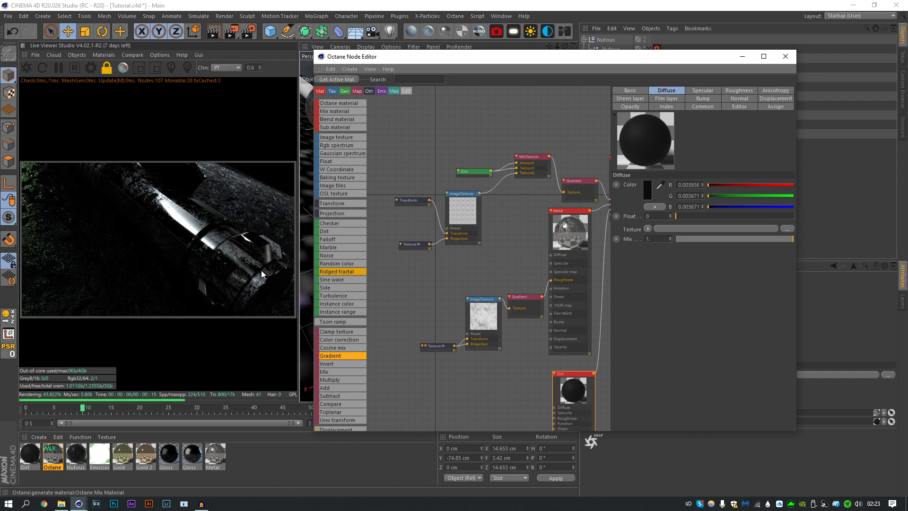
- Try Invert Normal on the Dirt texture feeding the MixTexture, set its Details to about 3.28, and close the node editor
middle_click_drag(520, 223, 454, 234)
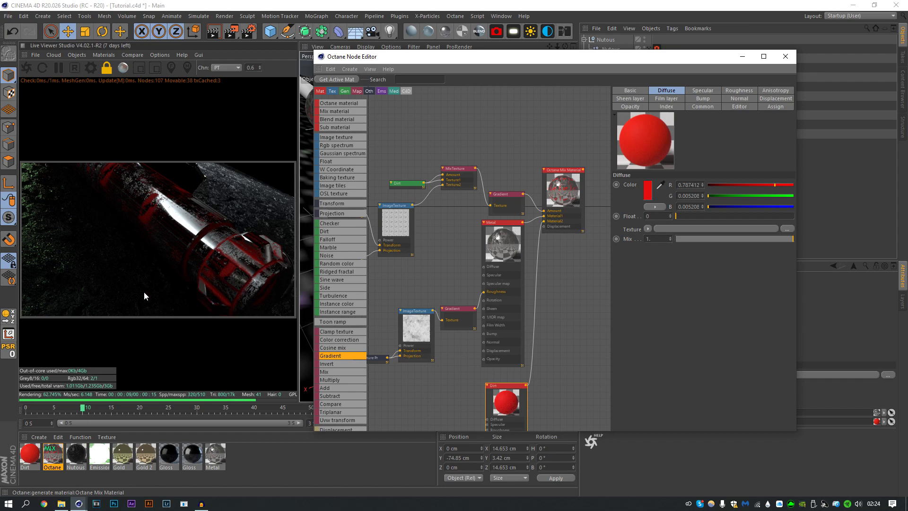
left_click_drag(420, 184, 414, 183)
left_click(660, 148)
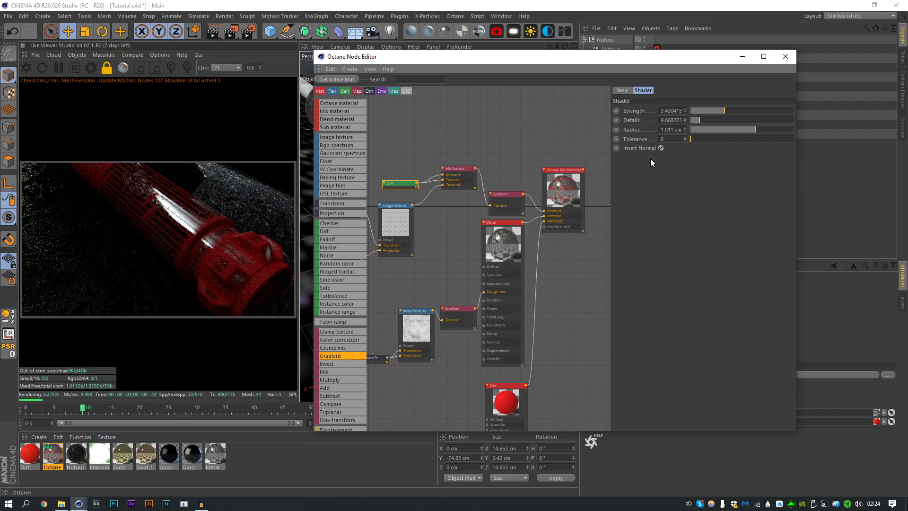
left_click(694, 120)
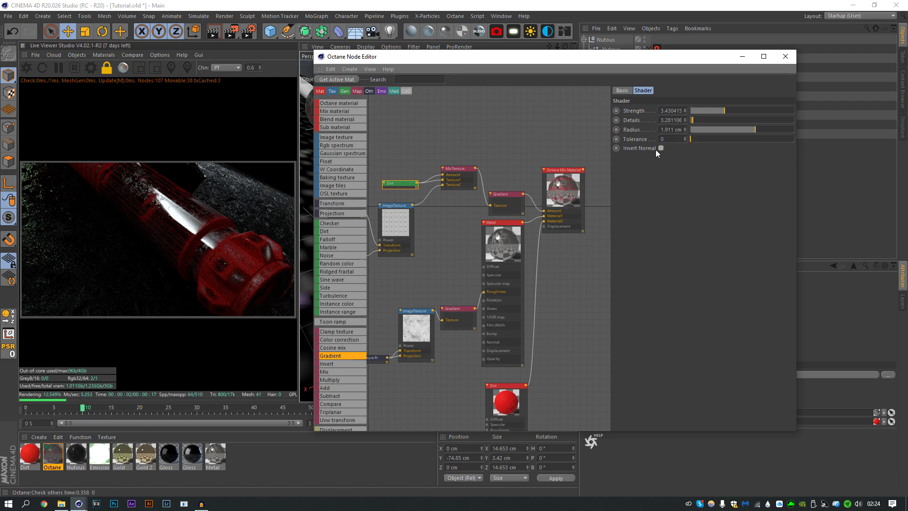
left_click(786, 56)
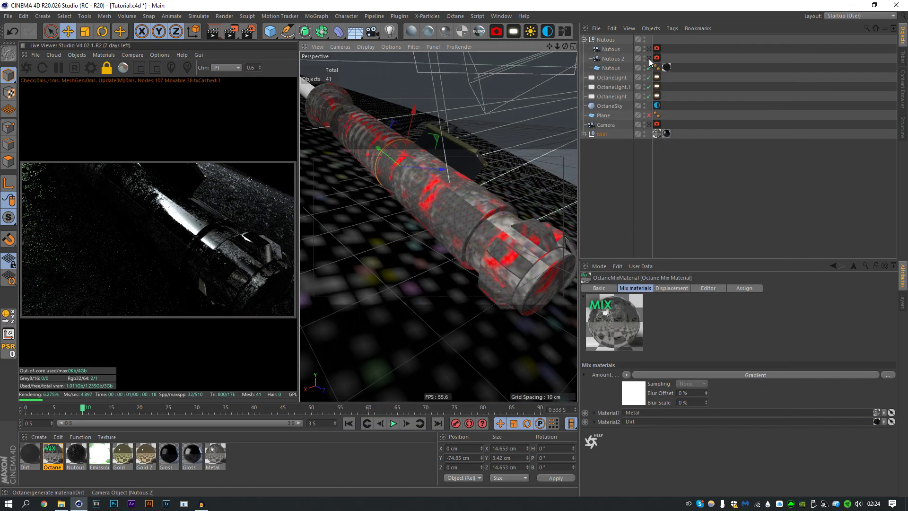
- Look through camera Nutous 2 and set the minimum value to 0.01 in the Falloffmap distribution of the OctaneLight listed above OctaneSky
left_click(649, 58)
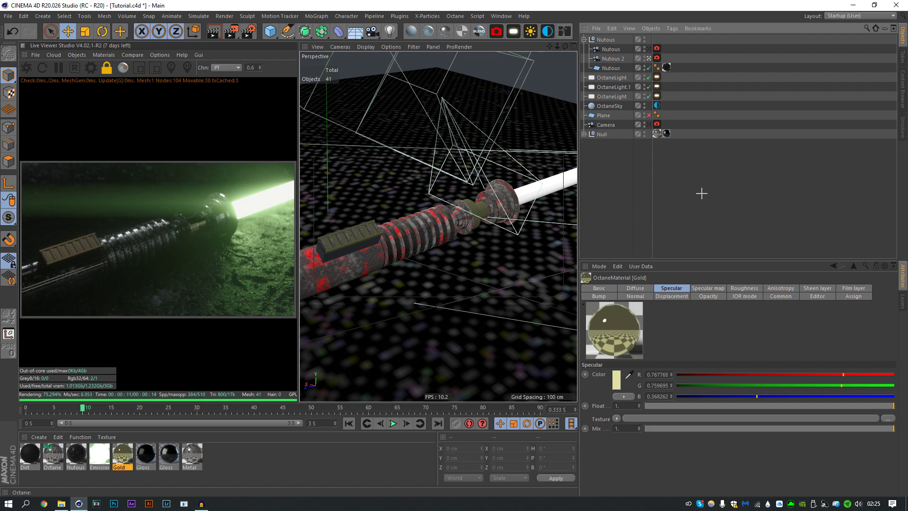
left_click(657, 96)
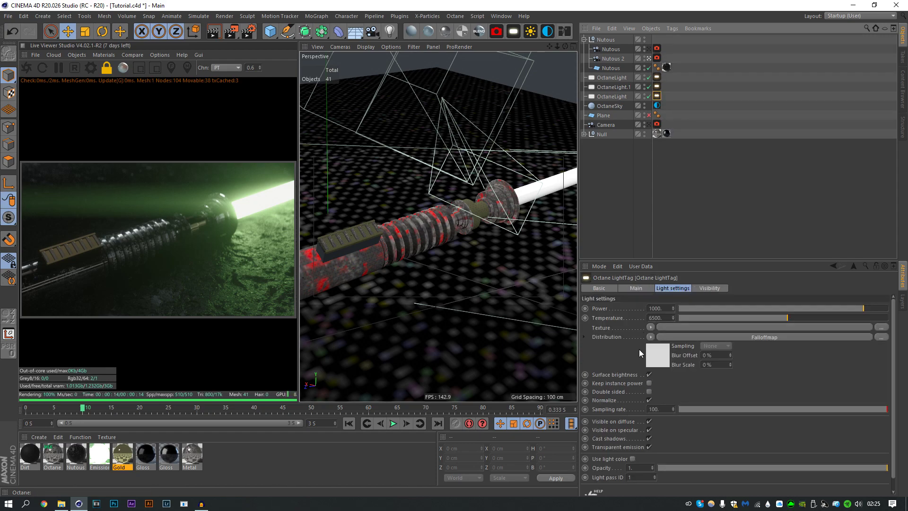
left_click(661, 337)
left_click(669, 317)
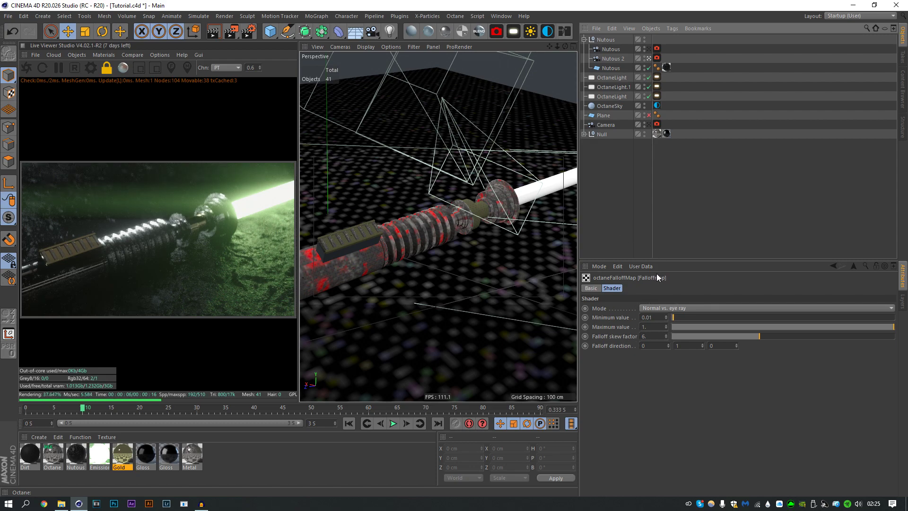
- Look through the first Nutous camera, set its focal length to 65 mm, and orbit it to a lower angle on the hilt
left_click(649, 49)
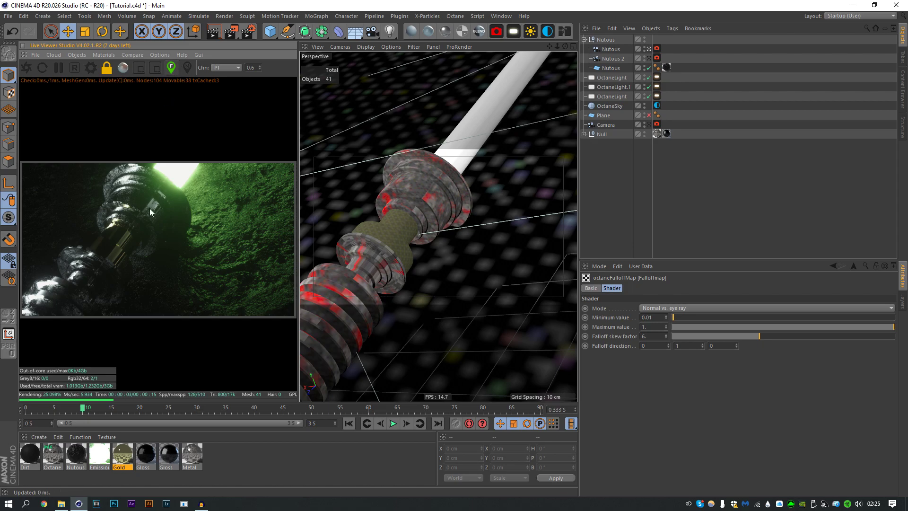
left_click(604, 50)
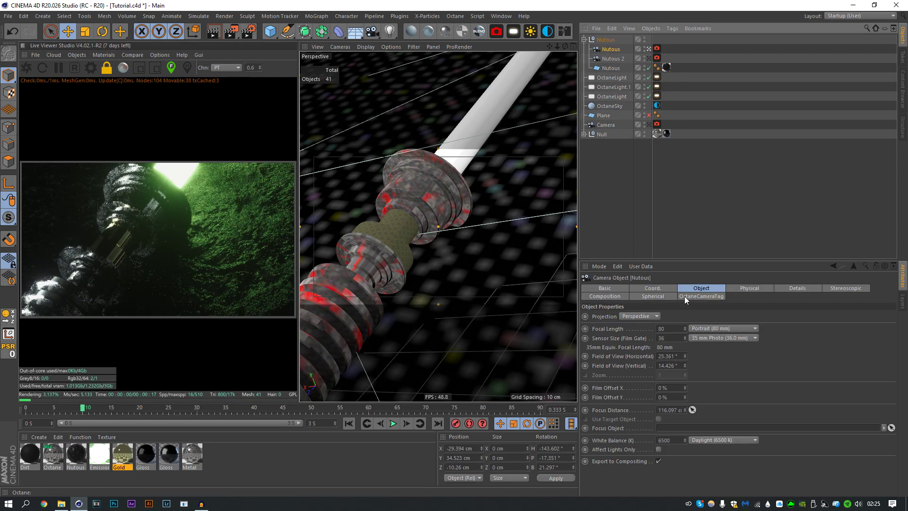
left_click(672, 328)
type("65")
key("Return")
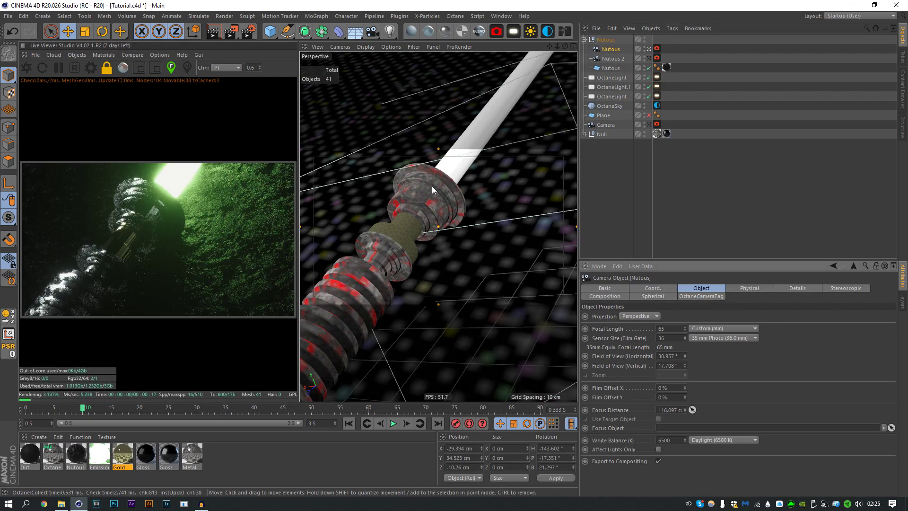
left_click_drag(432, 186, 427, 171, "alt")
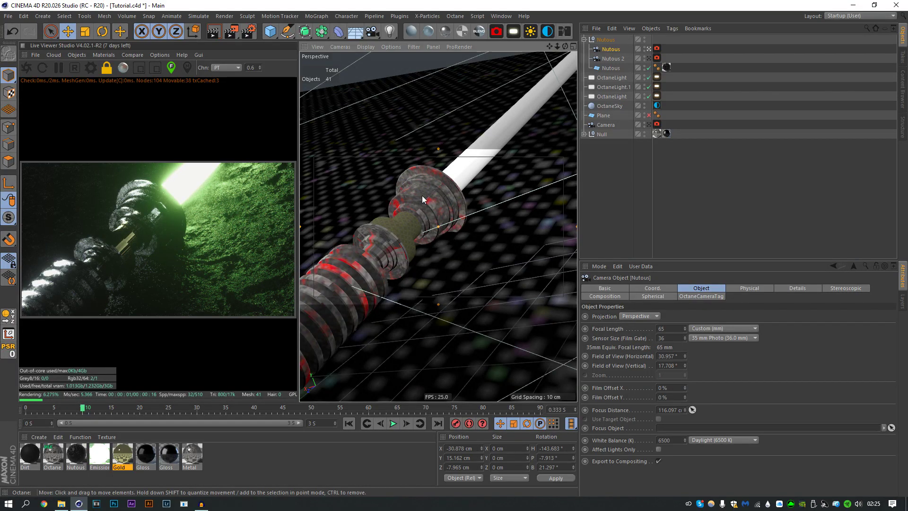
- Turn off Auto Focus on this camera's Octane tag and raise the thin lens aperture to about 2.234 cm
left_click(656, 49)
left_click(691, 289)
left_click_drag(704, 335, 798, 336)
left_click(649, 317)
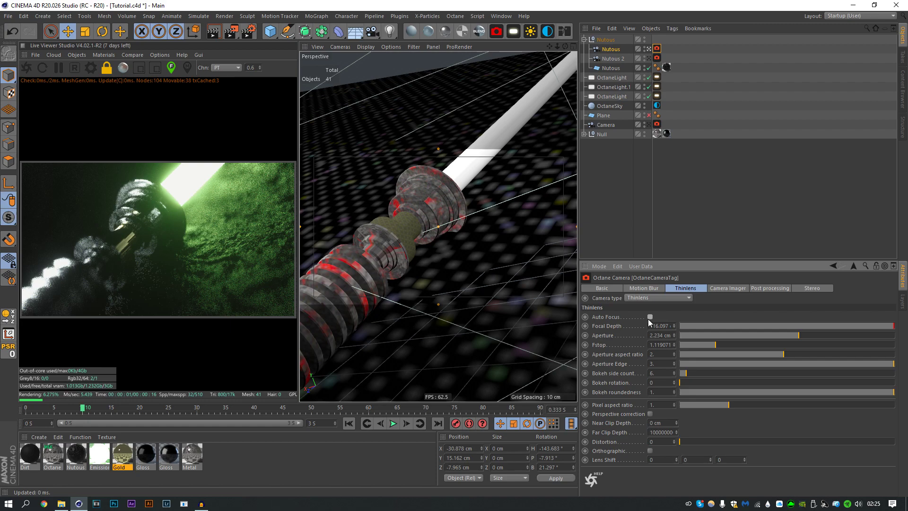
left_click(620, 172)
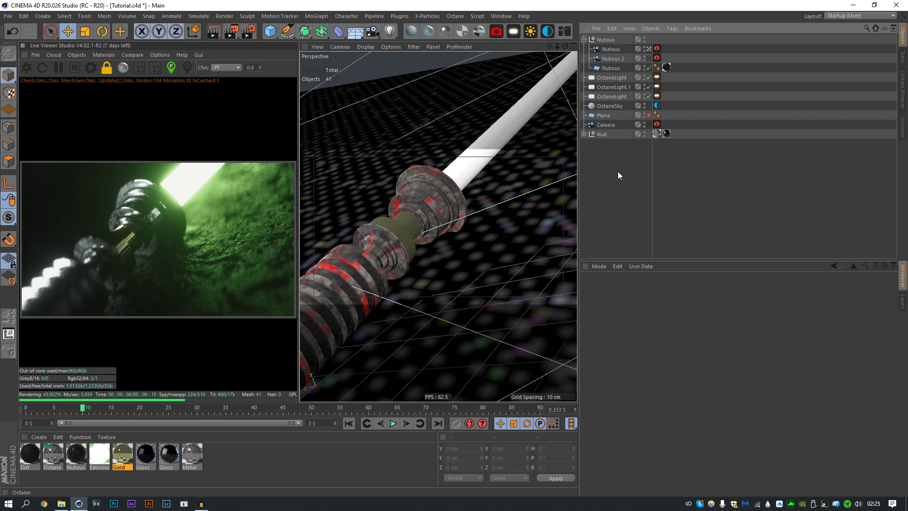
- Change the RgbSpectrum colour driving the Emission material's blackbody emission to light red, about R 0.9, G 0.31, B 0.29
double_click(98, 457)
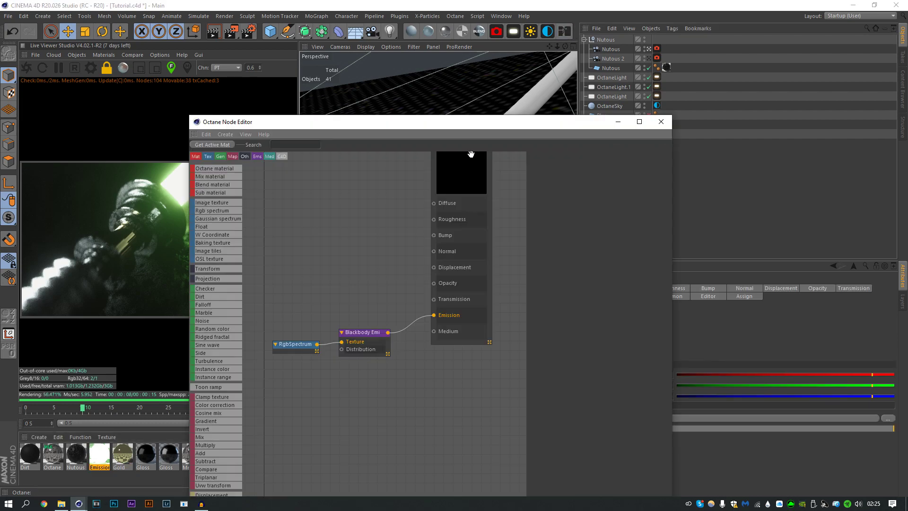
left_click_drag(459, 124, 591, 100)
left_click(428, 320)
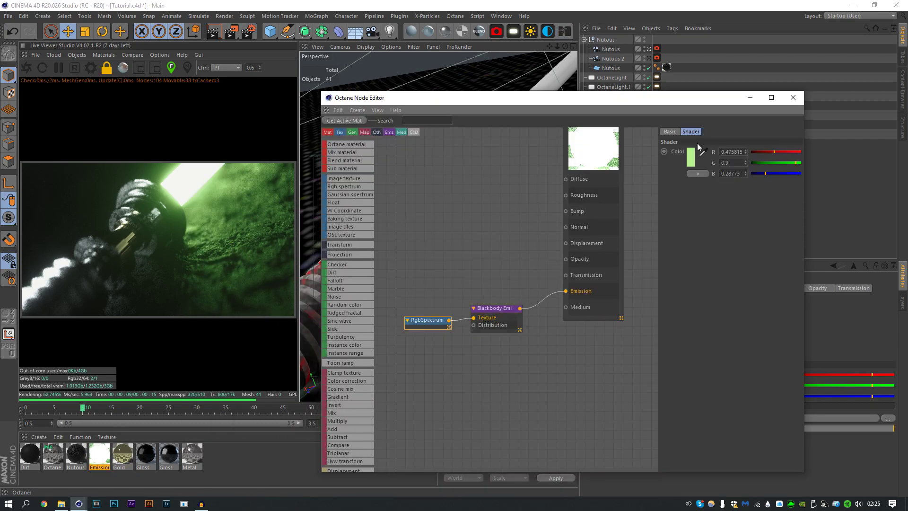
left_click(690, 156)
left_click(645, 152)
left_click_drag(634, 157, 632, 157)
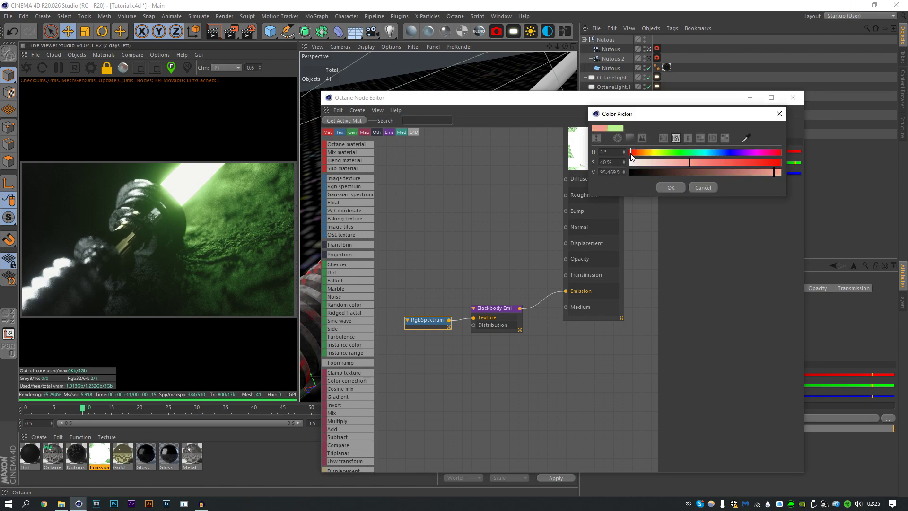
left_click(665, 188)
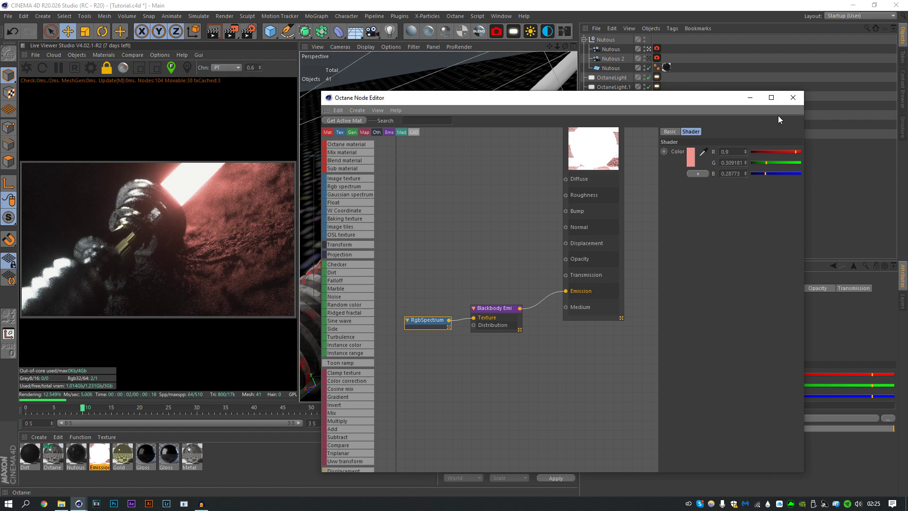
left_click(797, 98)
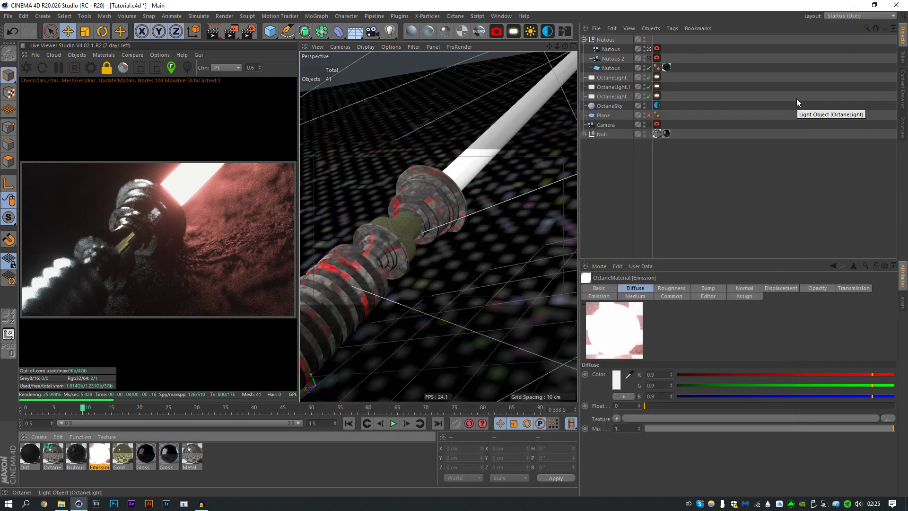